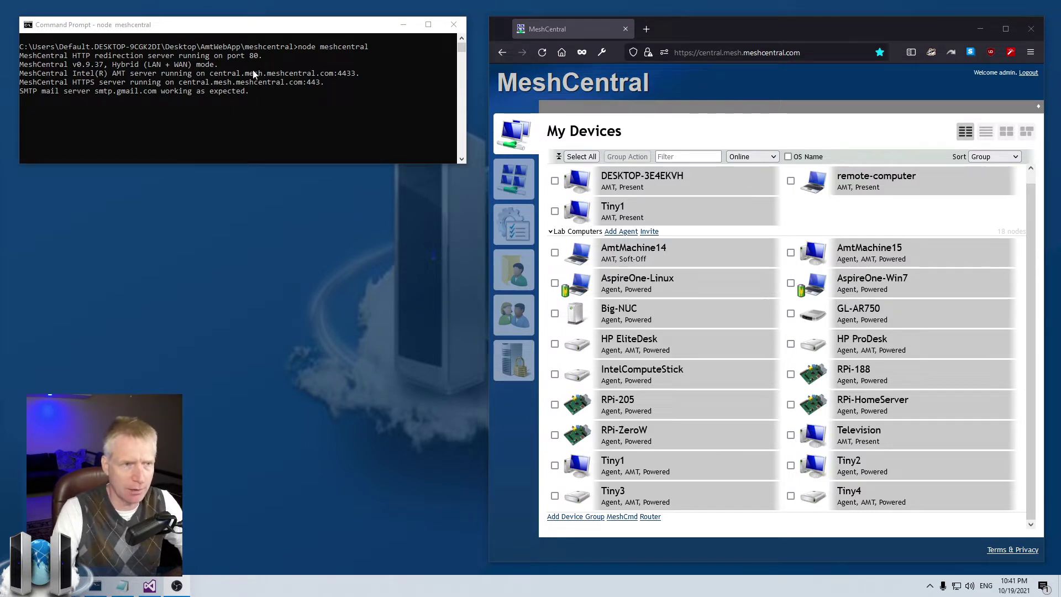
Step: Bring the Command Prompt window running node meshcentral to the front
left_click(252, 27)
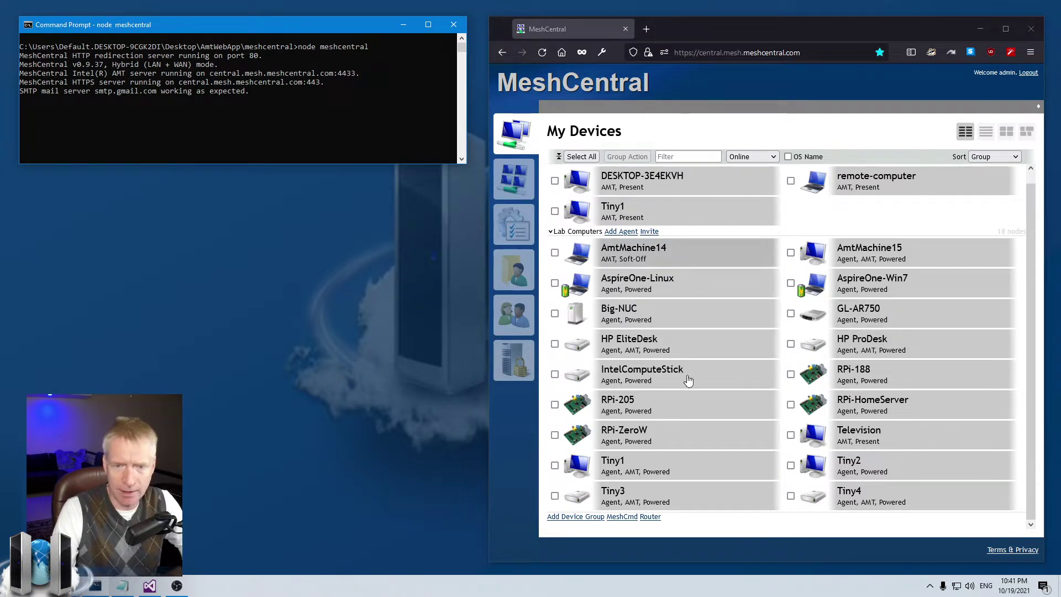
left_click(614, 464)
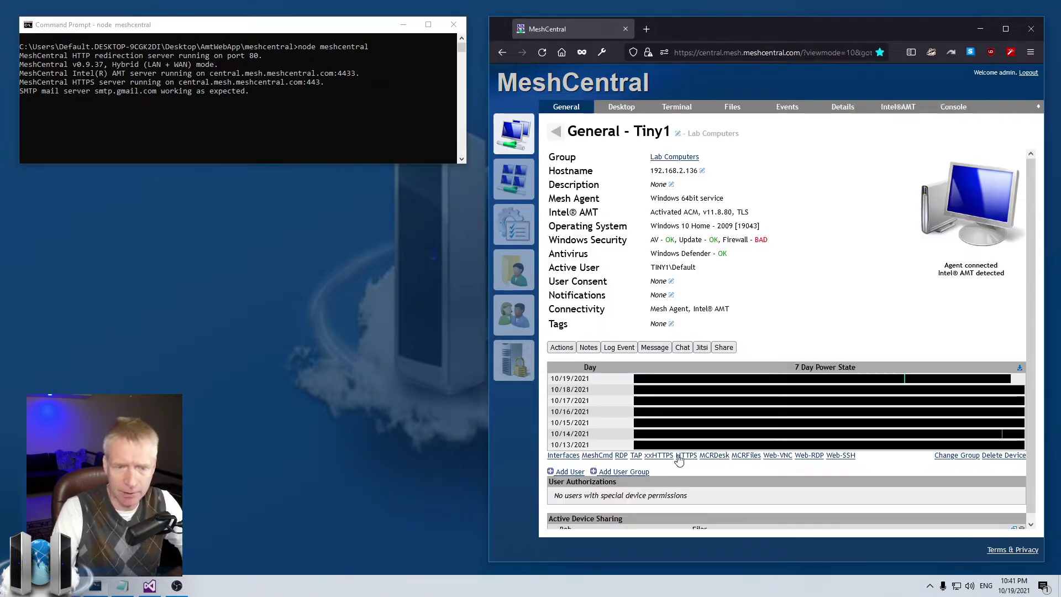
left_click(623, 107)
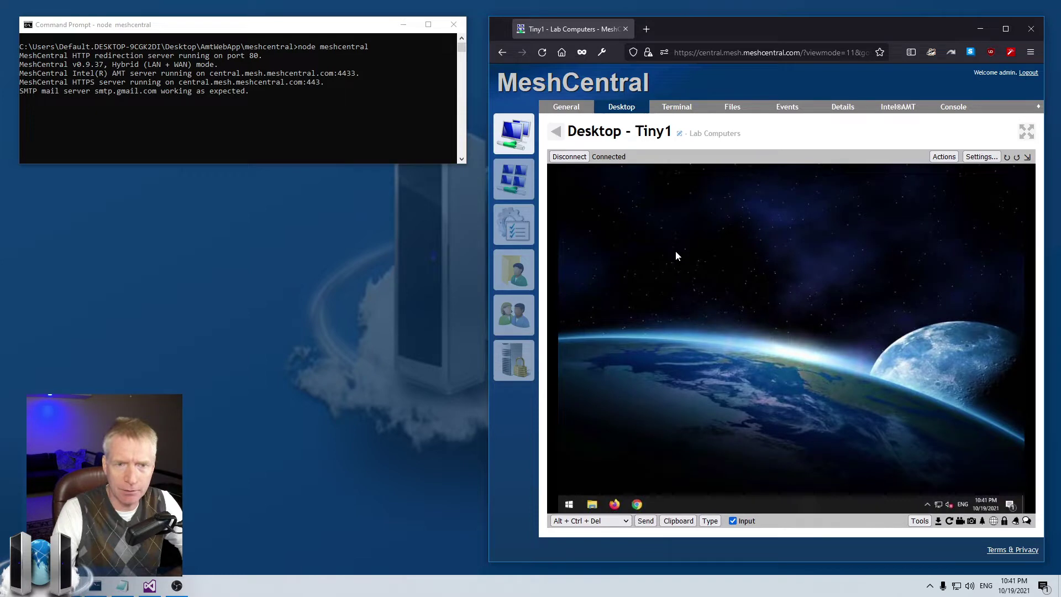
left_click(572, 156)
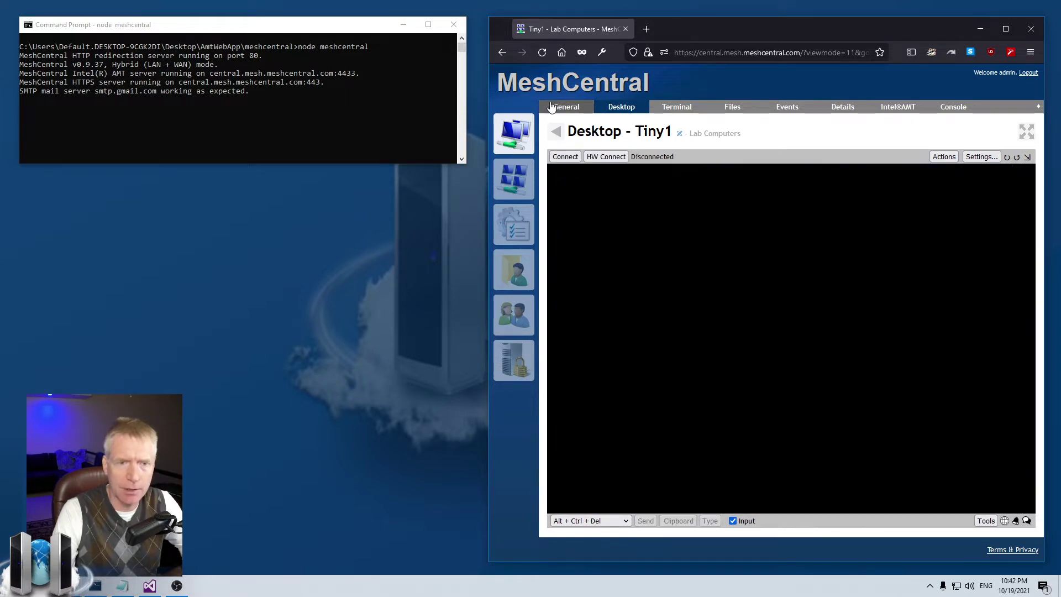
left_click(556, 131)
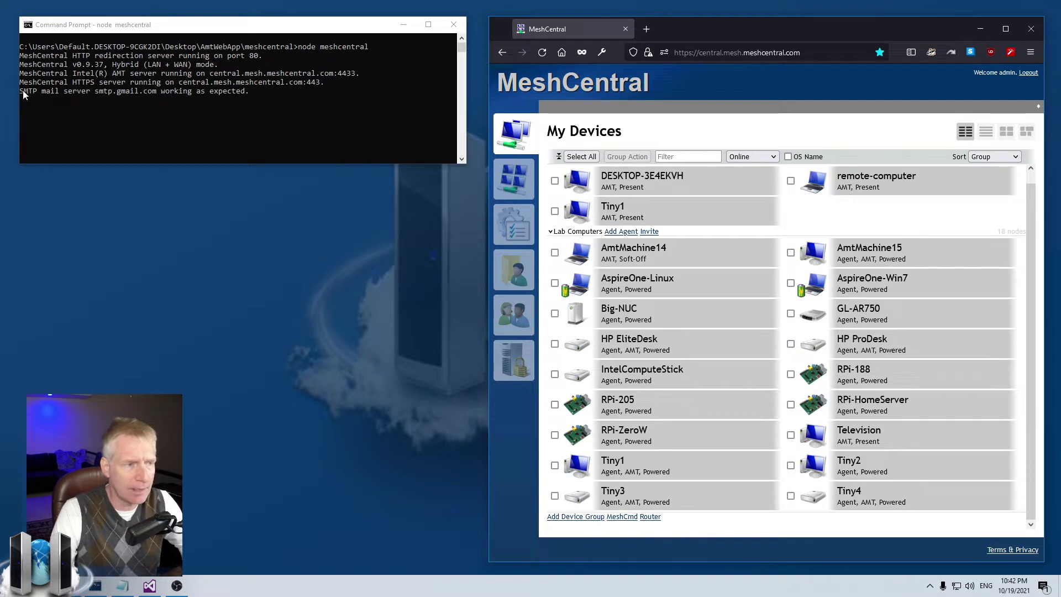
left_click(41, 93)
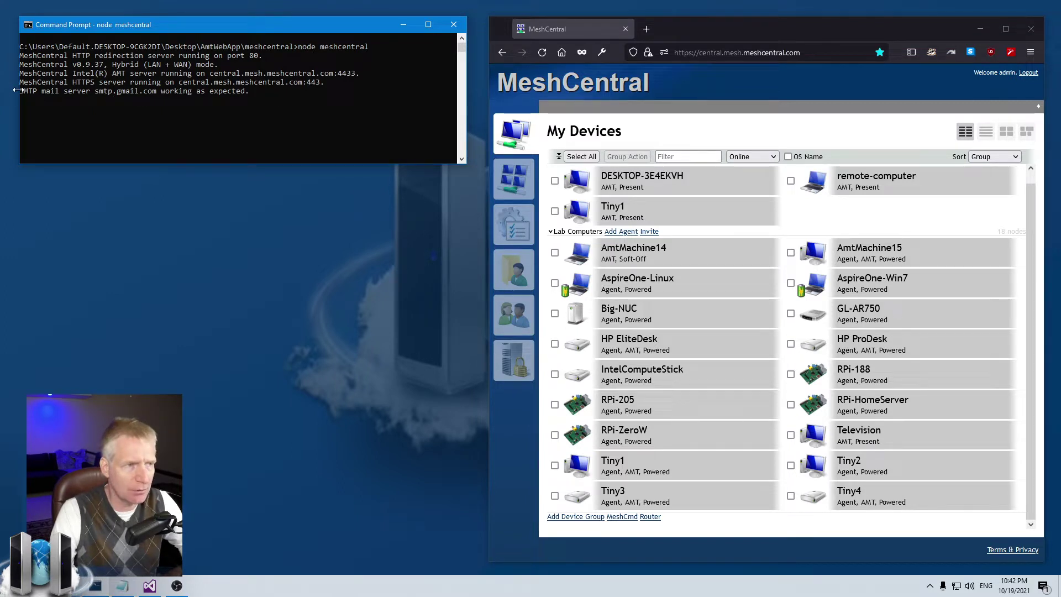
left_click_drag(20, 90, 83, 94)
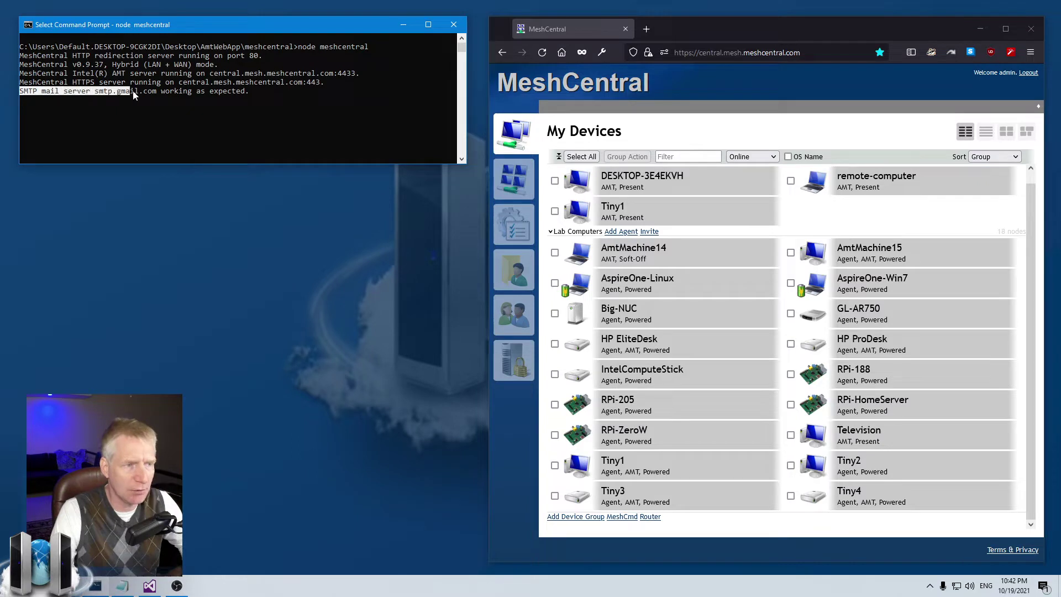
left_click_drag(155, 95, 248, 95)
left_click(248, 95)
right_click(246, 96)
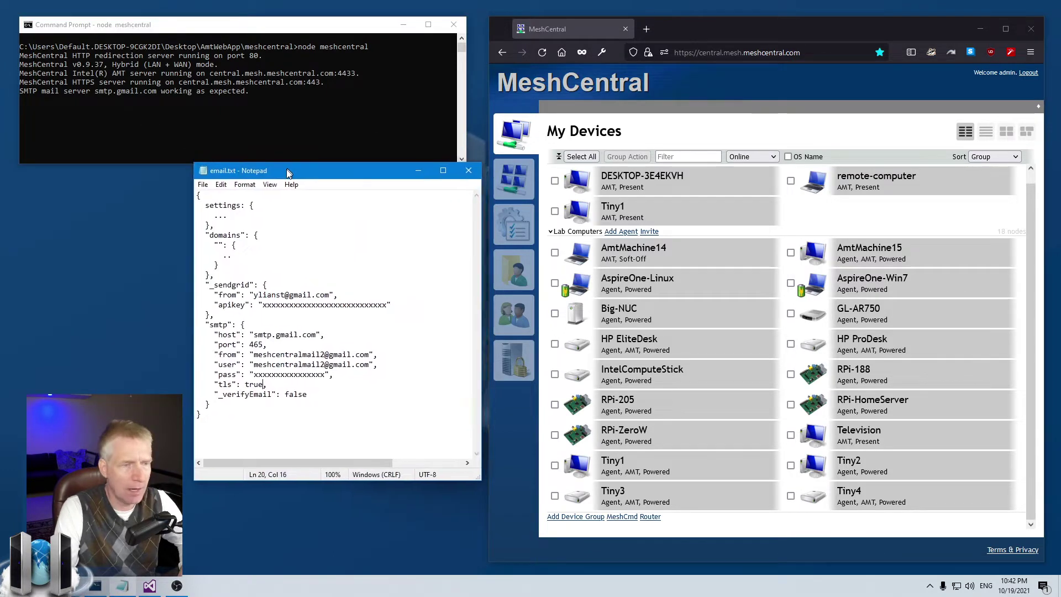
Step: In email.txt, extend the domains placeholder from '..' to '...' to match the settings one
left_click_drag(295, 182, 281, 200)
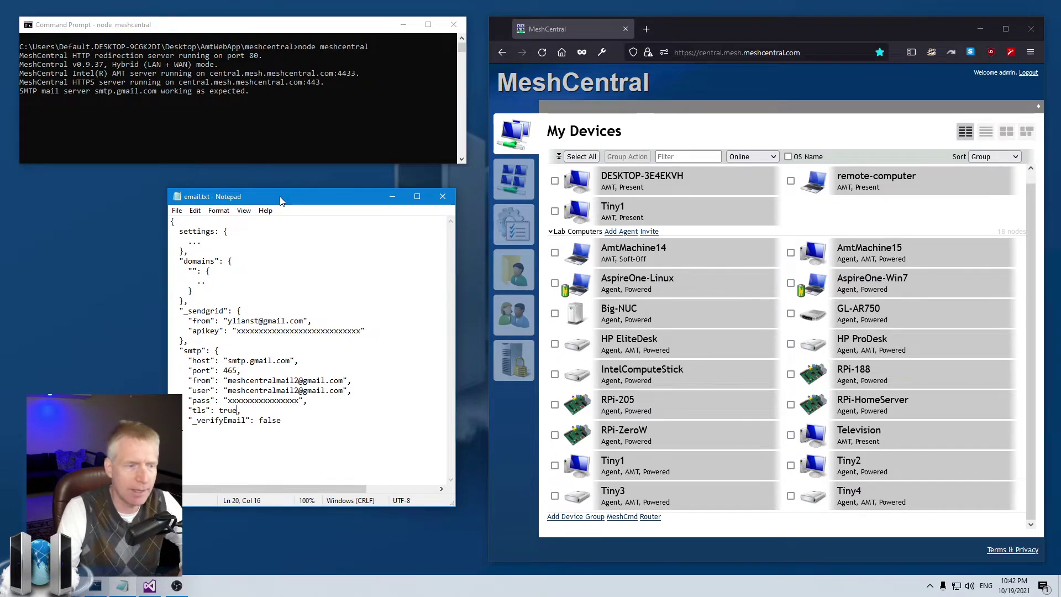
left_click_drag(188, 241, 206, 241)
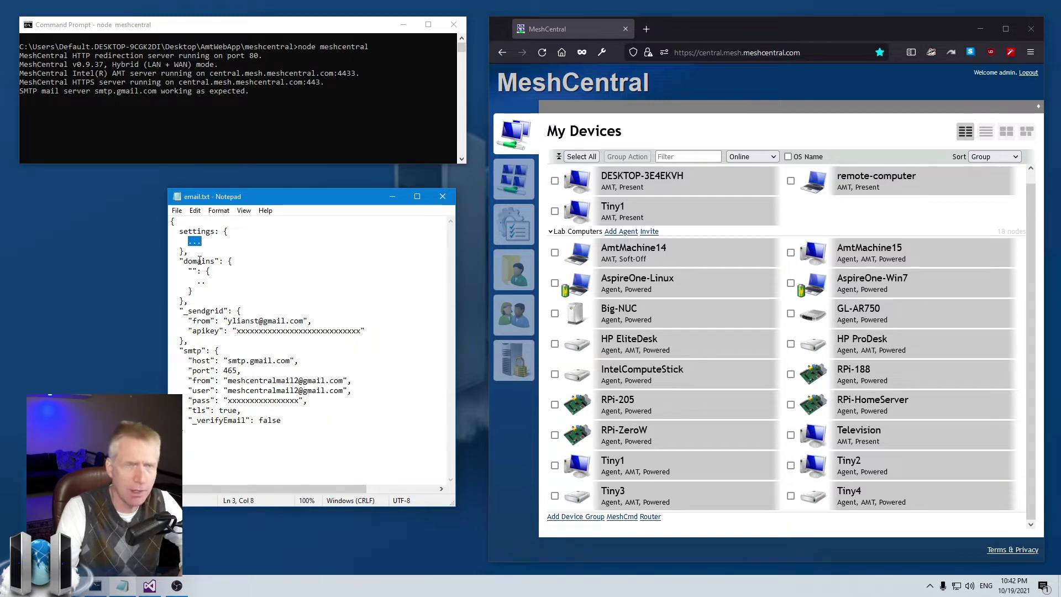
left_click(216, 280)
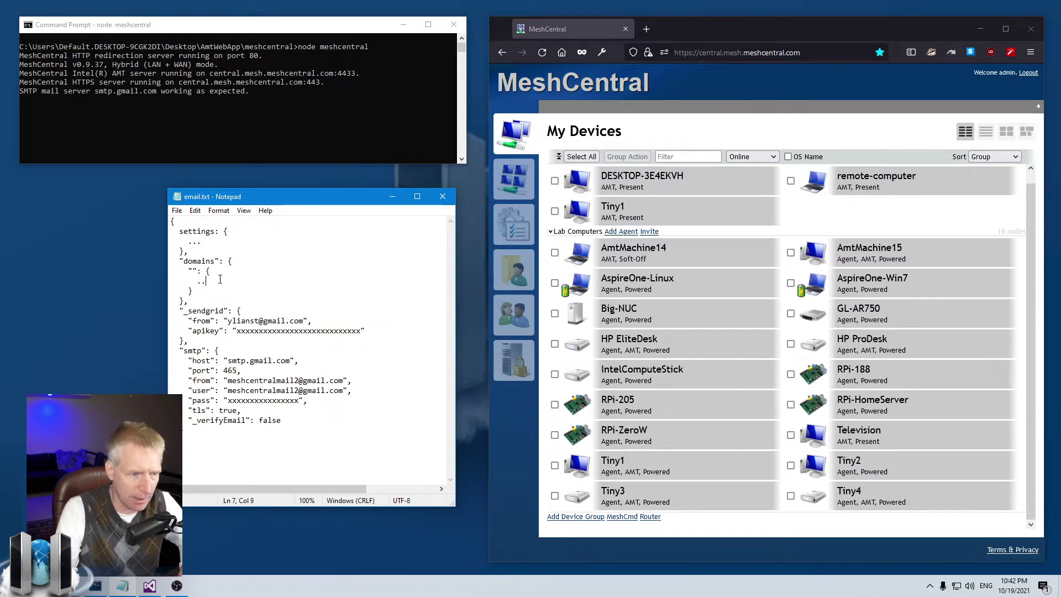
type(".")
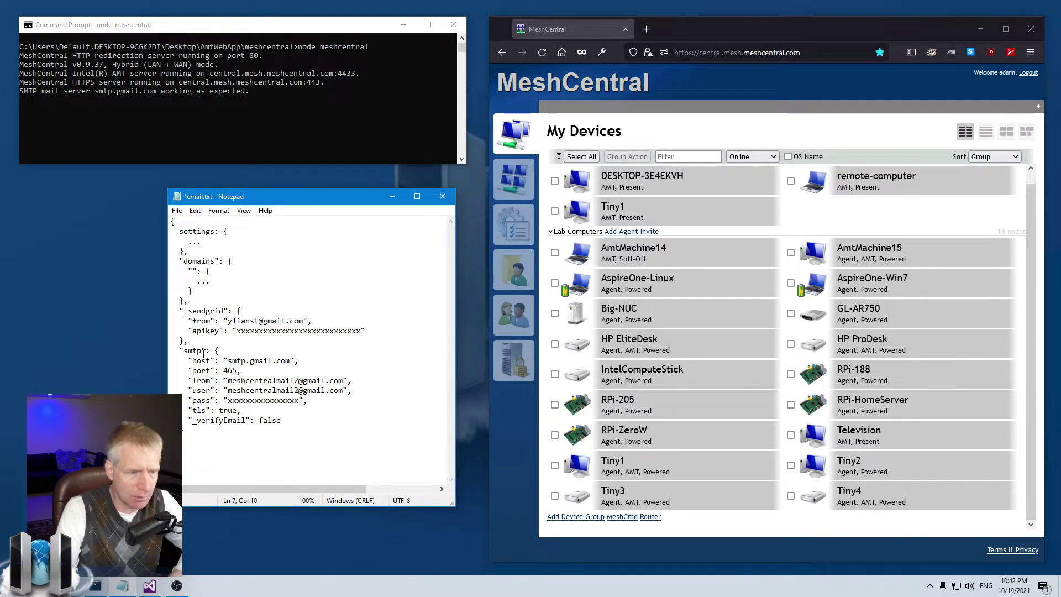
left_click_drag(179, 353, 262, 420)
left_click(310, 418)
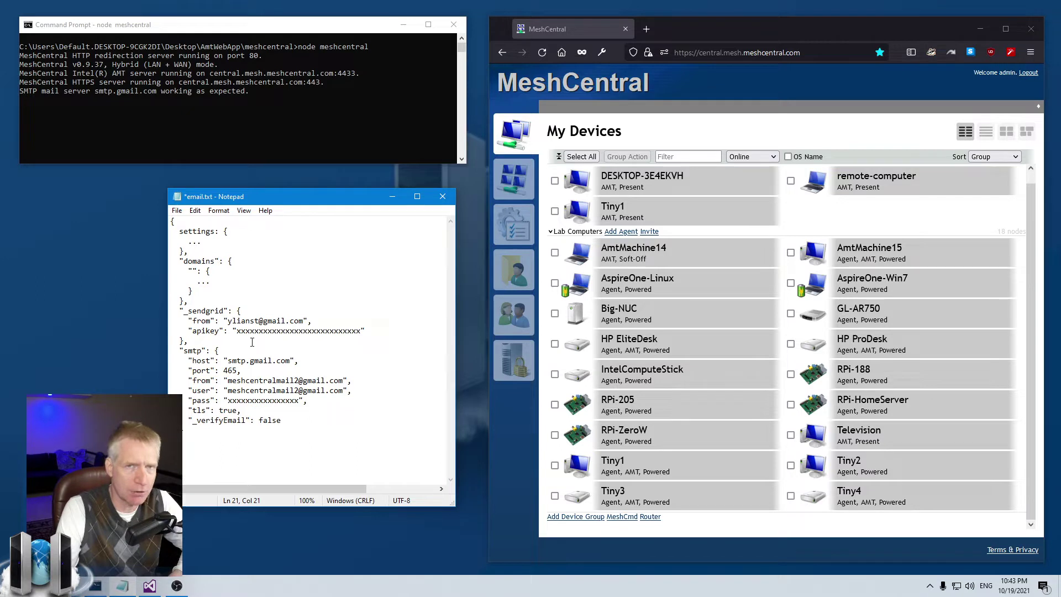
left_click_drag(190, 311, 223, 311)
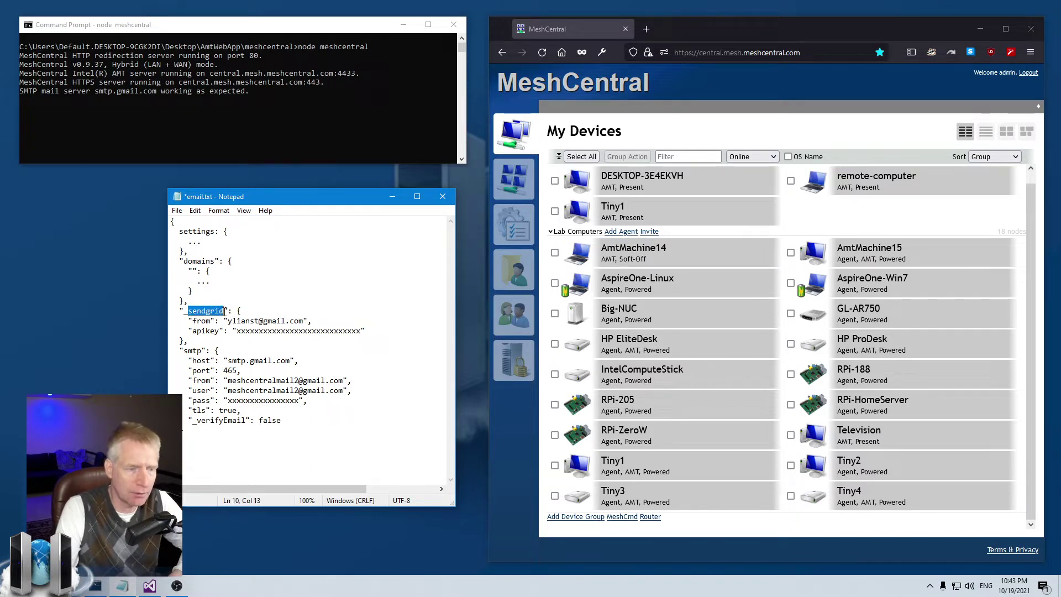
left_click(223, 311)
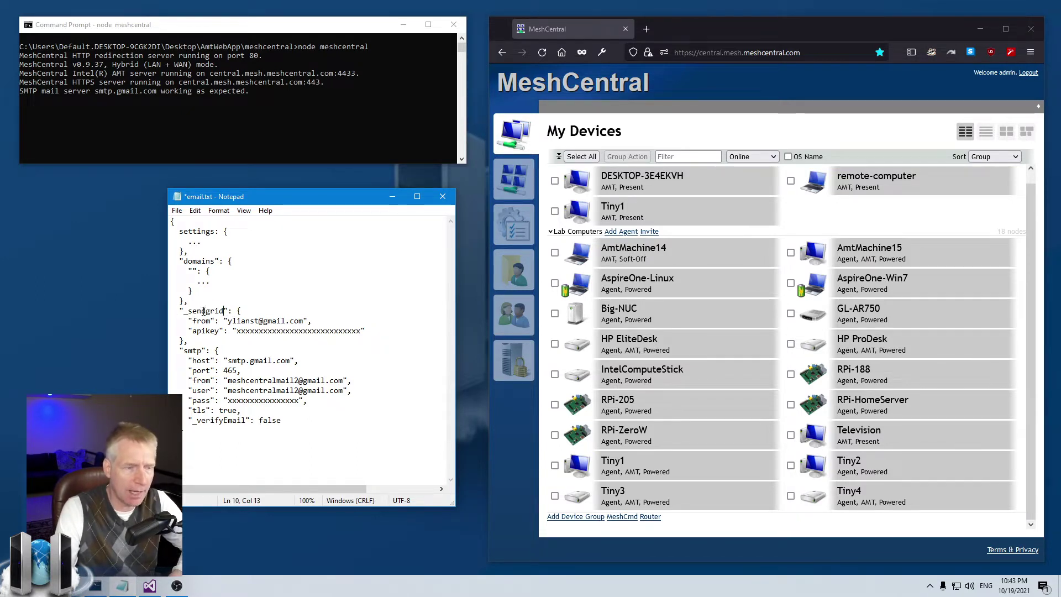
left_click_drag(184, 350, 220, 350)
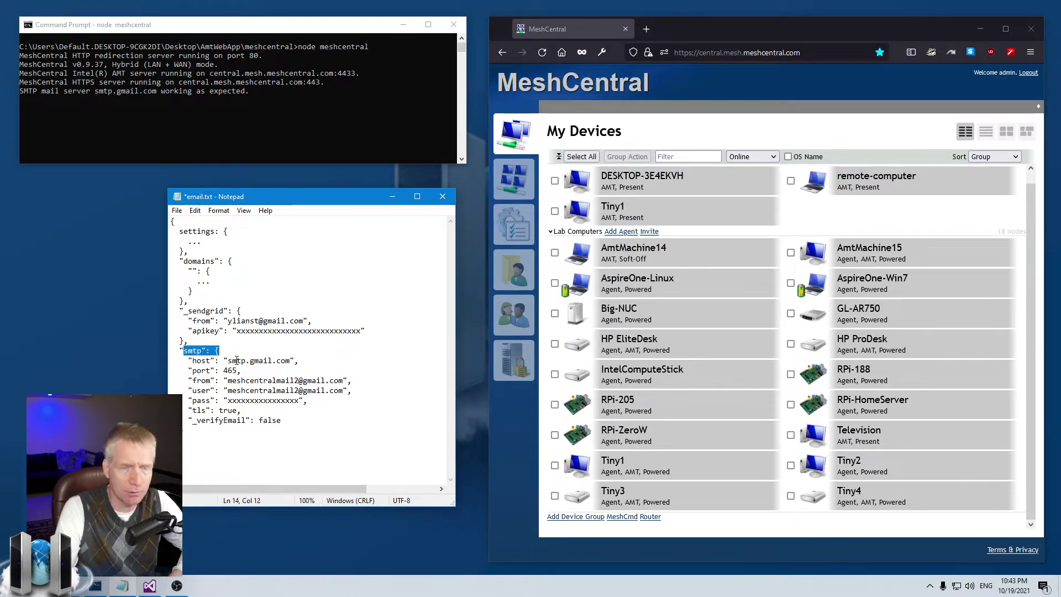
left_click_drag(188, 310, 302, 321)
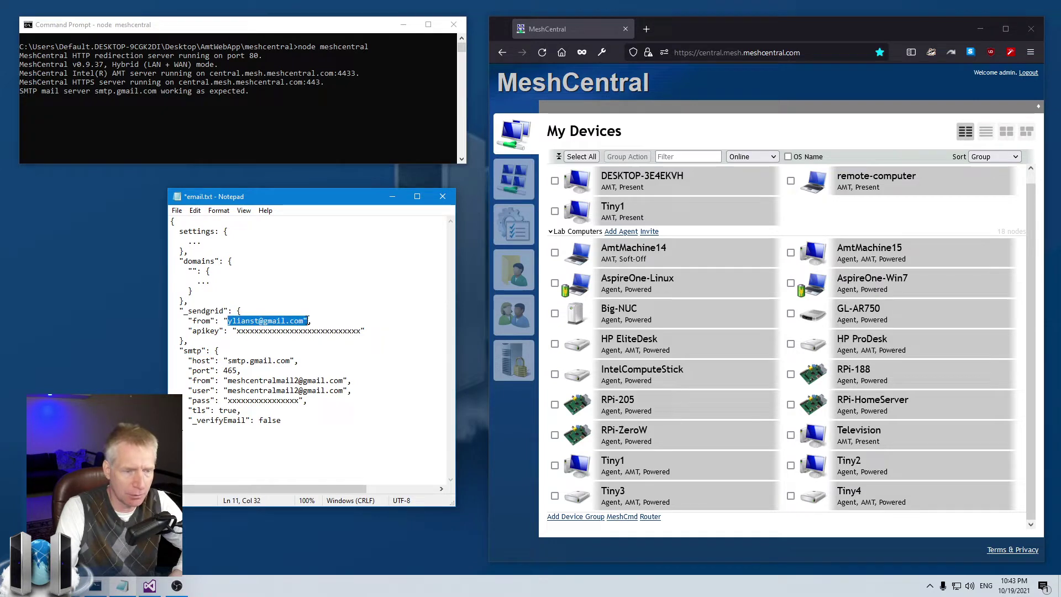
left_click_drag(237, 330, 325, 330)
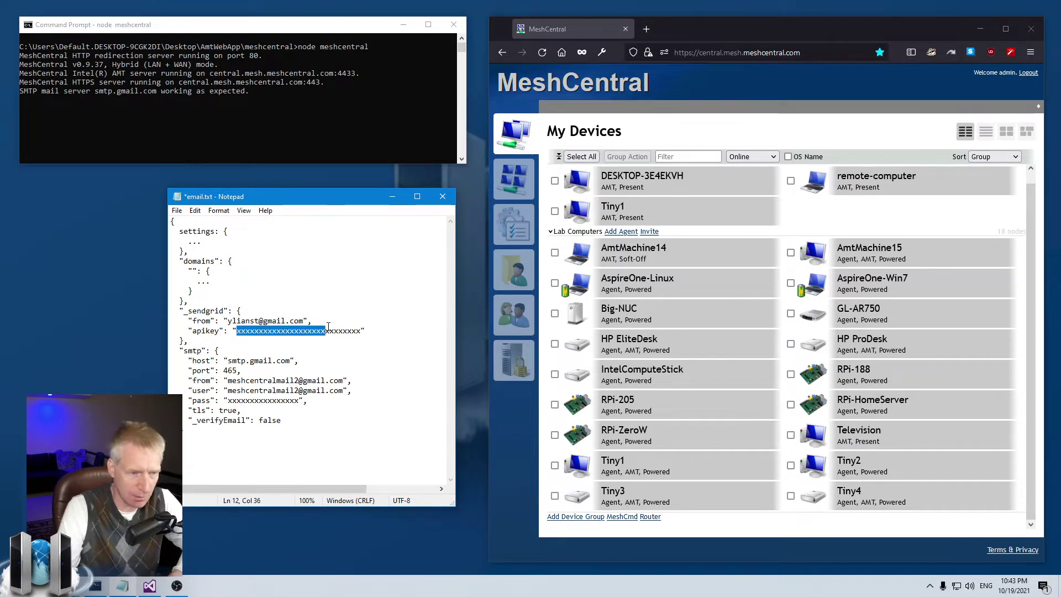
left_click_drag(241, 343, 137, 310)
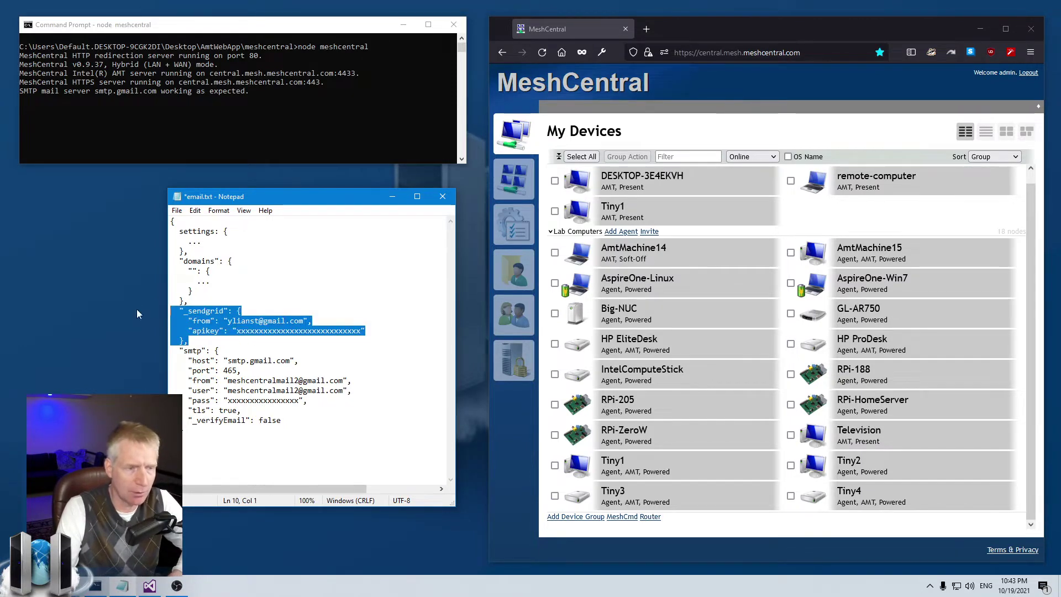
left_click(264, 324)
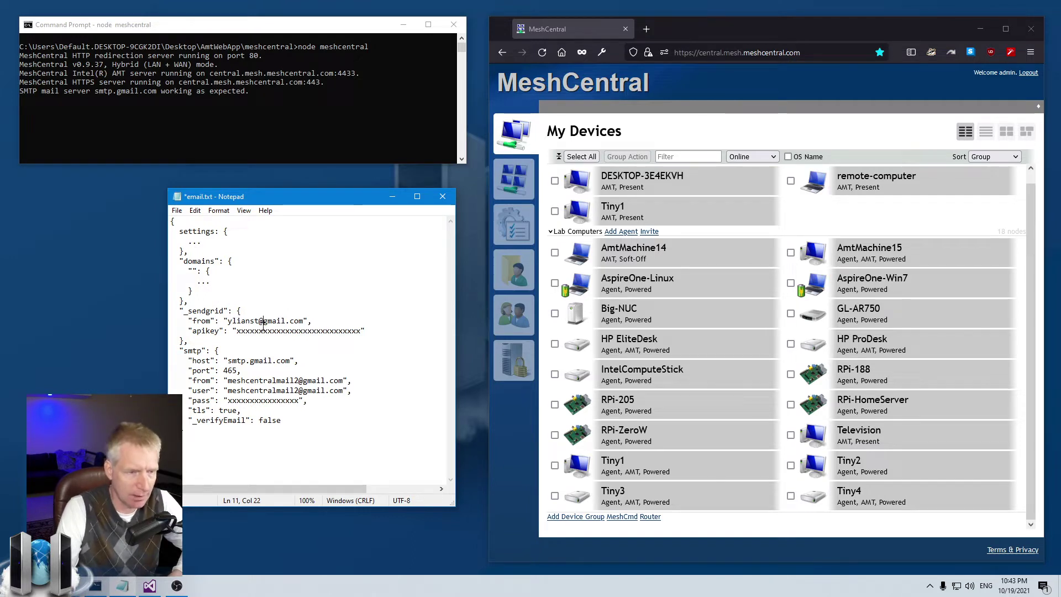
left_click_drag(225, 339, 137, 310)
left_click(179, 350)
left_click_drag(180, 351, 255, 381)
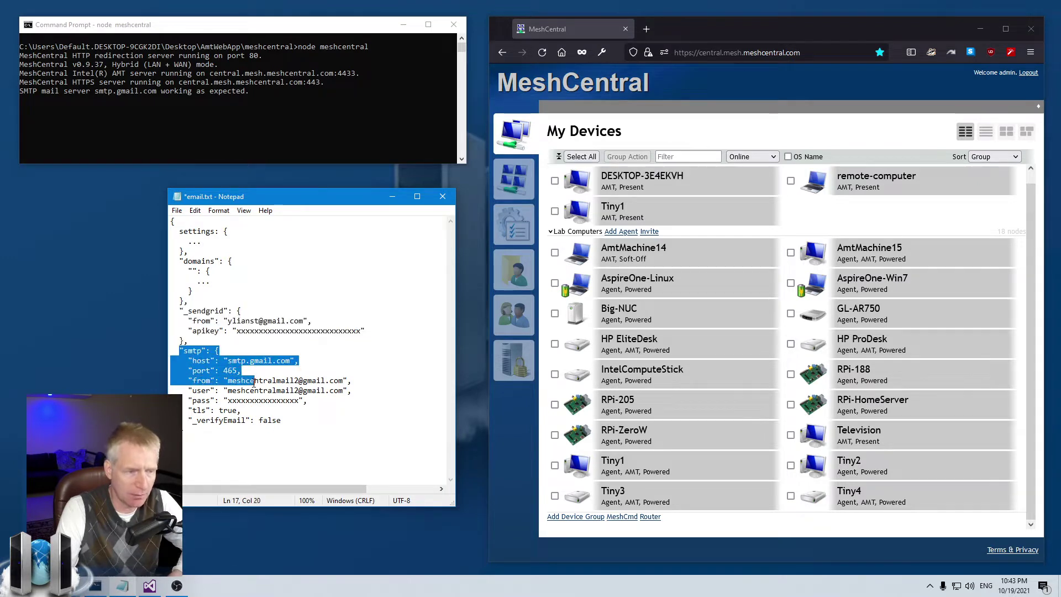
left_click(254, 382)
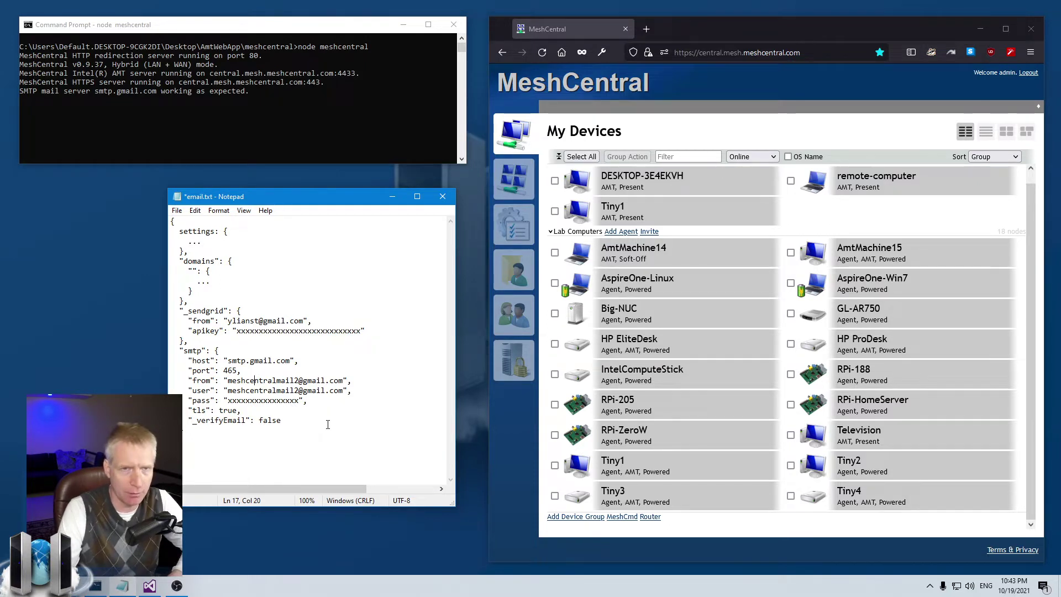
left_click_drag(227, 381, 343, 381)
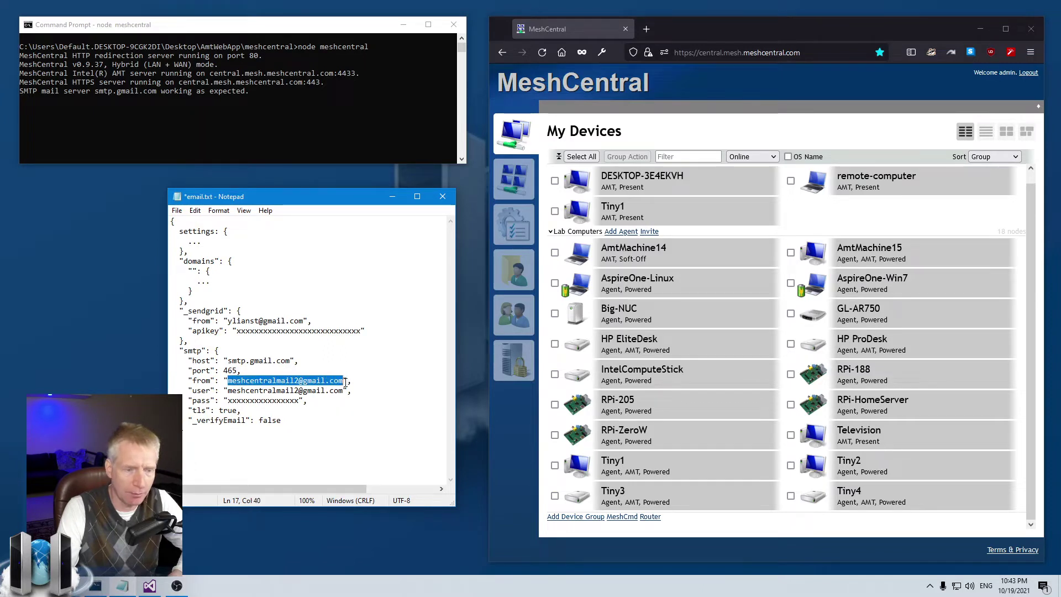
left_click_drag(230, 391, 344, 391)
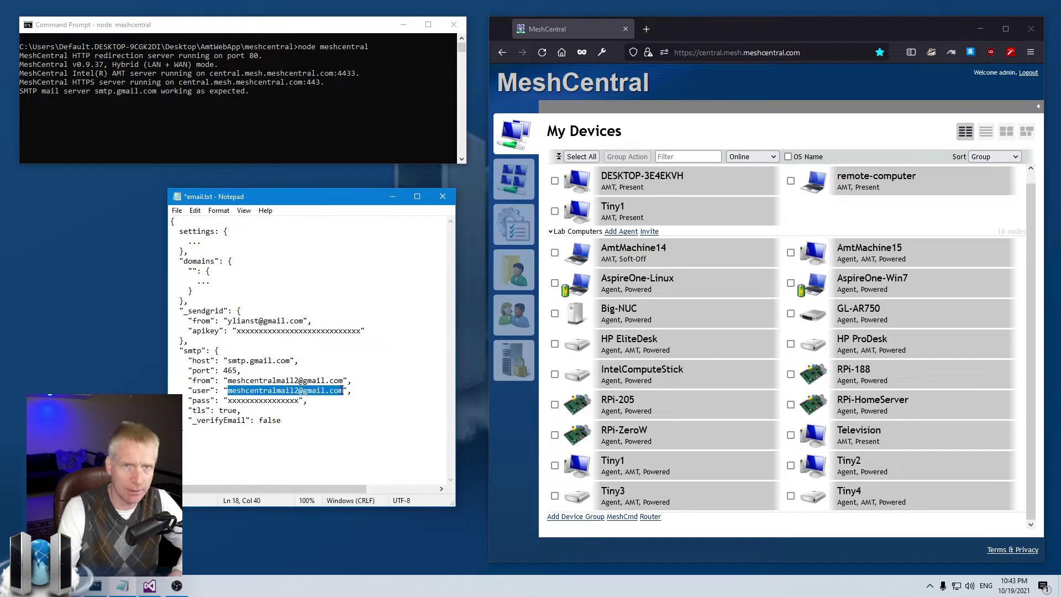
left_click_drag(228, 400, 300, 401)
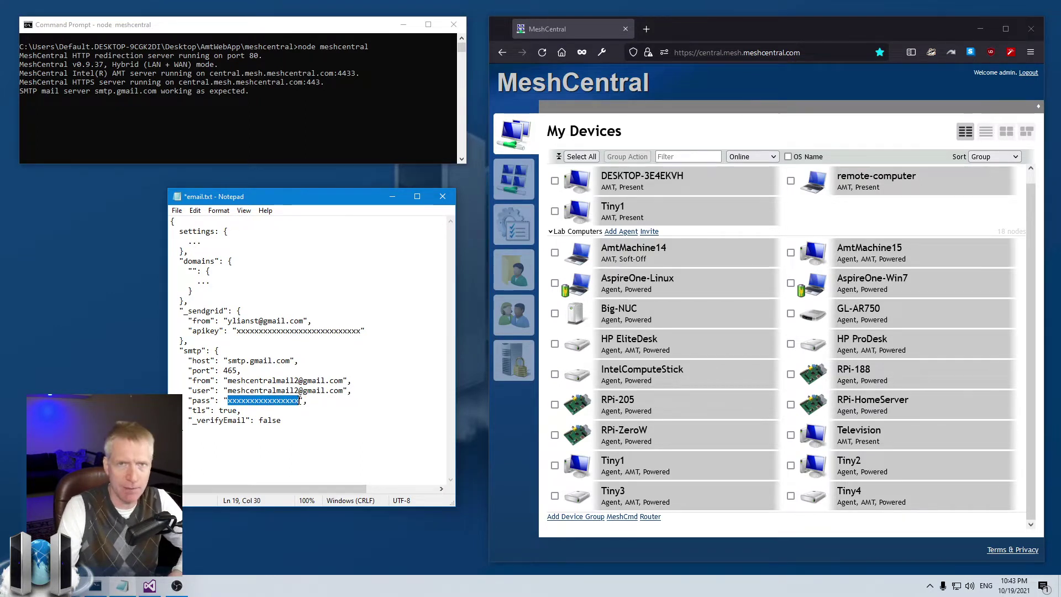
left_click_drag(224, 372, 293, 360)
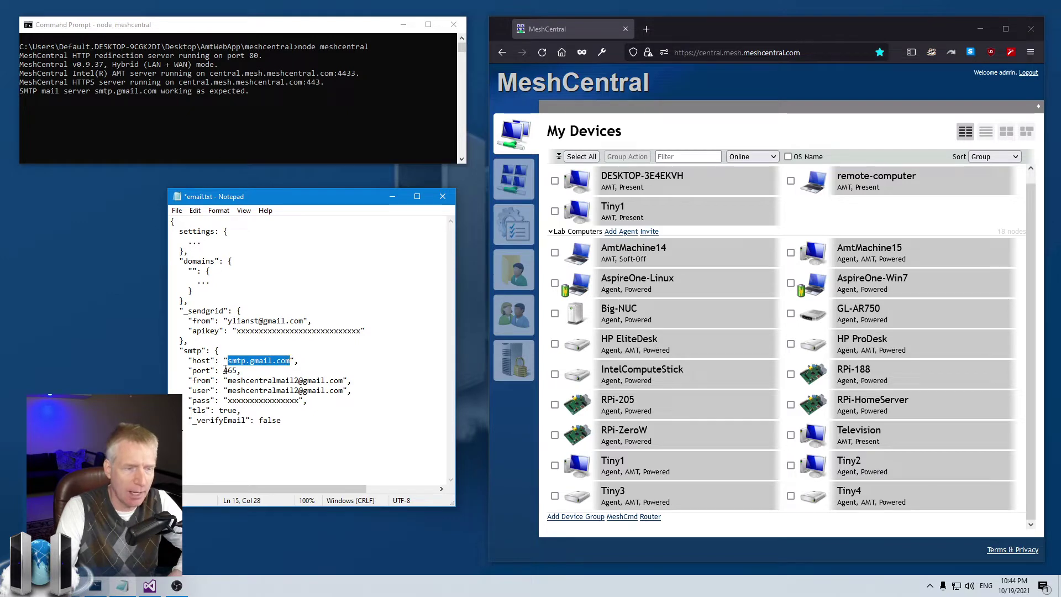
left_click_drag(224, 370, 239, 371)
left_click(245, 370)
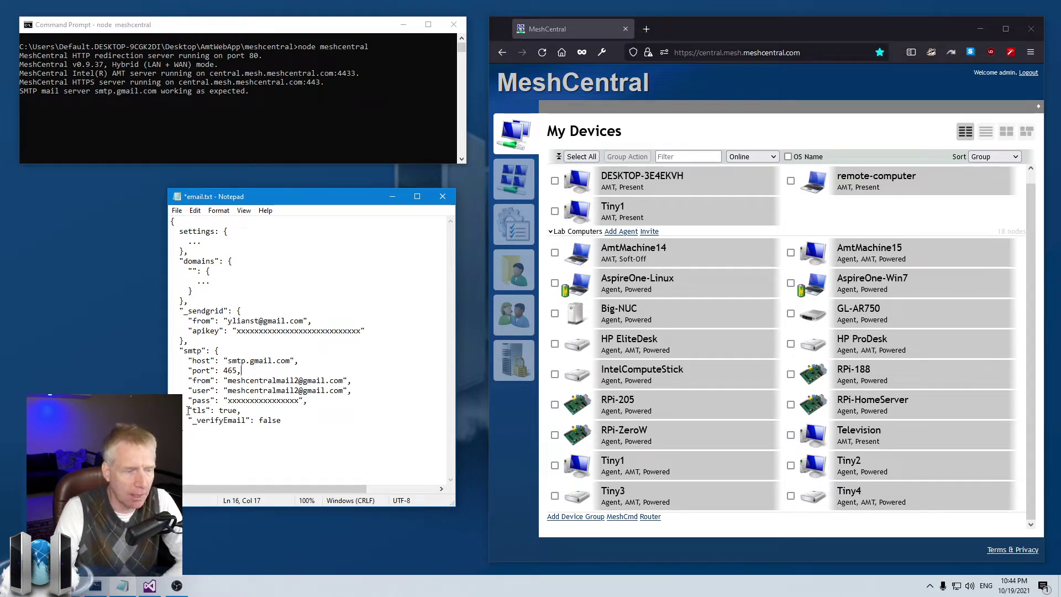
left_click_drag(188, 410, 242, 410)
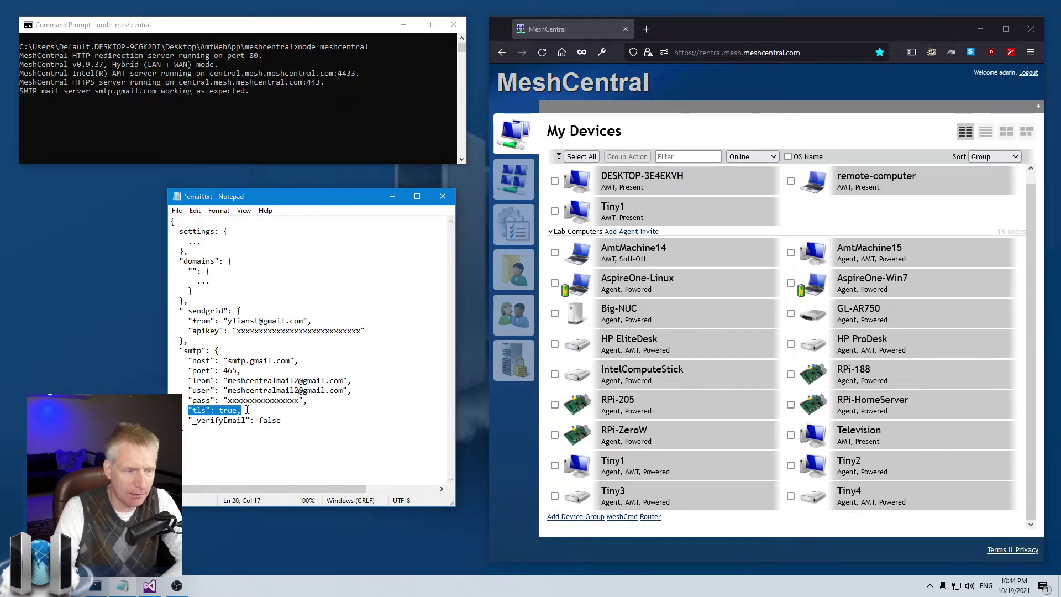
left_click(247, 410)
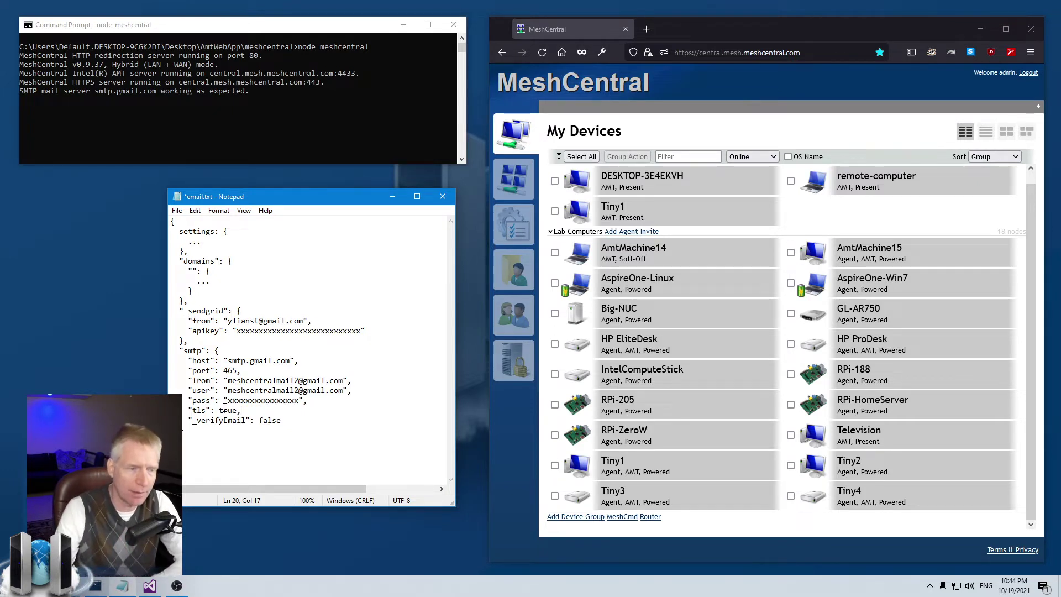
left_click_drag(224, 370, 251, 371)
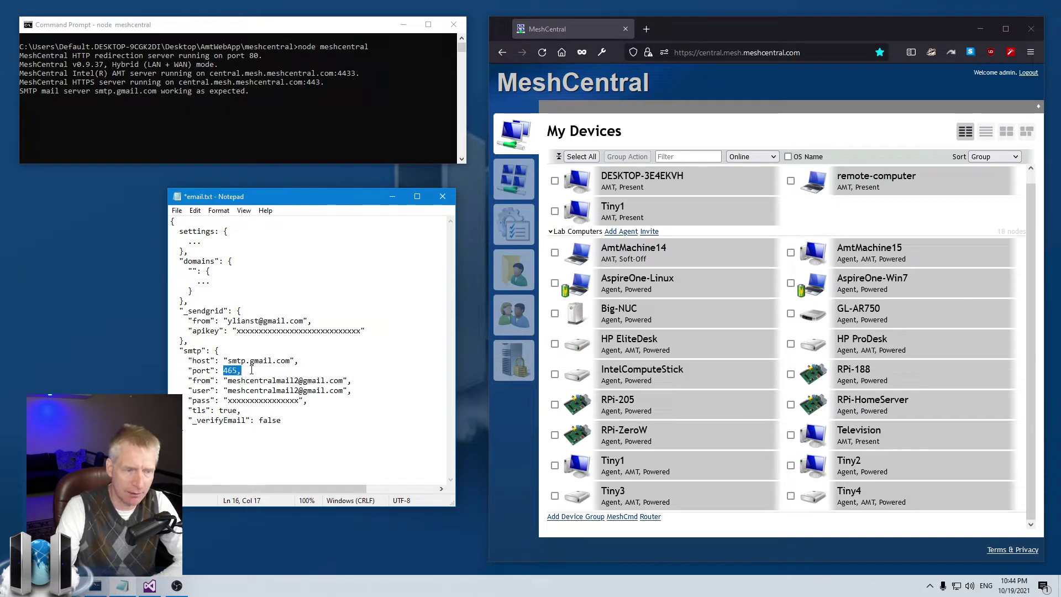
left_click_drag(188, 410, 252, 407)
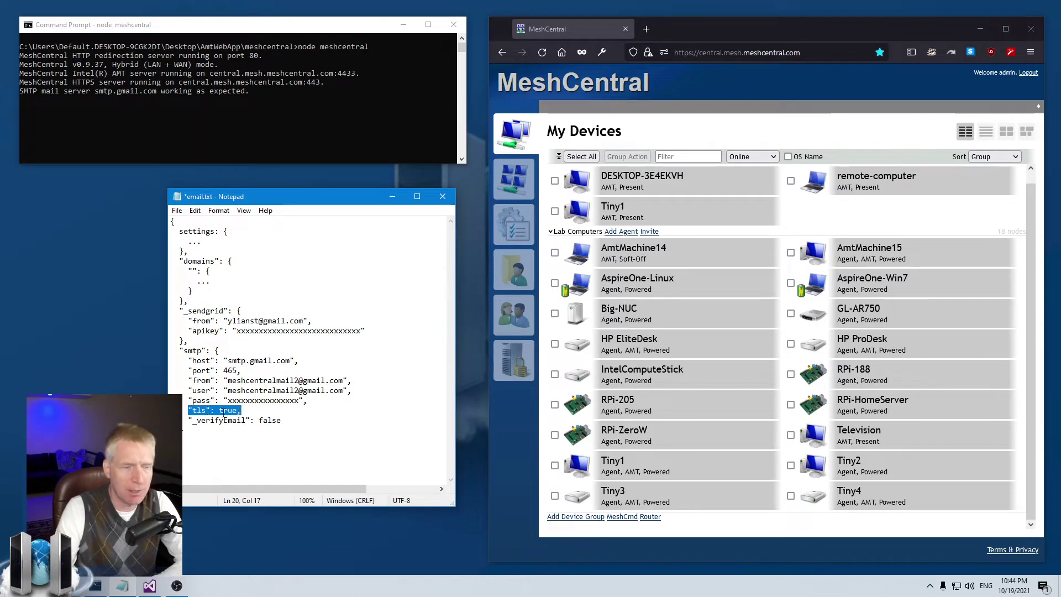
left_click_drag(224, 370, 246, 370)
left_click(246, 370)
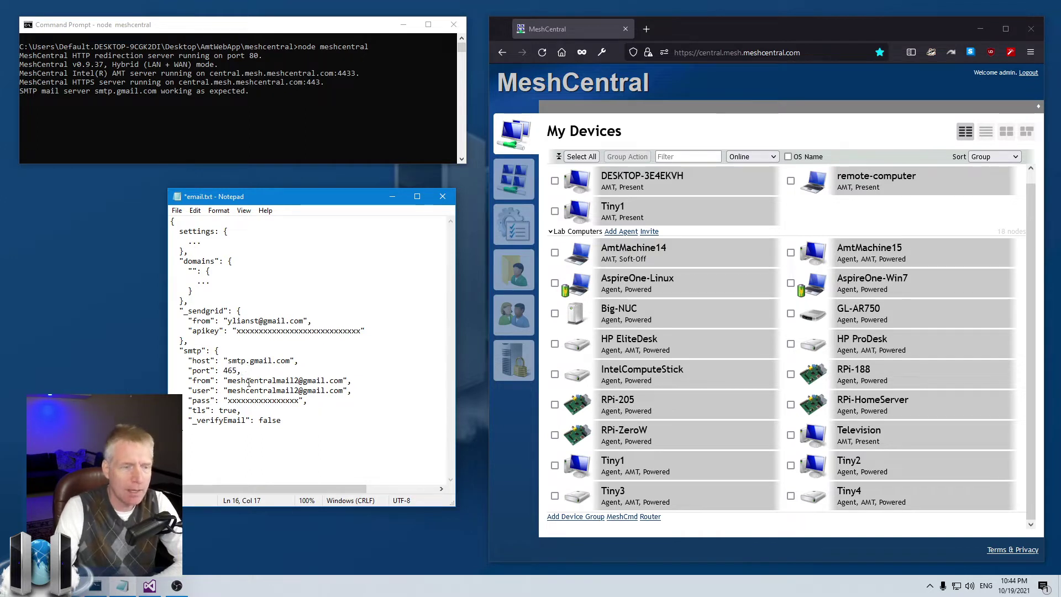
left_click_drag(188, 411, 260, 410)
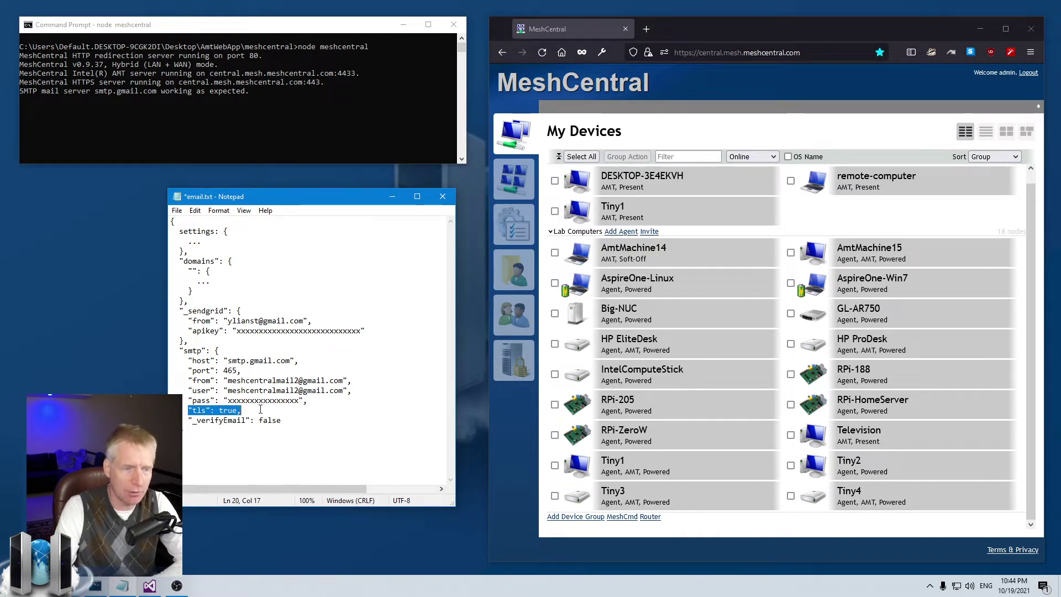
left_click(260, 409)
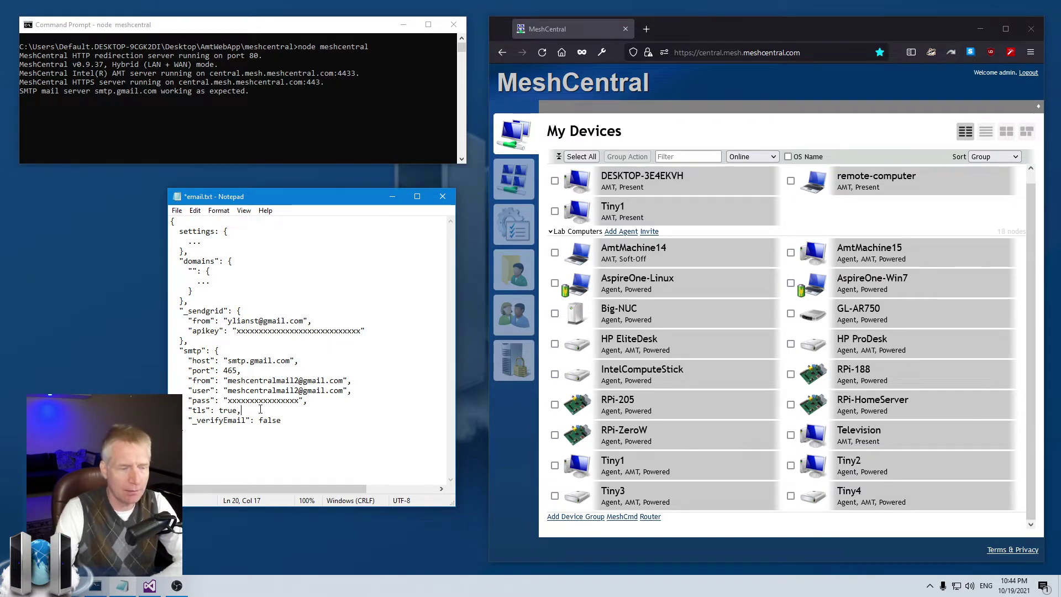
left_click_drag(188, 410, 241, 410)
left_click(253, 409)
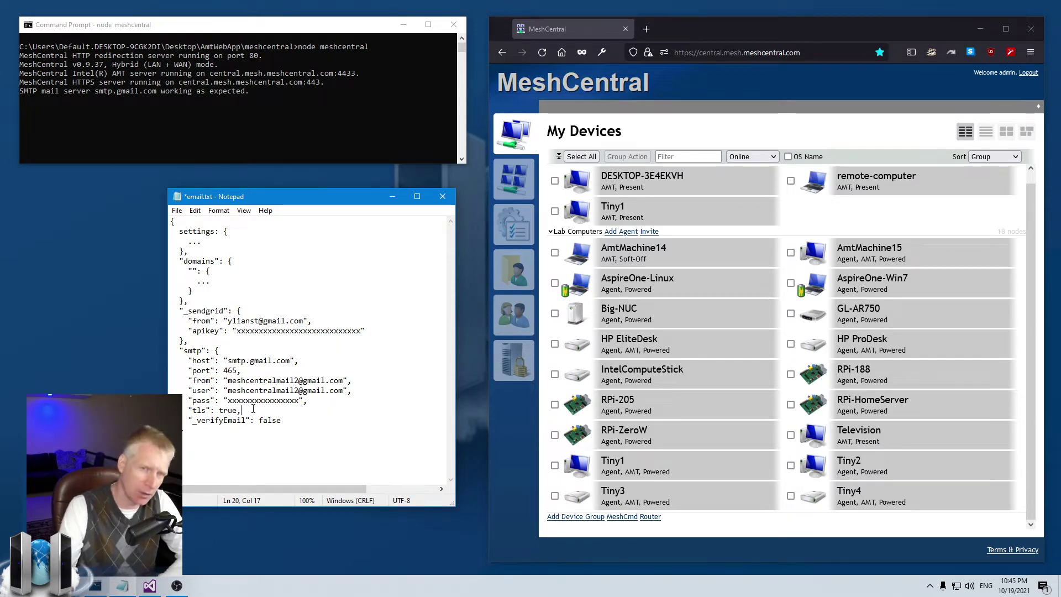
left_click_drag(189, 410, 242, 410)
left_click(265, 412)
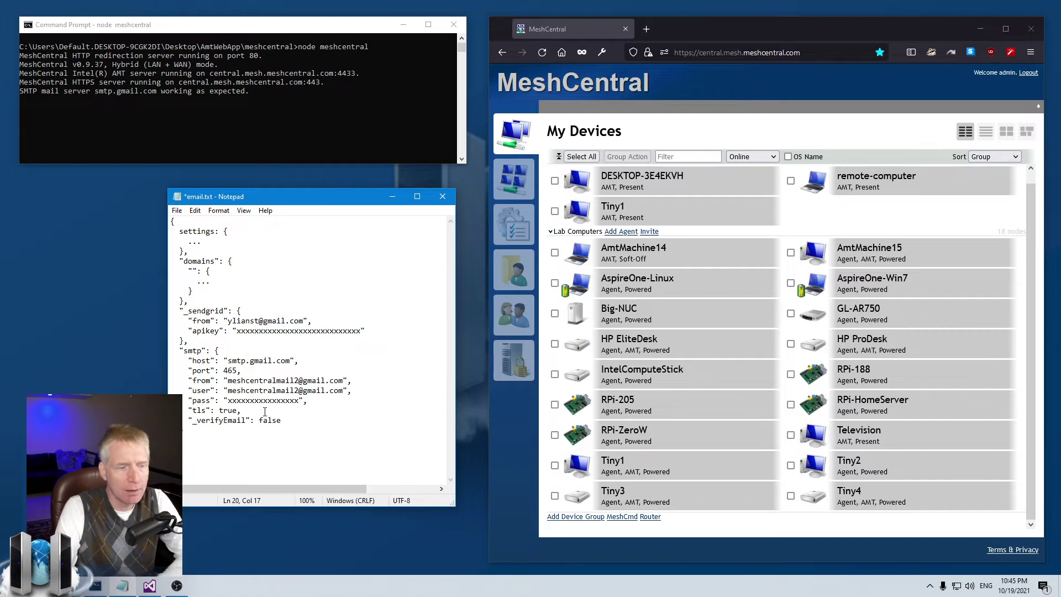
left_click_drag(189, 410, 239, 410)
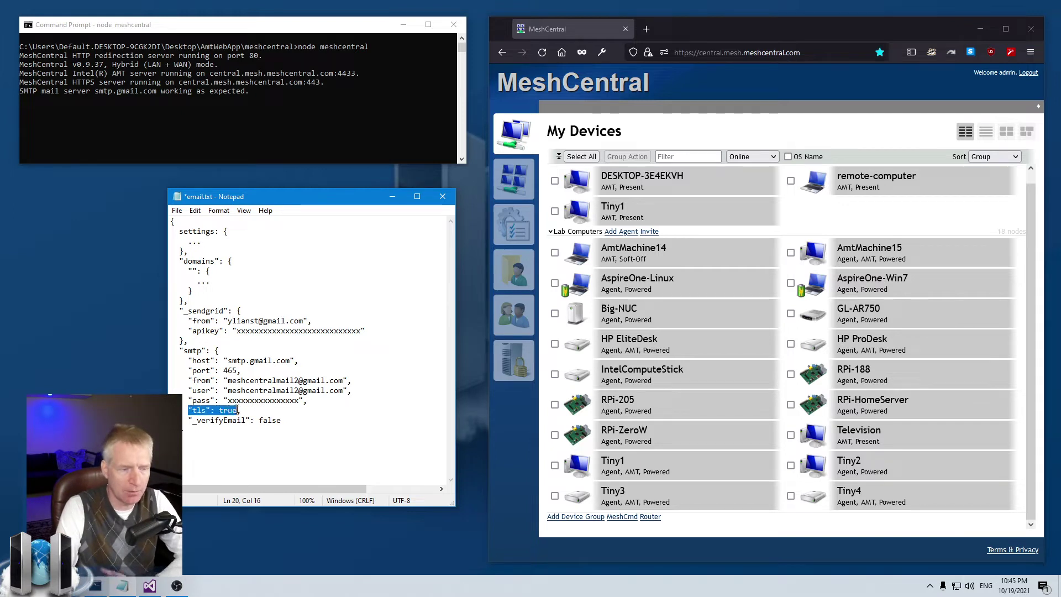
left_click(240, 410)
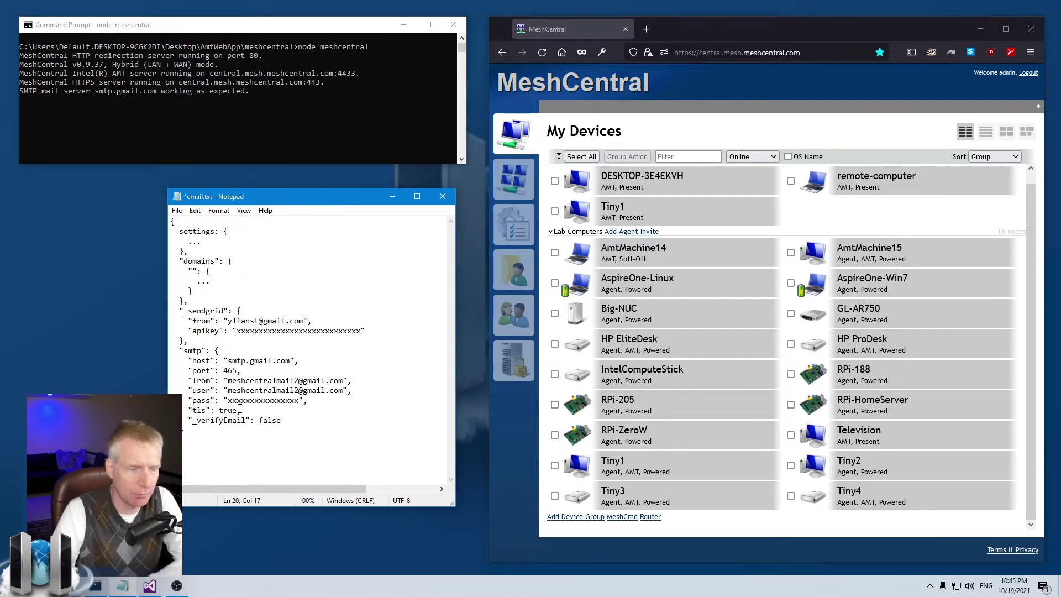
left_click_drag(189, 420, 285, 420)
left_click(297, 421)
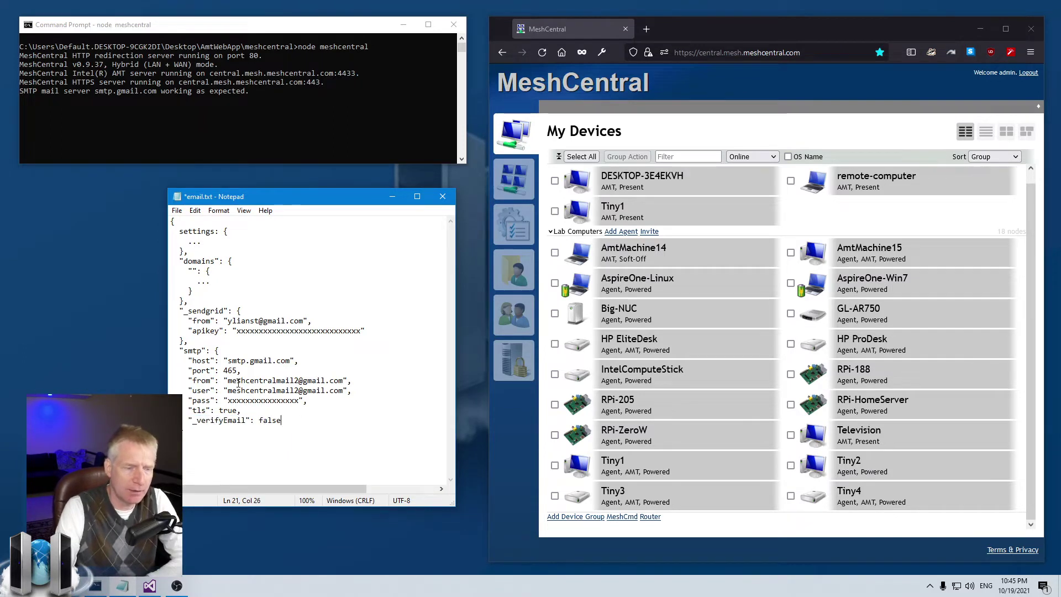
left_click_drag(228, 380, 343, 381)
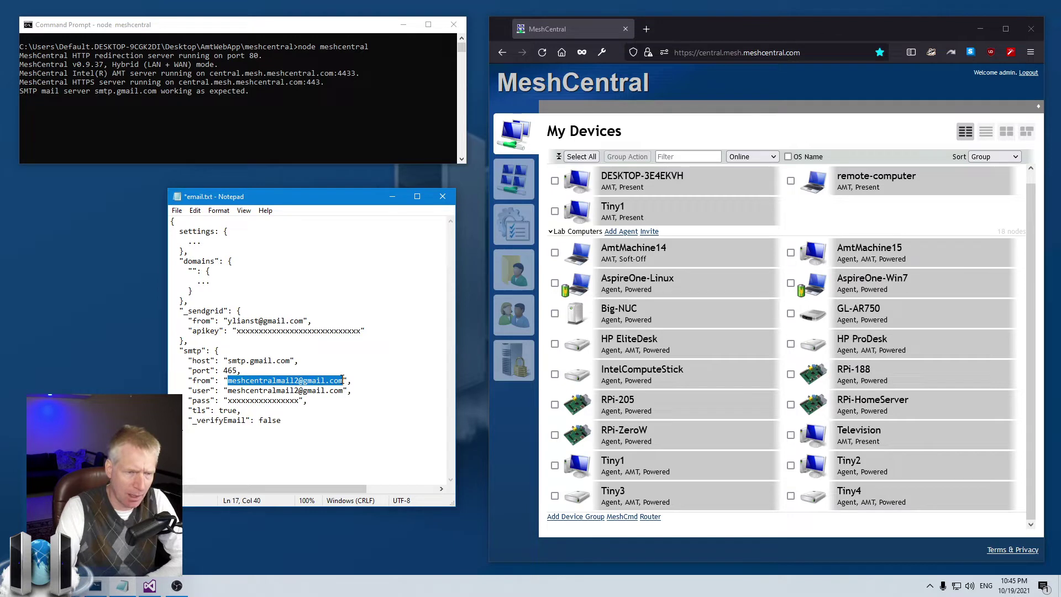
left_click(344, 380)
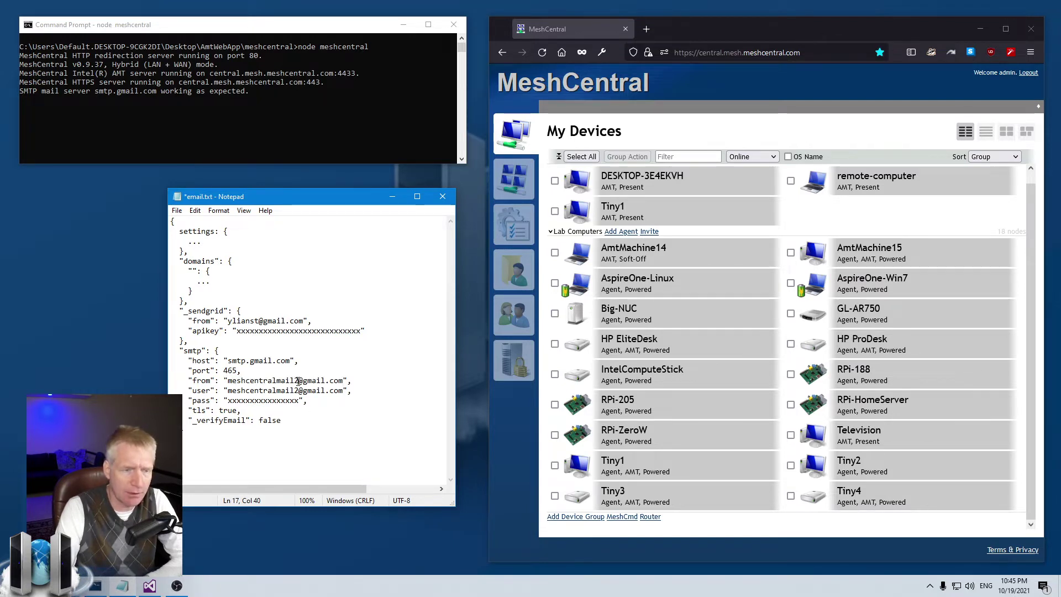
left_click_drag(303, 380, 344, 380)
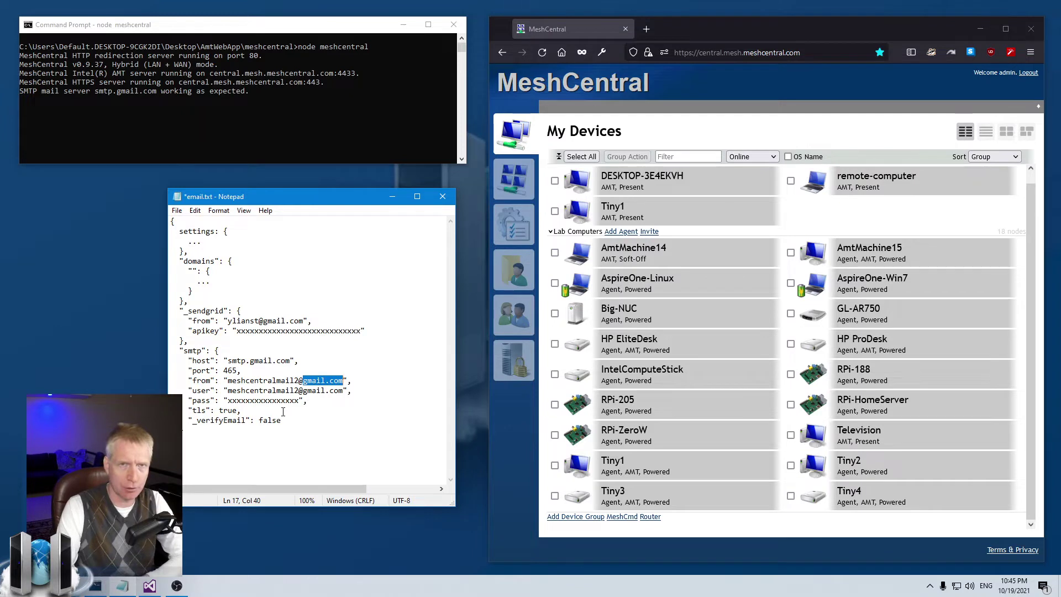
left_click_drag(232, 380, 343, 379)
left_click(344, 379)
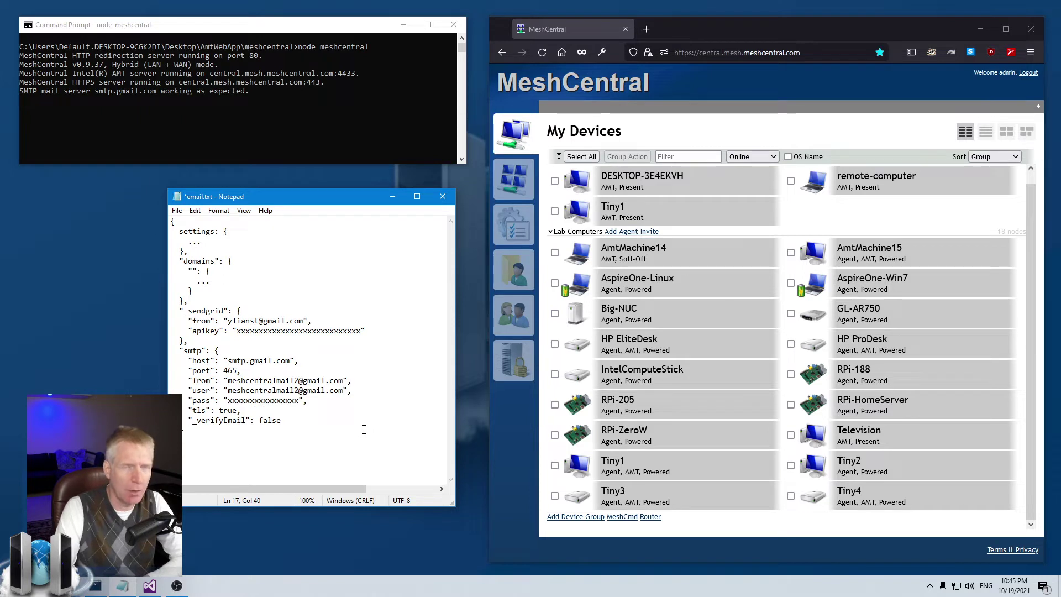
left_click_drag(187, 420, 287, 422)
left_click(313, 423)
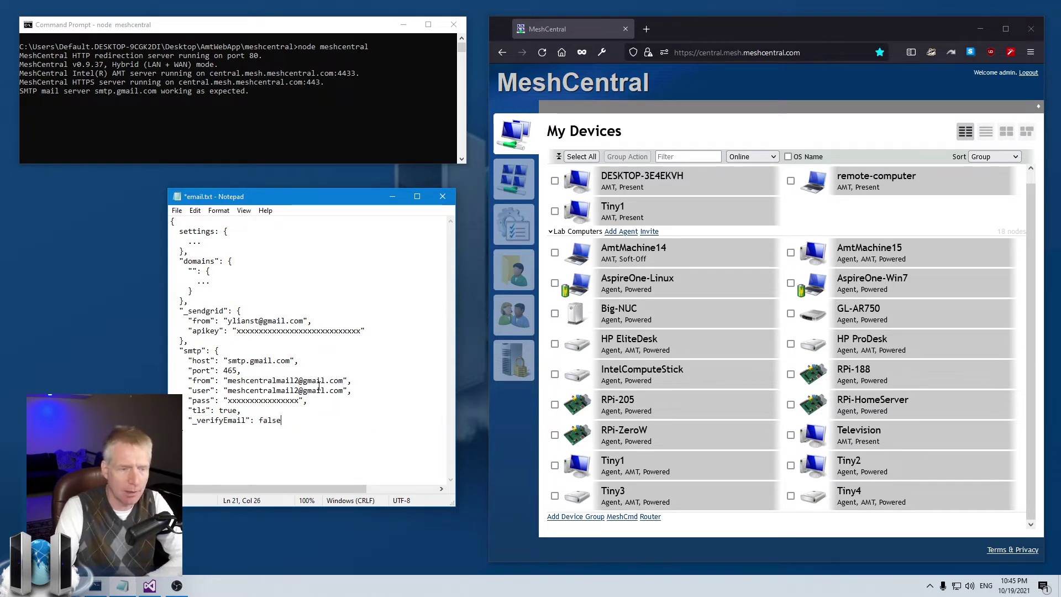
left_click_drag(304, 380, 340, 378)
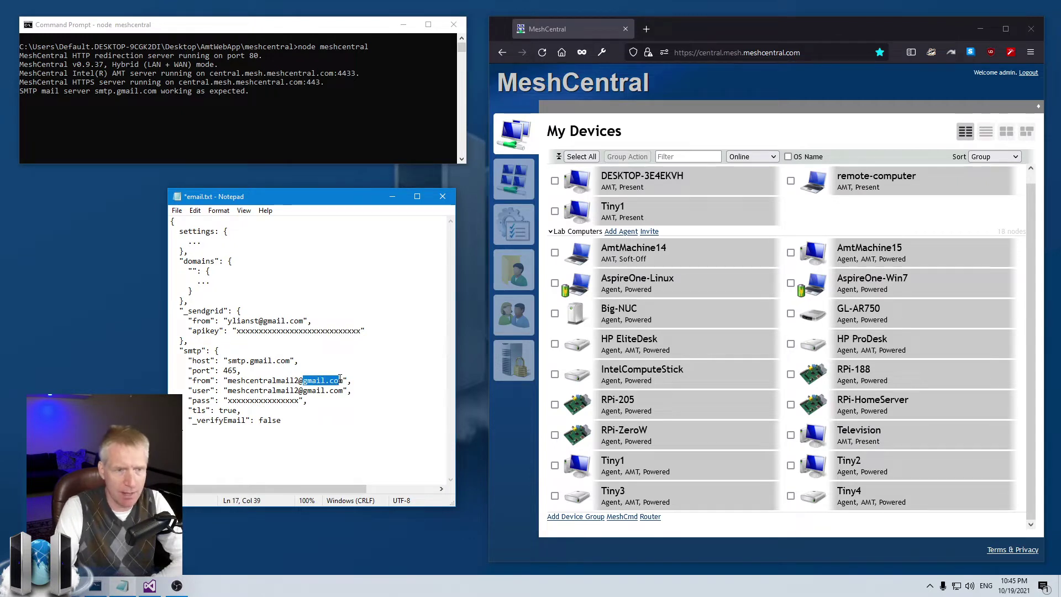
left_click_drag(228, 380, 341, 381)
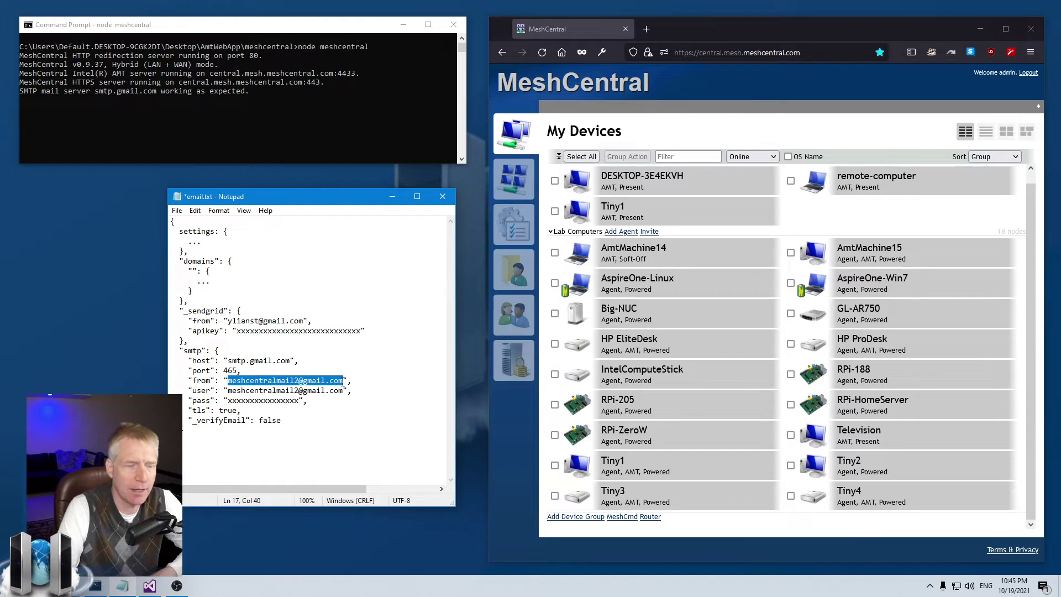
left_click(347, 381)
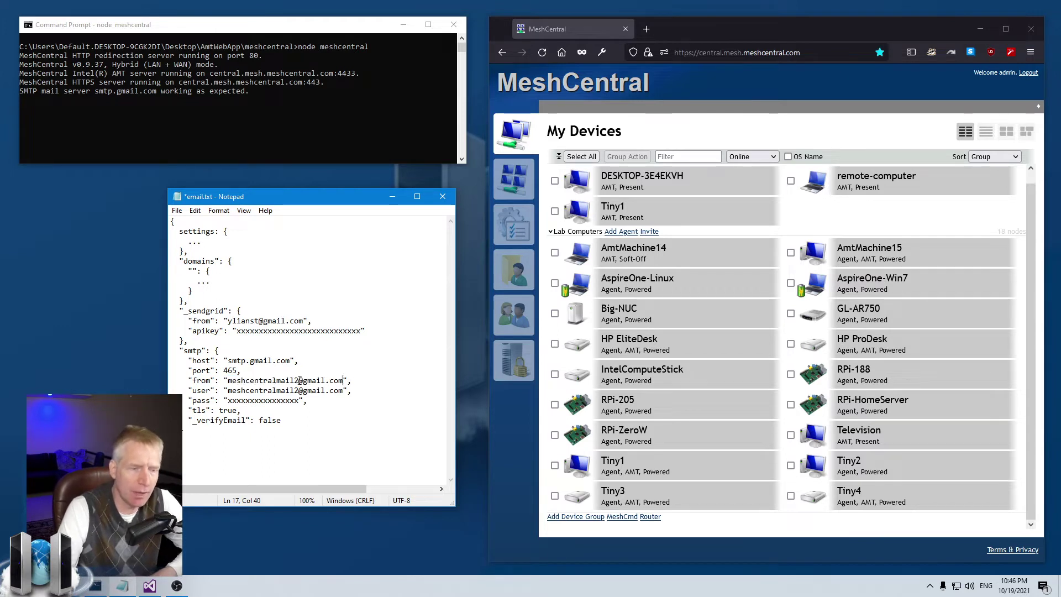
left_click_drag(303, 380, 343, 380)
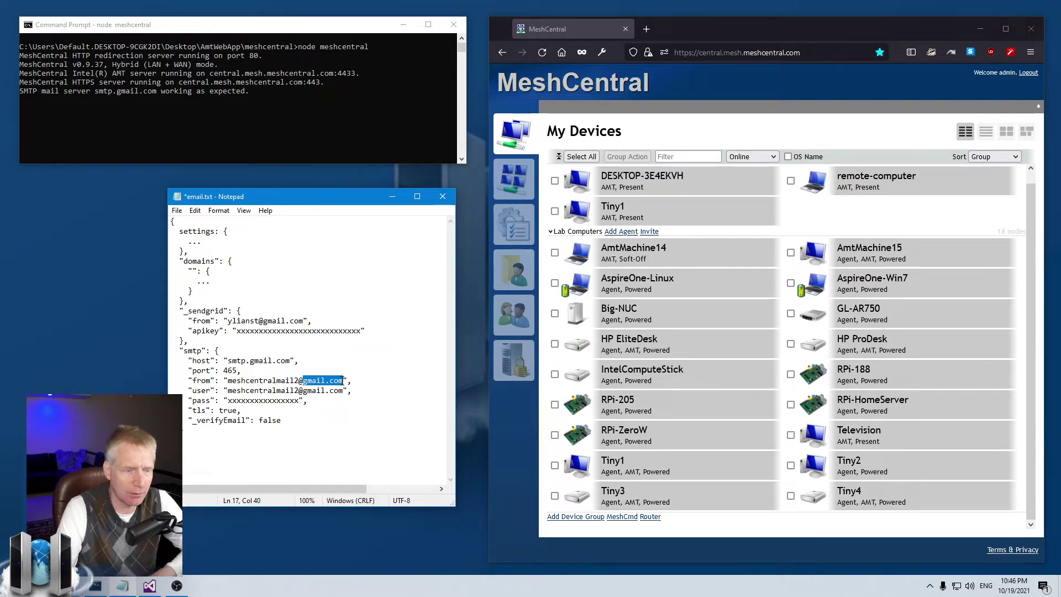
left_click_drag(287, 421, 188, 421)
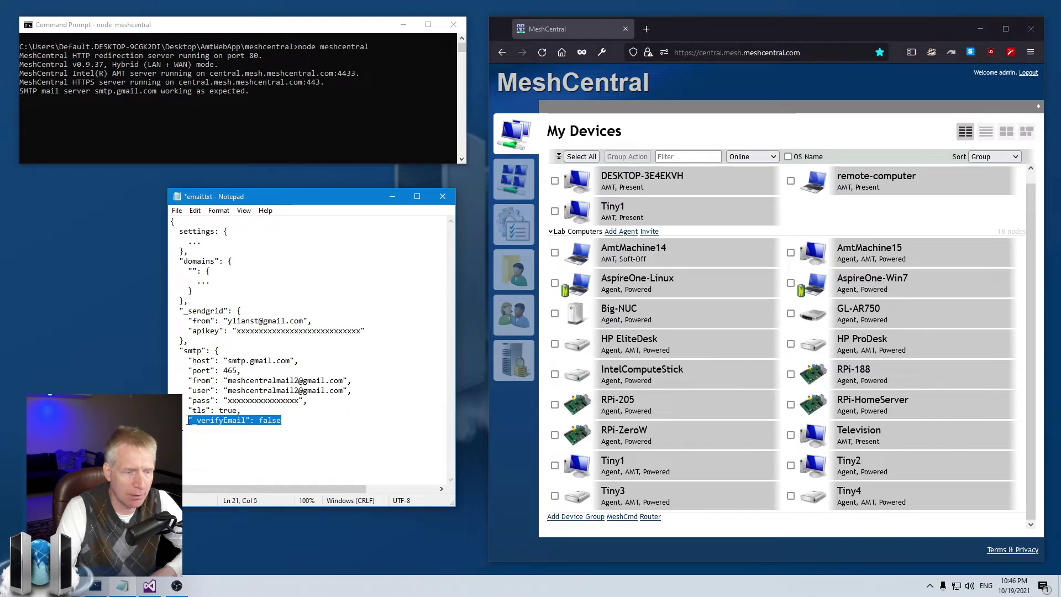
left_click(188, 420)
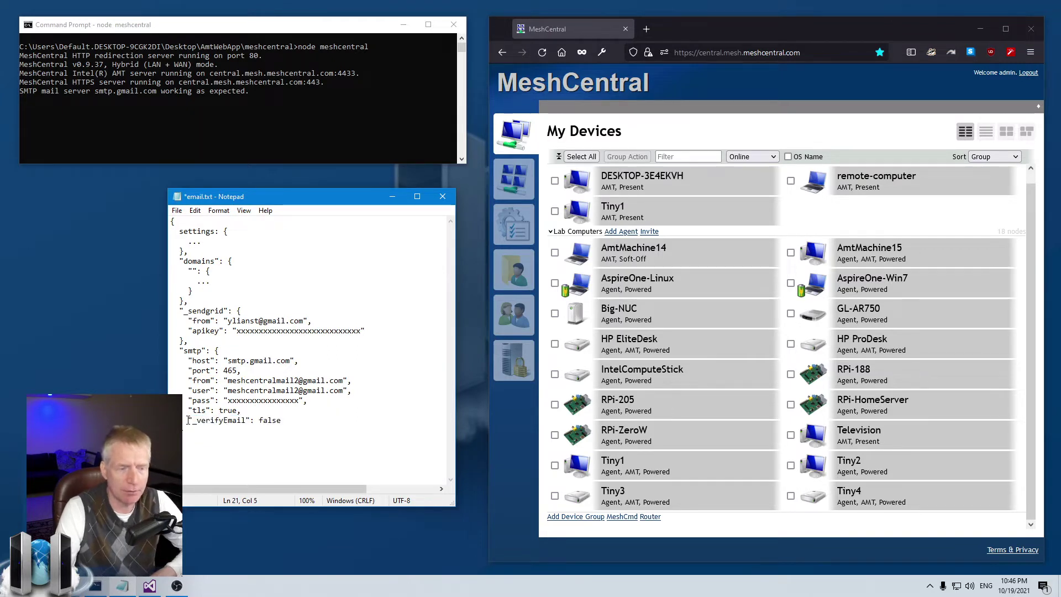
left_click_drag(189, 420, 282, 421)
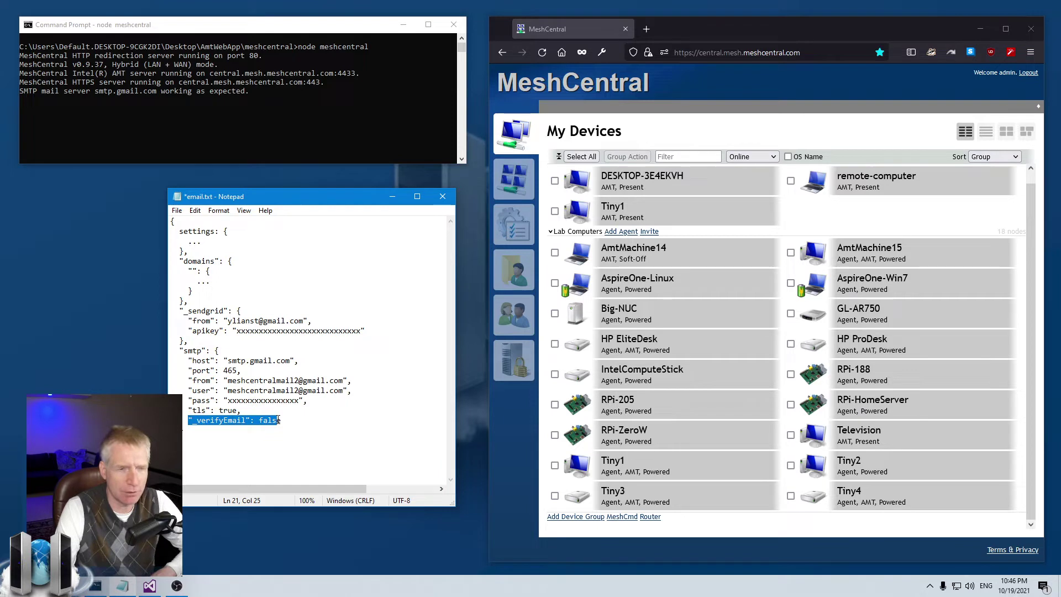
left_click(307, 418)
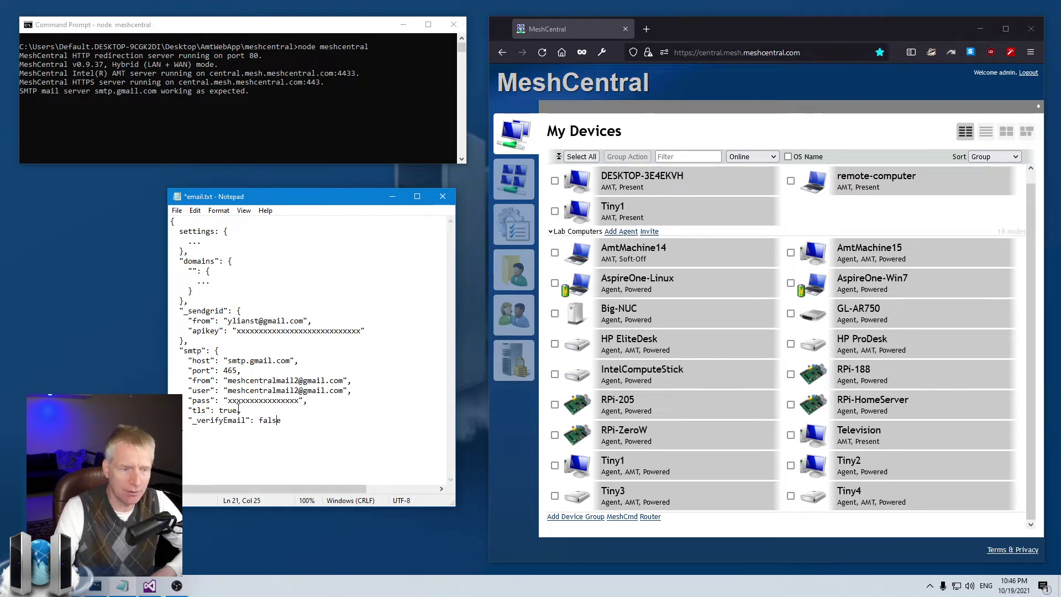
Step: Stop the MeshCentral server with Ctrl+C, clear the console with cls, and rerun node meshcentral
left_click(392, 196)
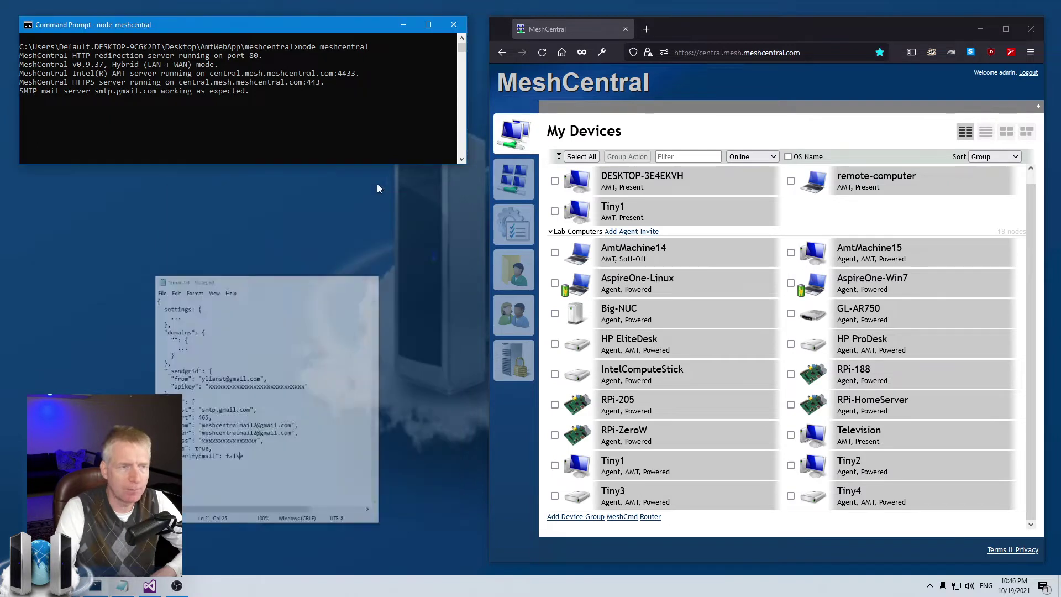
key("ctrl+c")
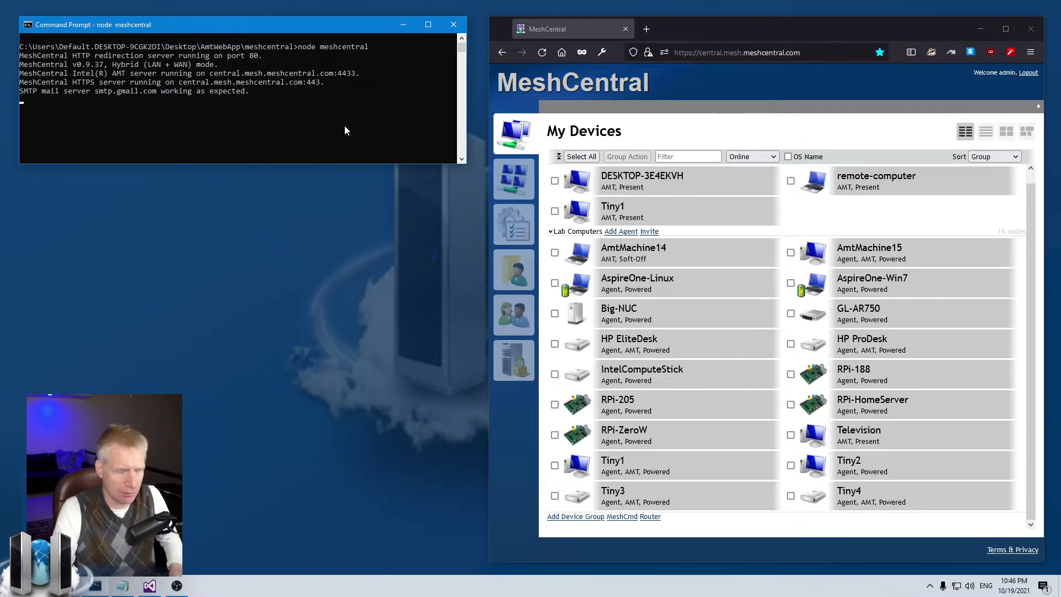
type("cls")
key("Return")
key("Up")
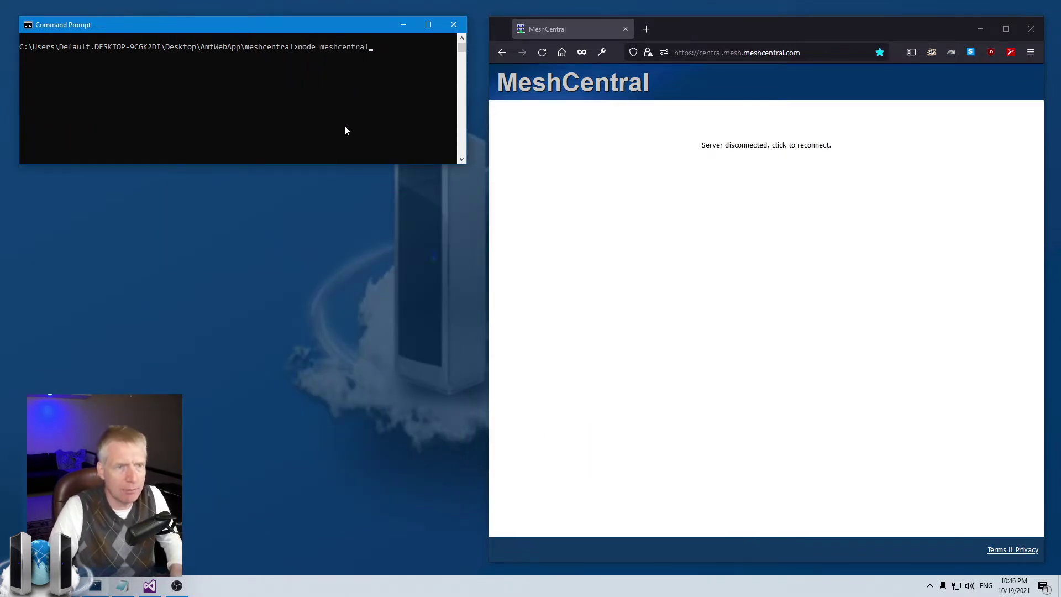
key("Return")
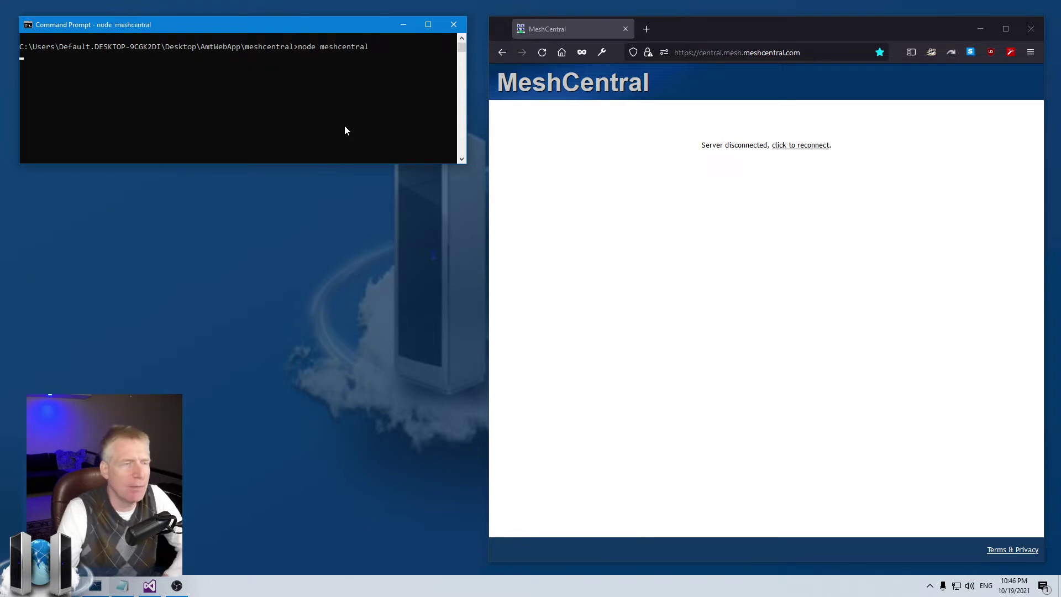
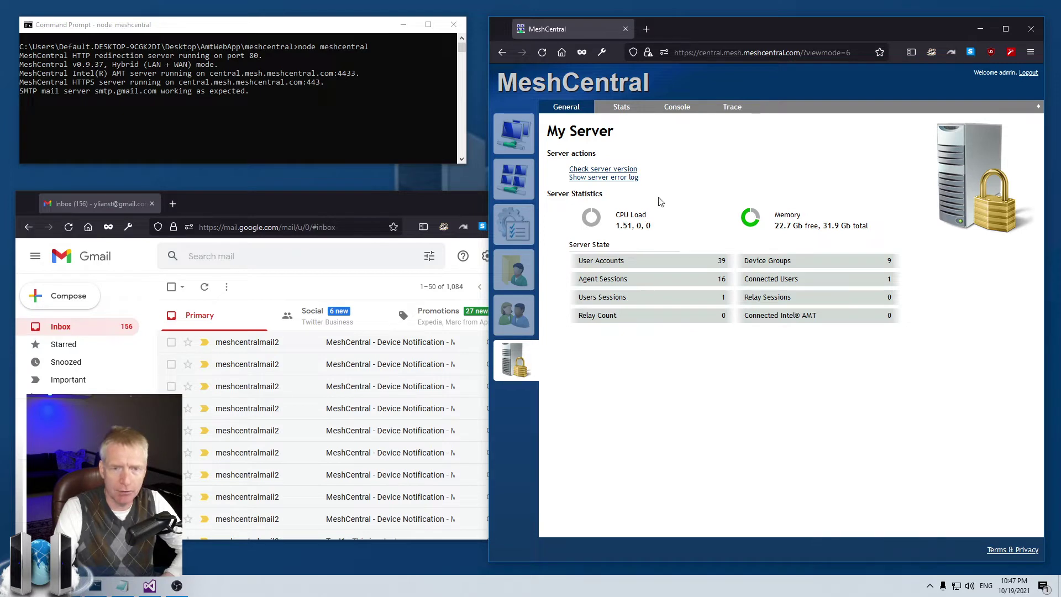
Step: Run help in the server console and look up the email command's usage
left_click(679, 110)
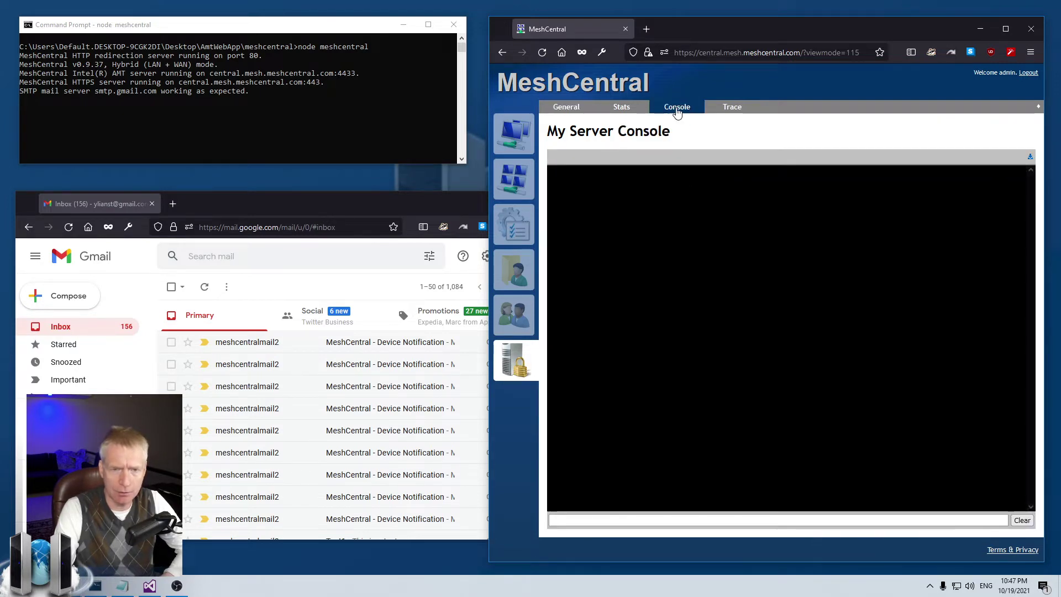
type("help")
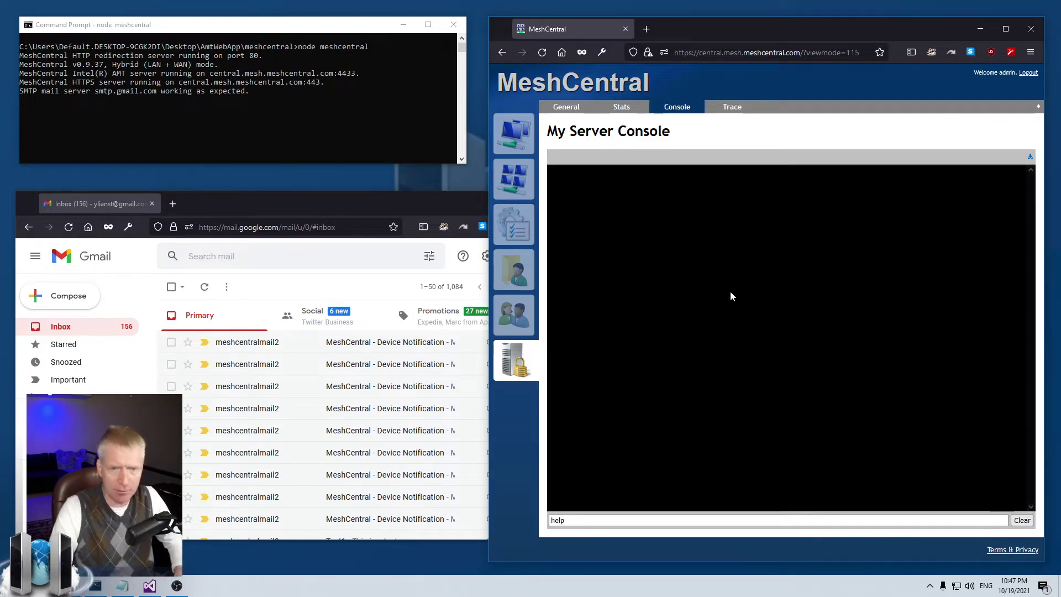
key("Return")
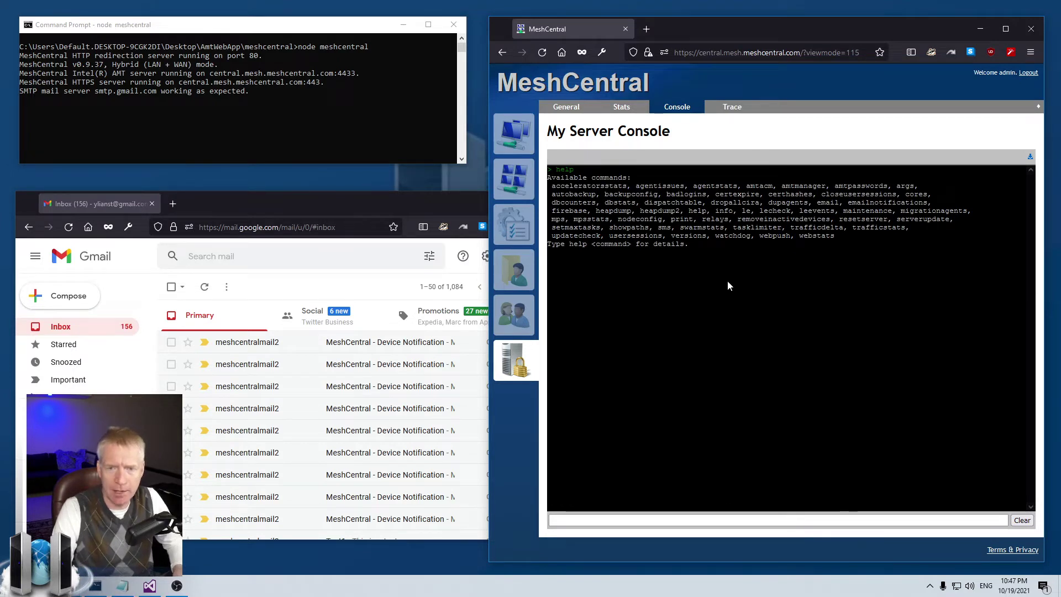
double_click(828, 203)
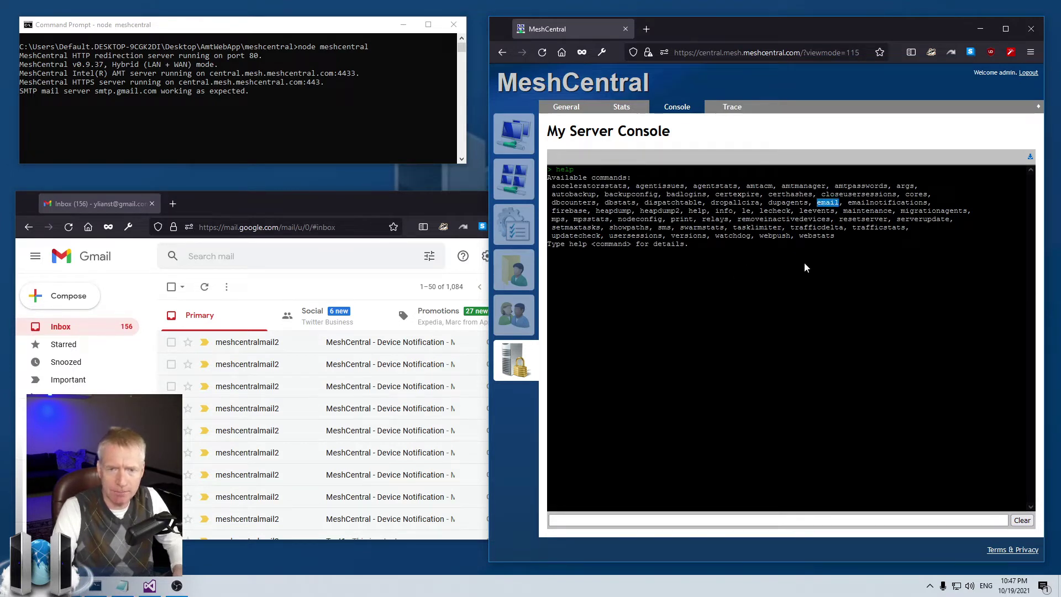
left_click(646, 516)
type("email")
key("Return")
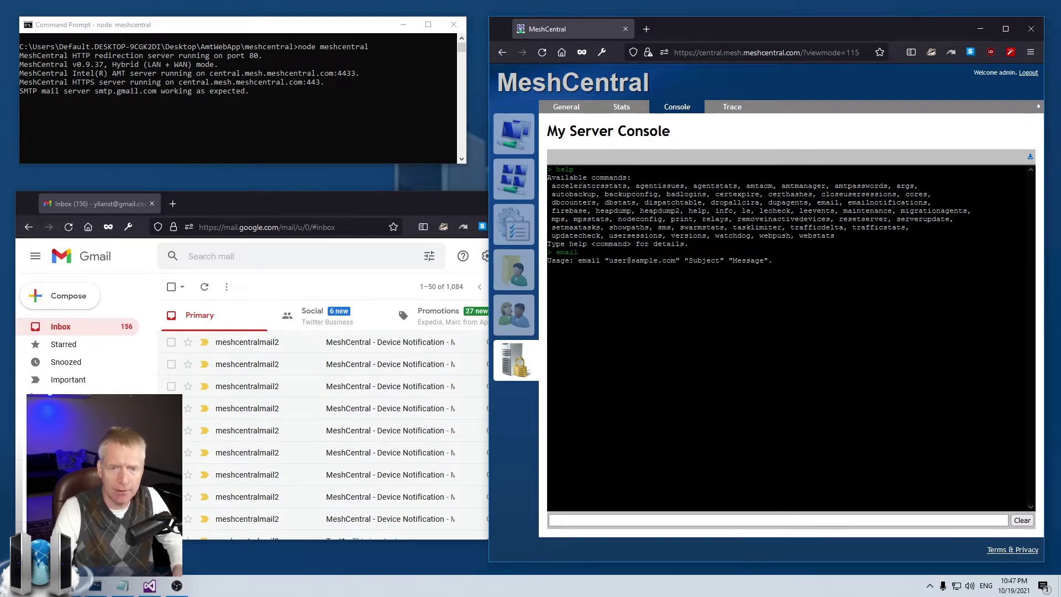
Step: Run email to the admin's address with subject 'Test 1' and body 'This is a test #1'
type("ema")
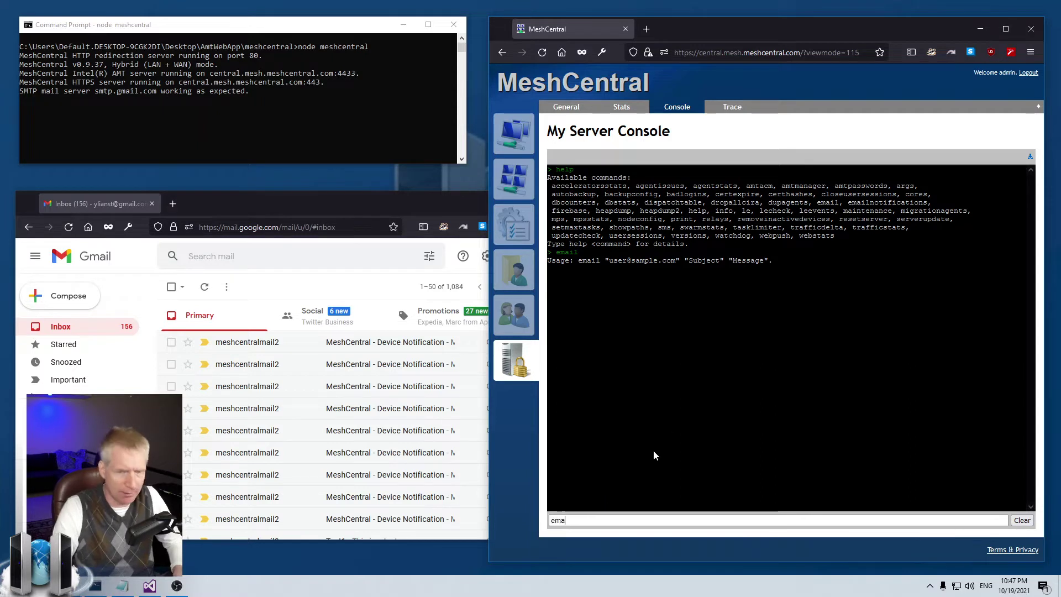
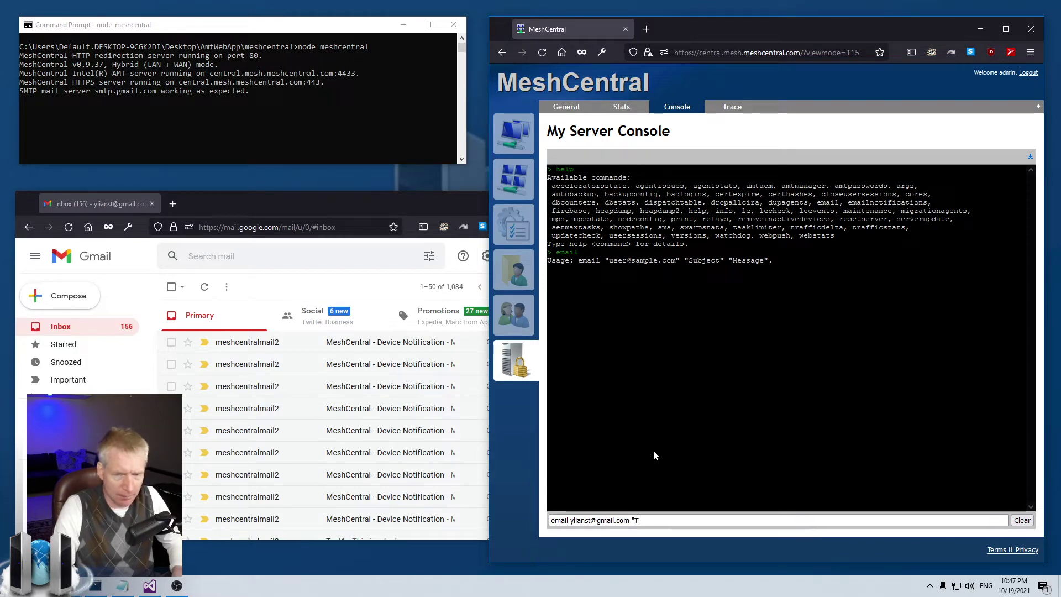
type("\"Title 1")
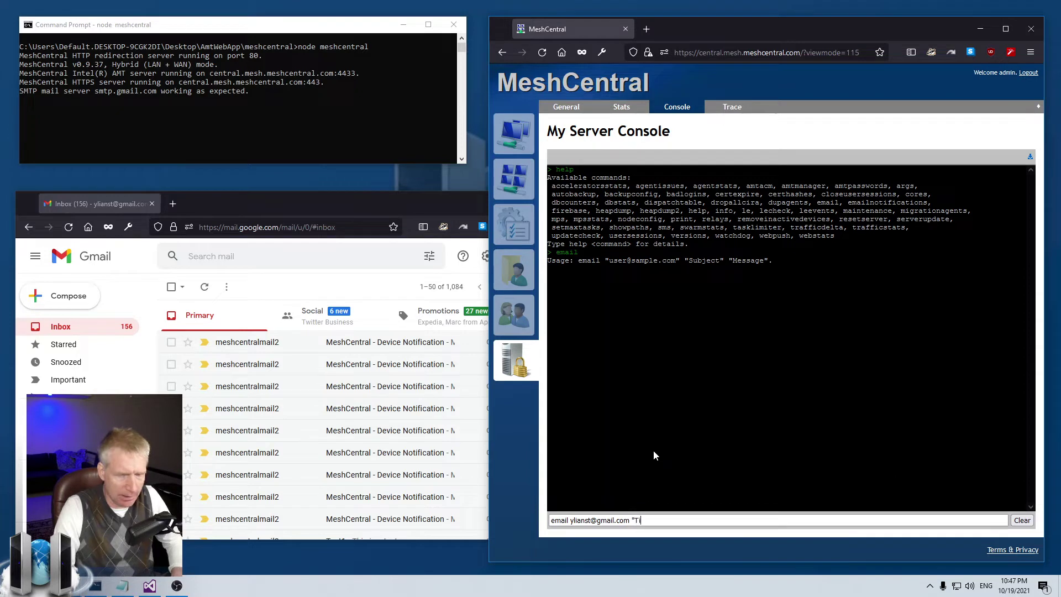
key("BackSpace")
key("BackSpace")
type("\"")
key("BackSpace")
key("BackSpace")
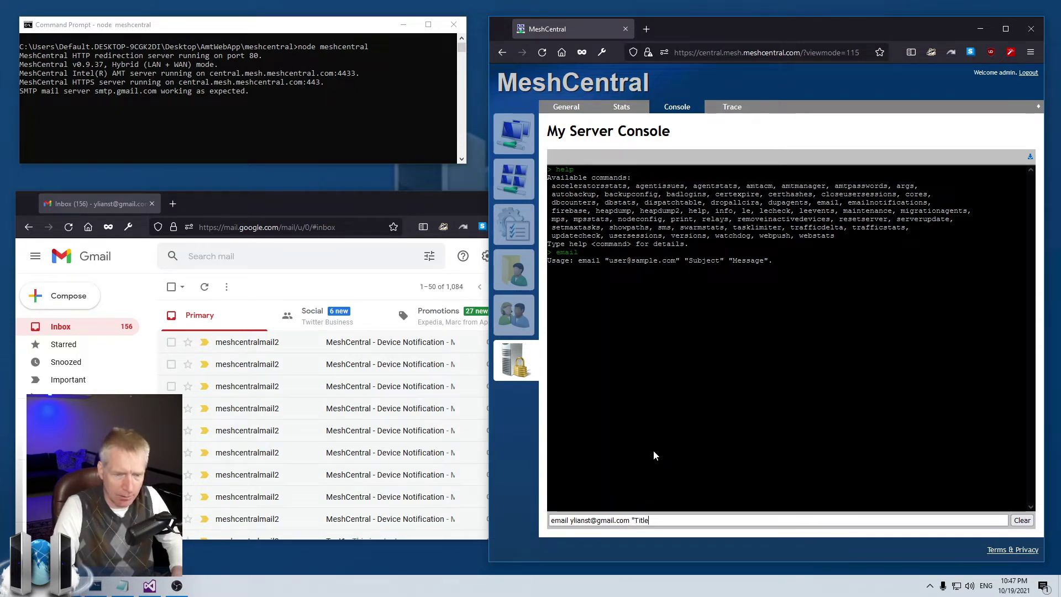
key("BackSpace")
key("BackSpace")
key("BackSpace")
key("BackSpace")
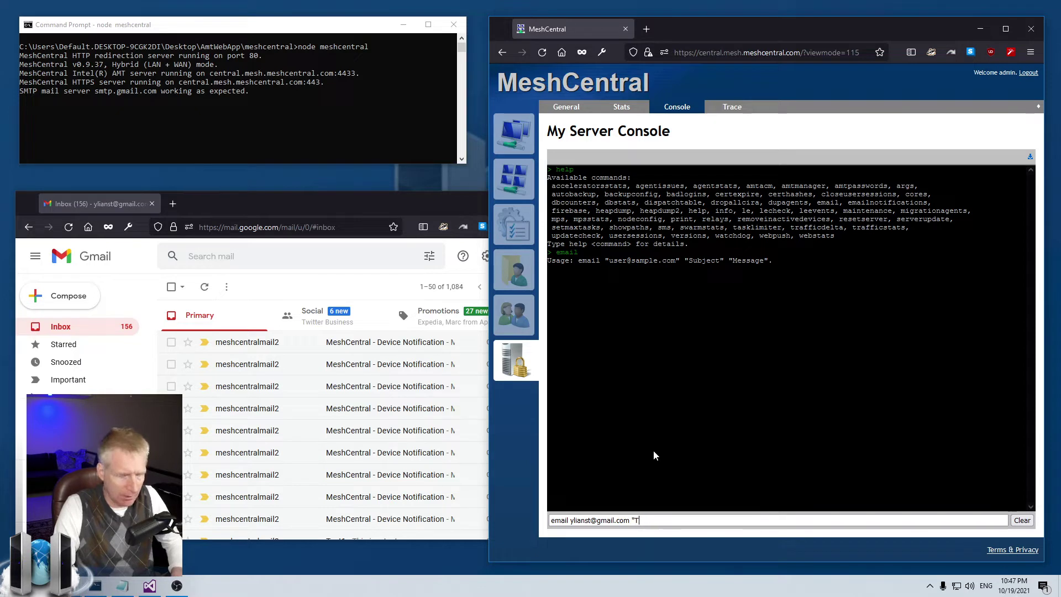
type("est 1\"")
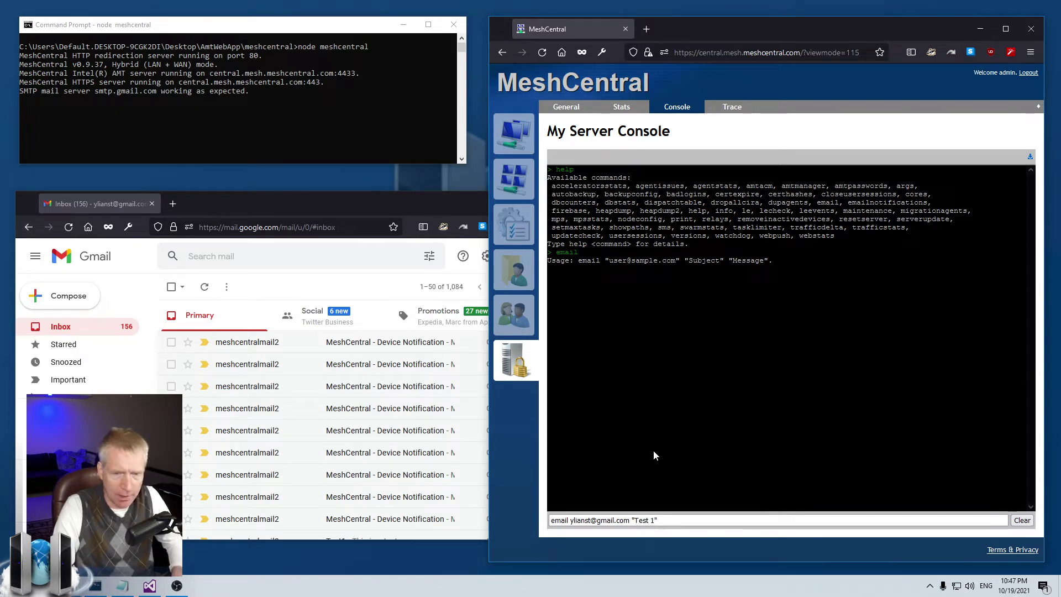
type(" \"This is a test #1\"")
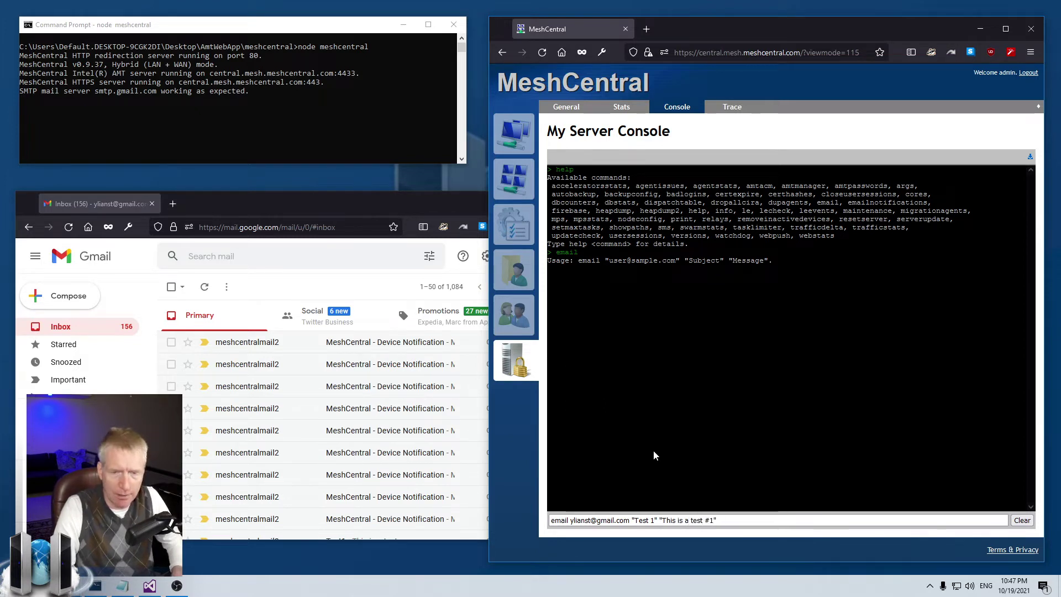
key("Return")
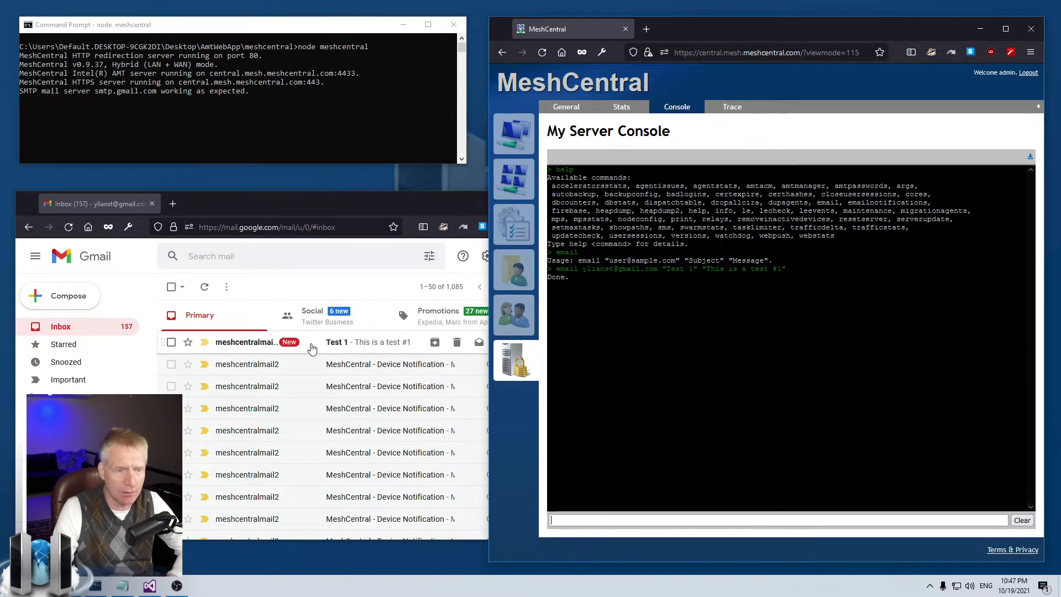
Step: Read the 'This is a test #1' body of the Test 1 message, then open MeshCentral's My Users list
left_click(331, 352)
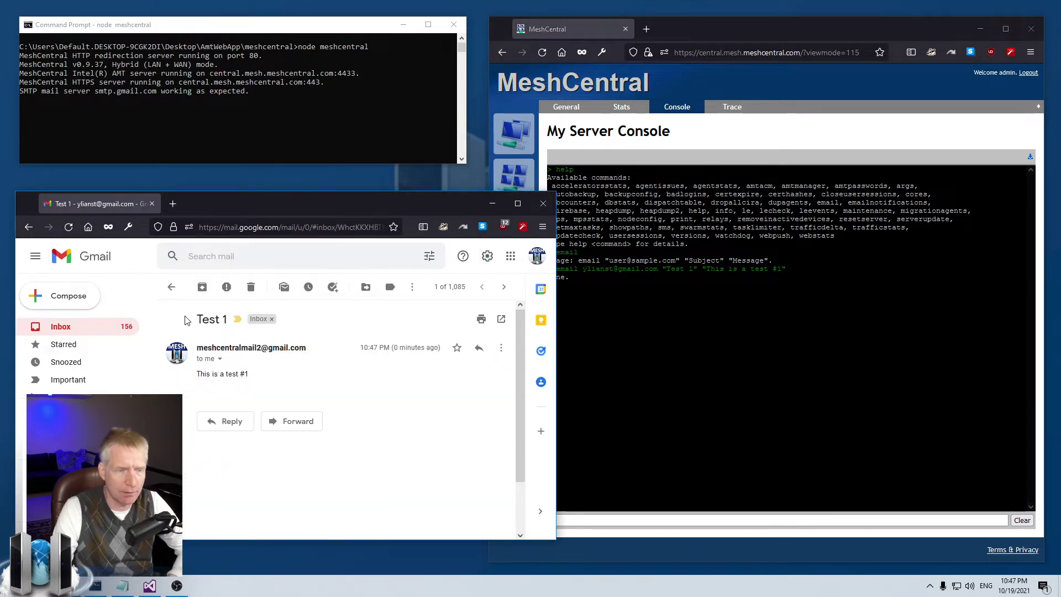
left_click_drag(199, 373, 255, 375)
left_click(266, 406)
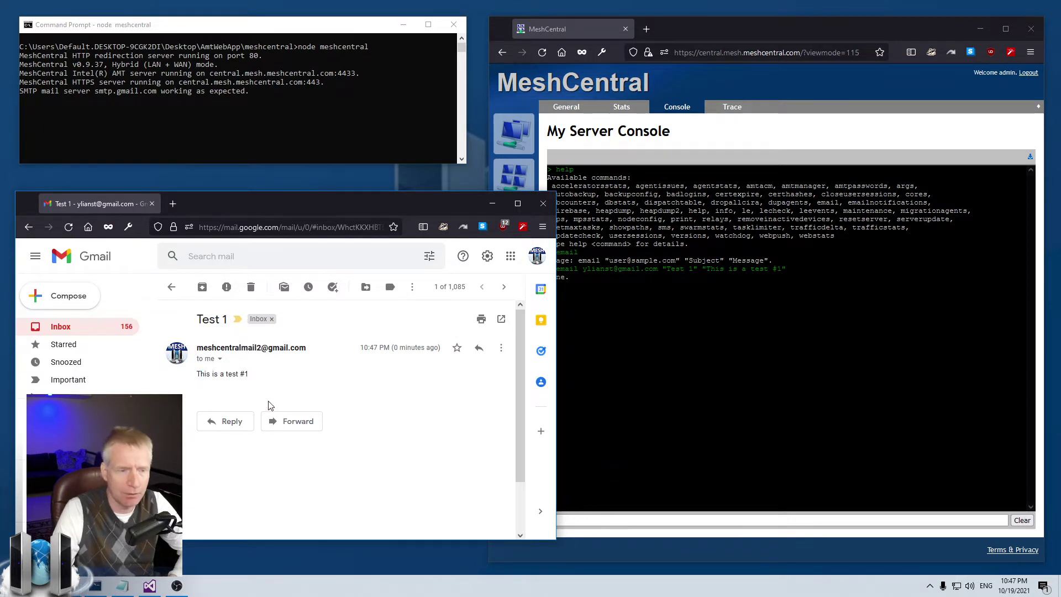
left_click(789, 340)
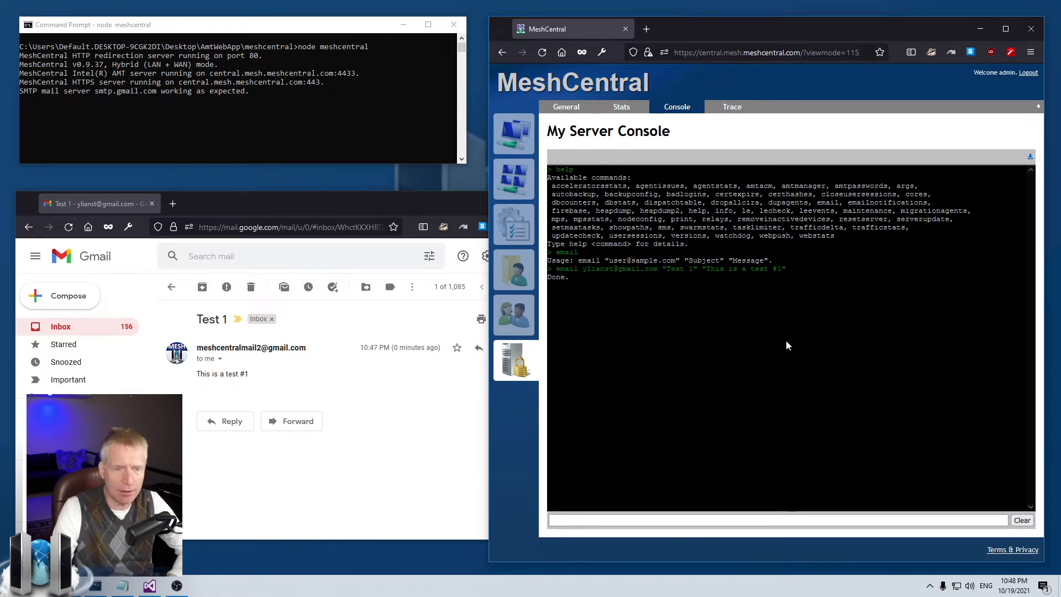
left_click(514, 314)
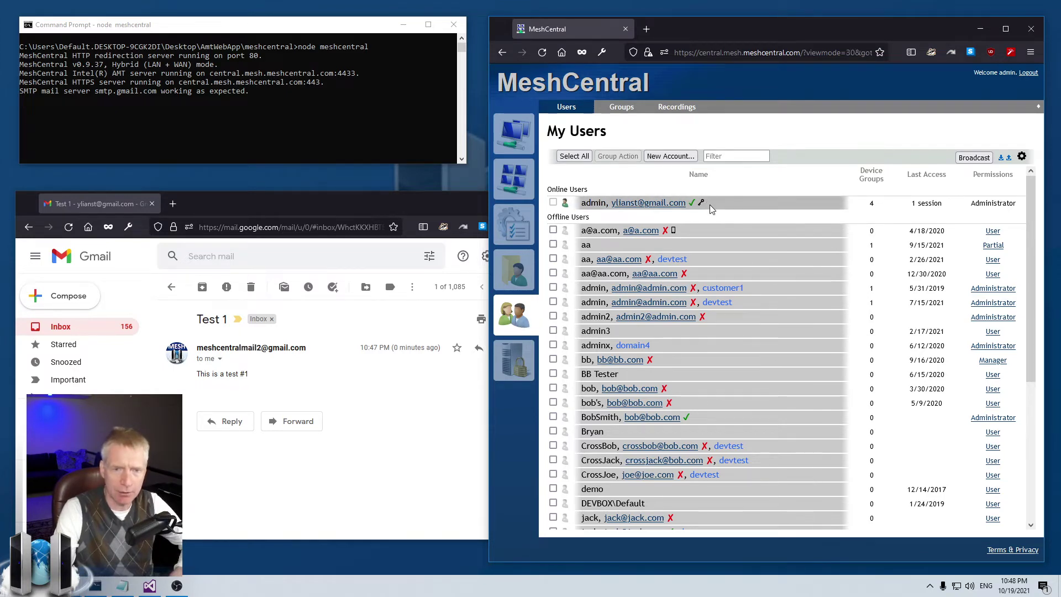
Step: From the admin user's page, send an email titled 'Test 2' with body 'This is a test #2'
left_click(712, 209)
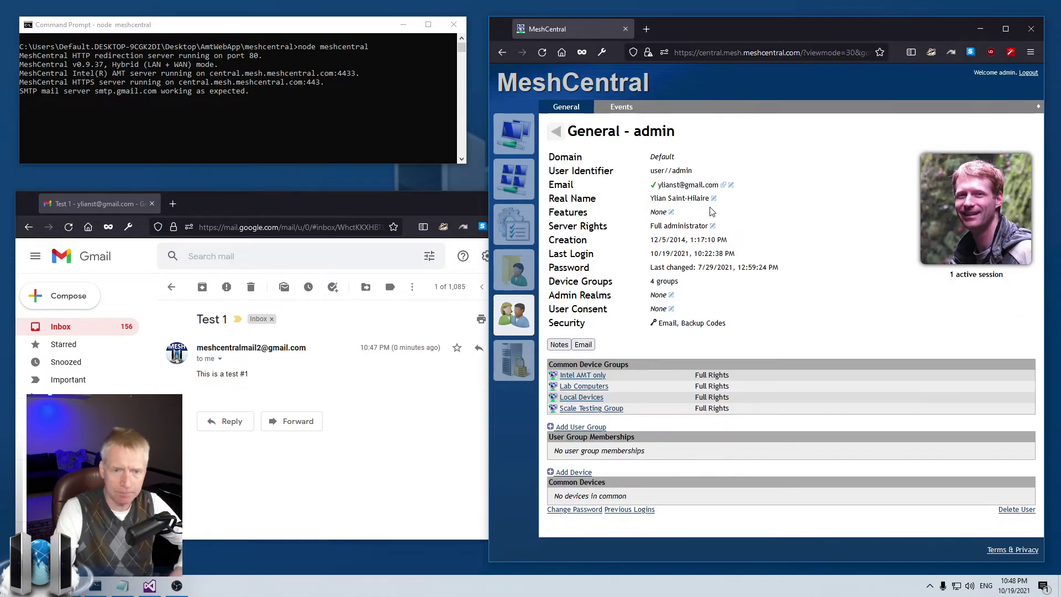
left_click(583, 345)
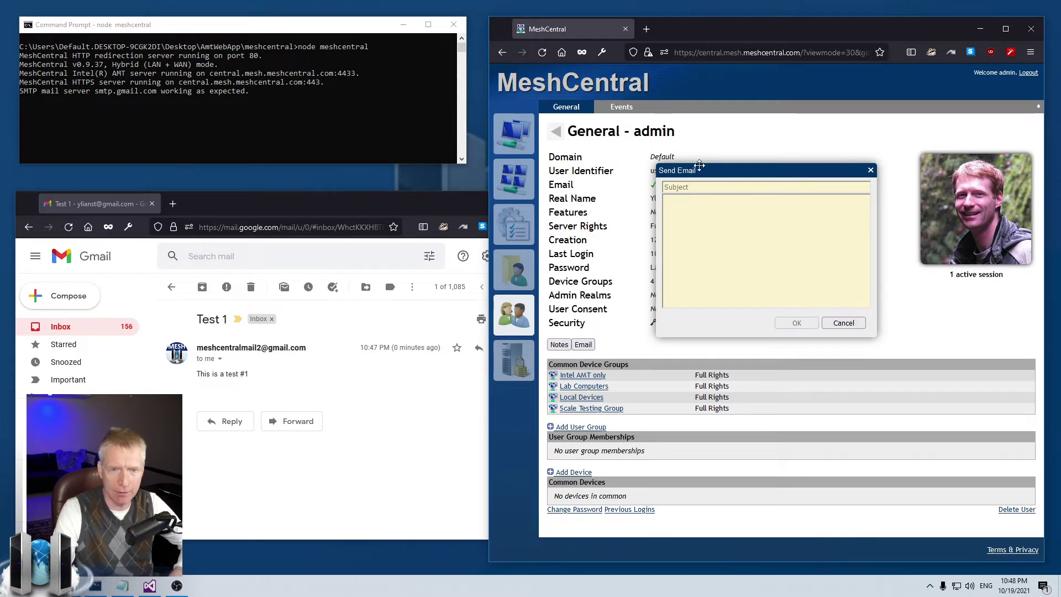
left_click(844, 323)
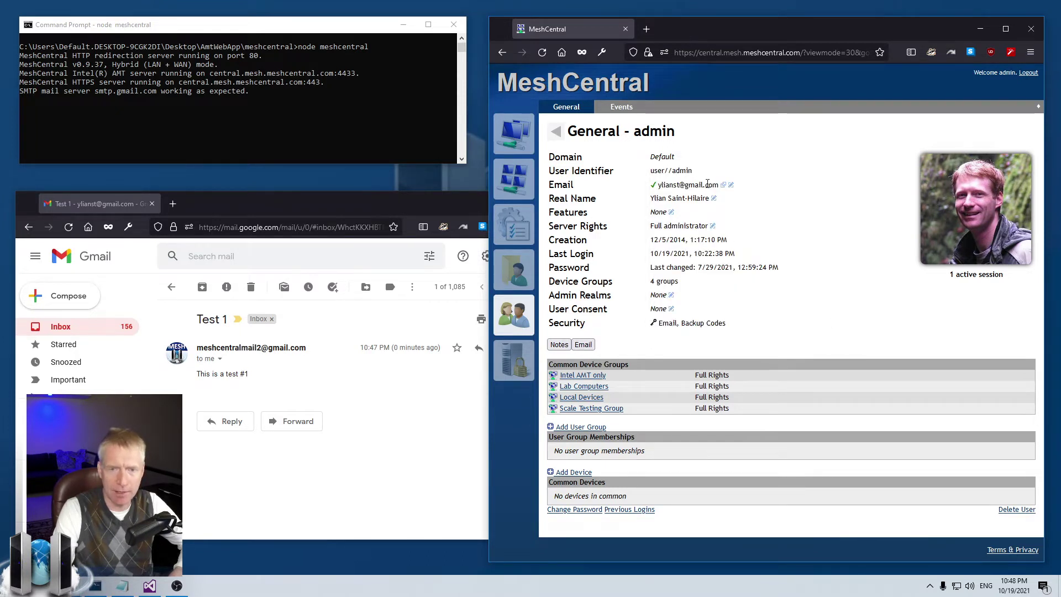
left_click(583, 345)
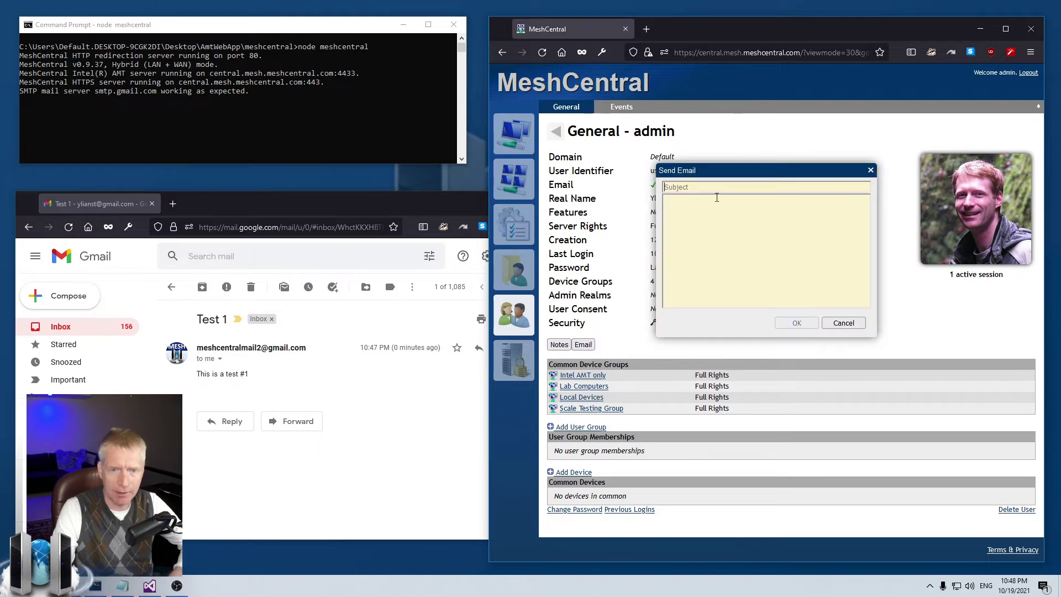
type("Test")
type("Thi")
type("s is a test #2")
left_click(172, 287)
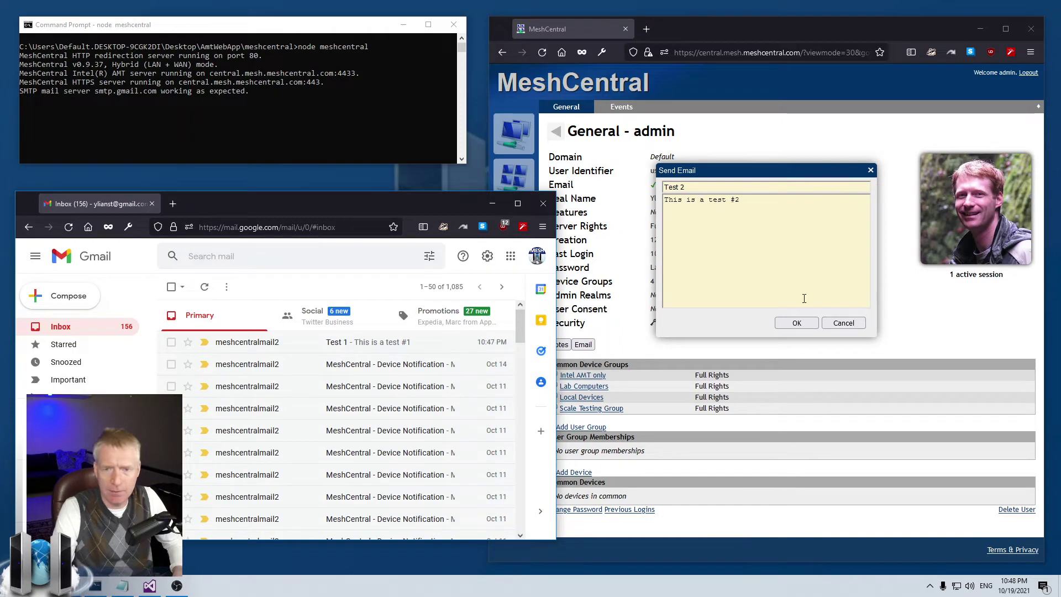
left_click(797, 323)
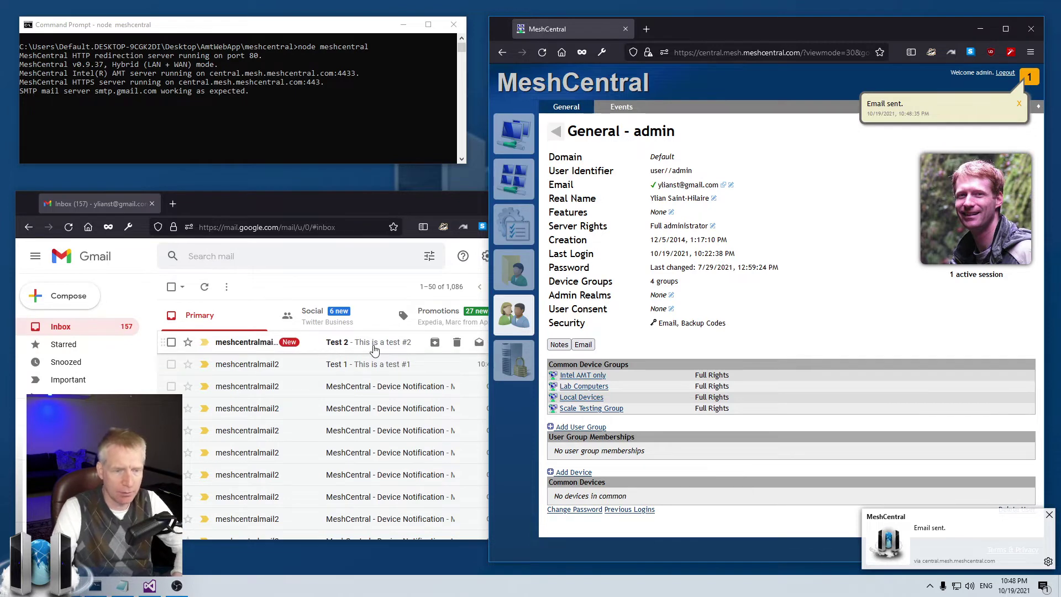
Step: Check the Test 2 message in Gmail and dismiss MeshCentral's Email sent notification
left_click(375, 350)
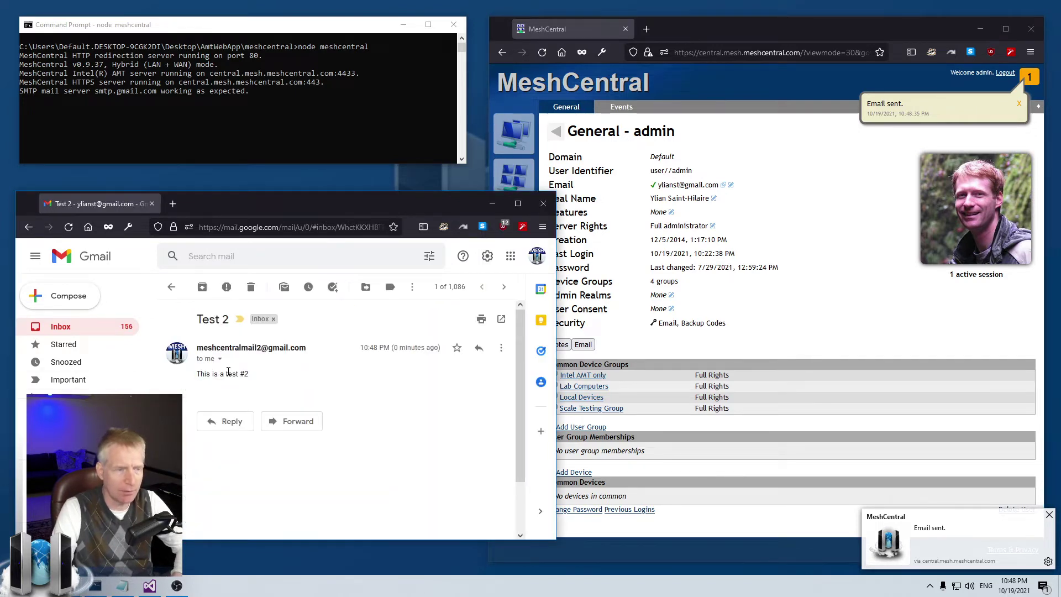
left_click(172, 287)
left_click(837, 229)
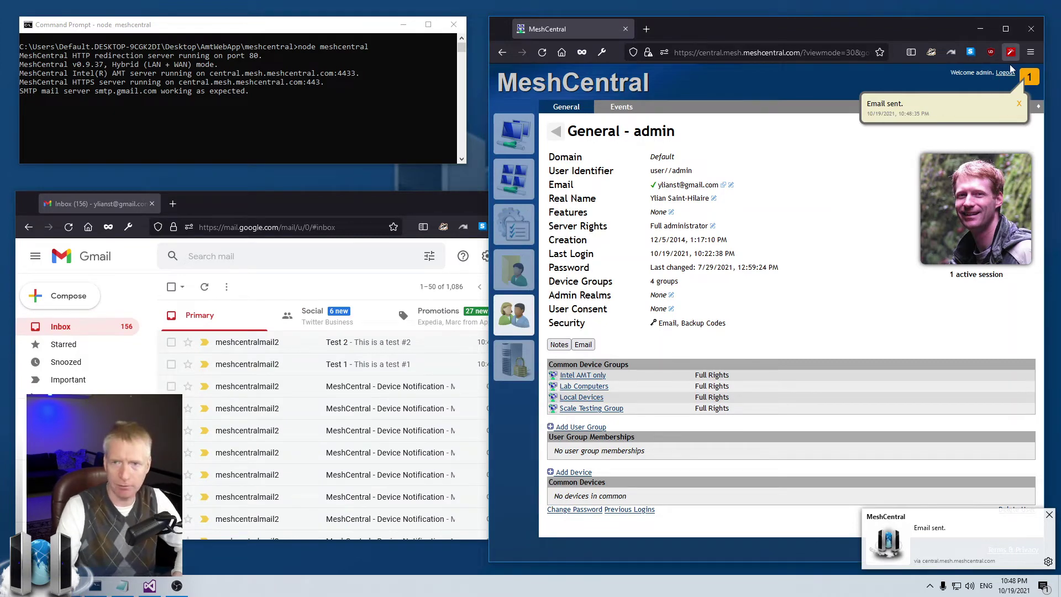
left_click(1017, 106)
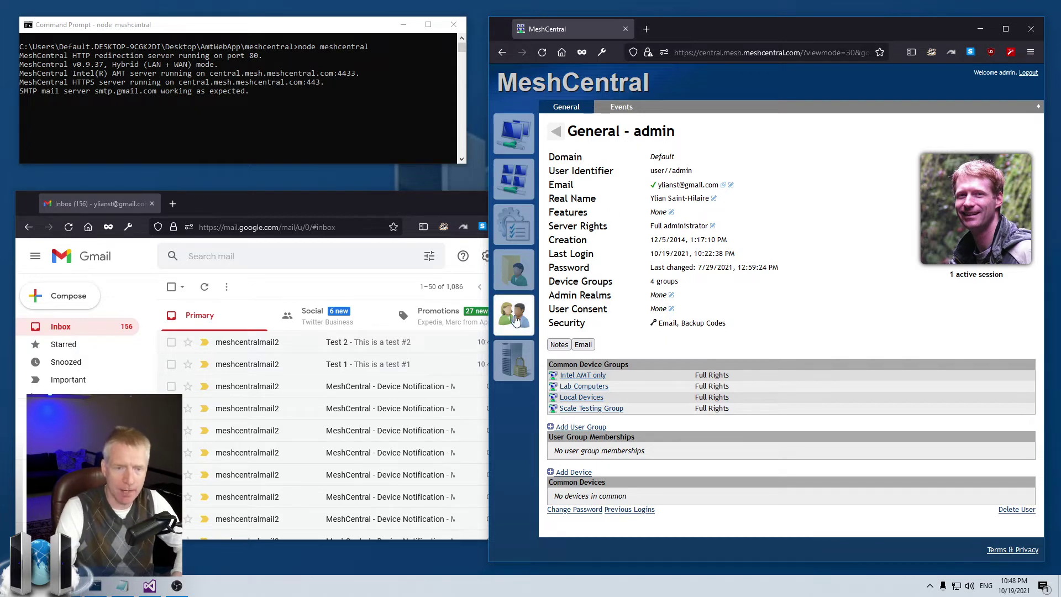
Step: Open and cancel the send-email form, then go to the My Account page
left_click(583, 345)
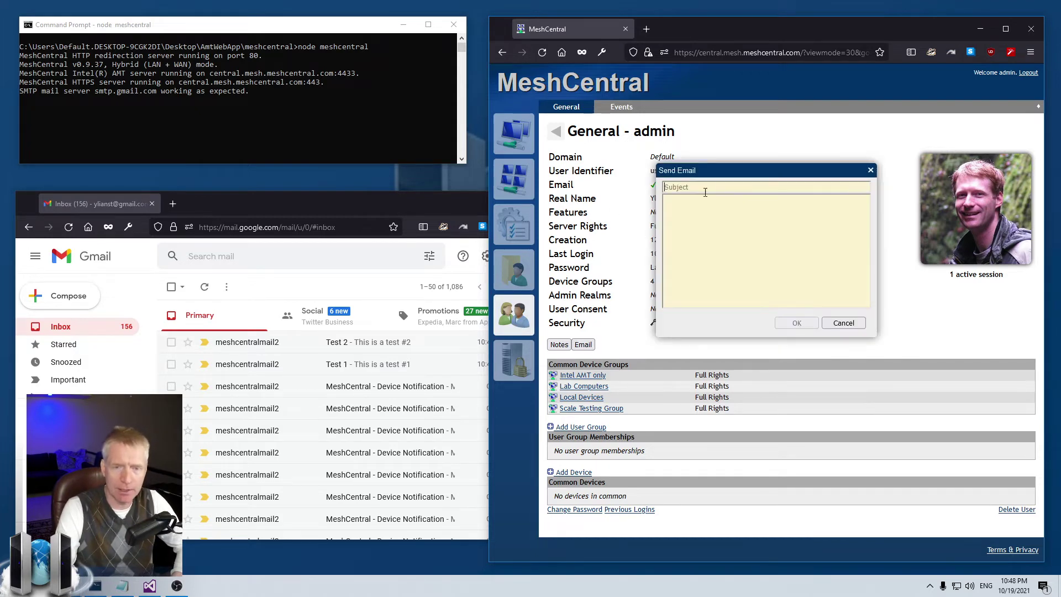
left_click(845, 323)
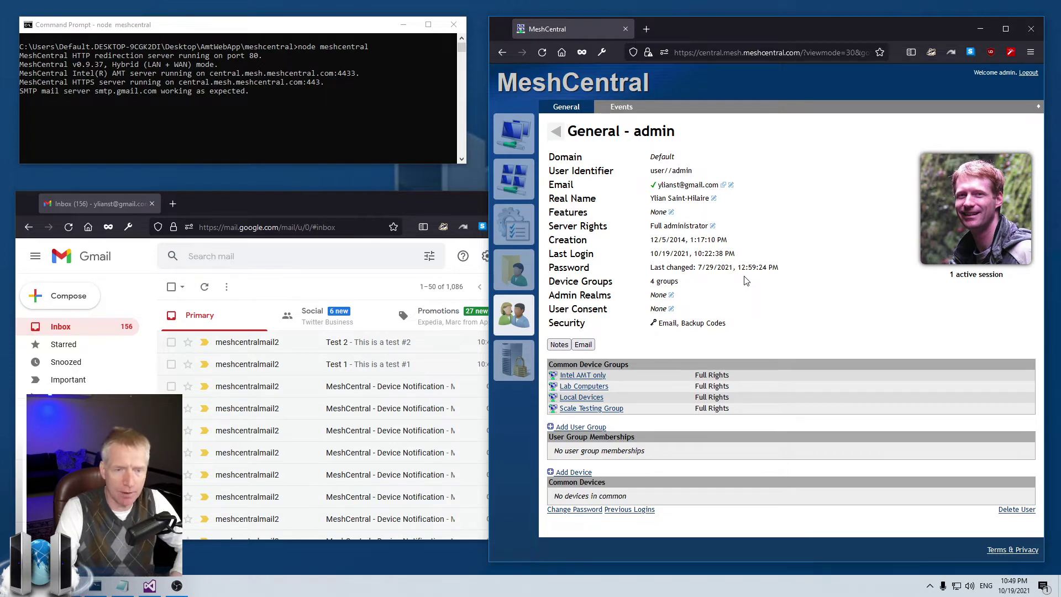
left_click(514, 180)
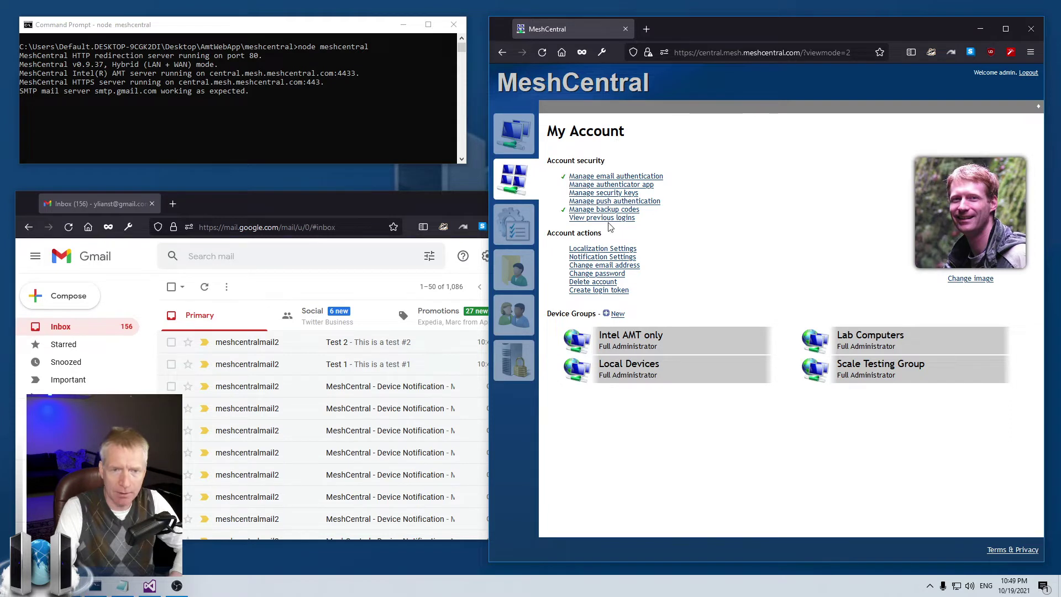
Step: Change the account e-mail address, adding an extra 2, then remove it to restore the original
left_click(593, 266)
left_click(813, 202)
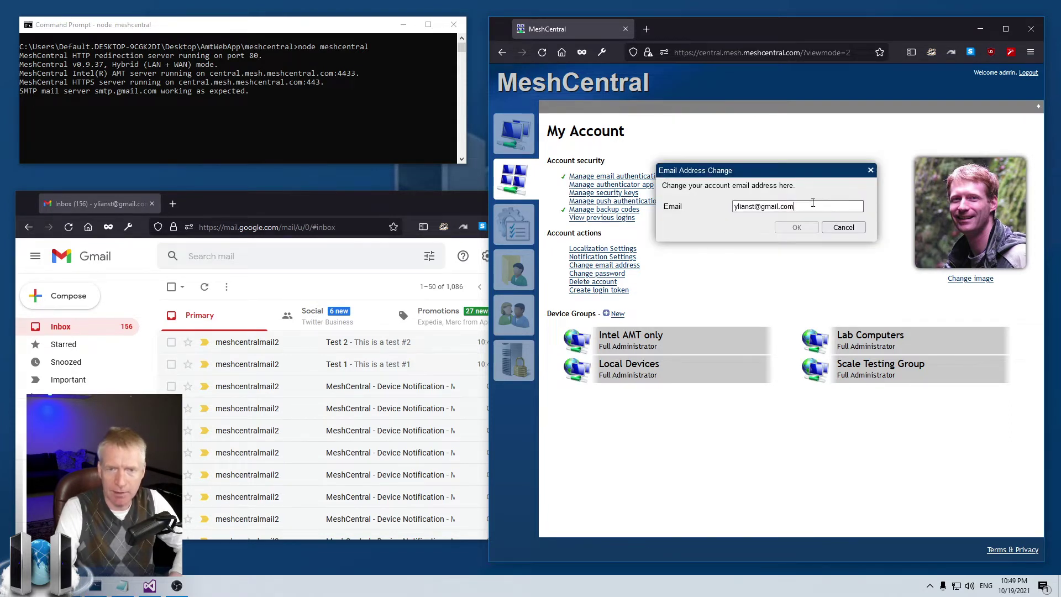
left_click_drag(823, 206, 719, 207)
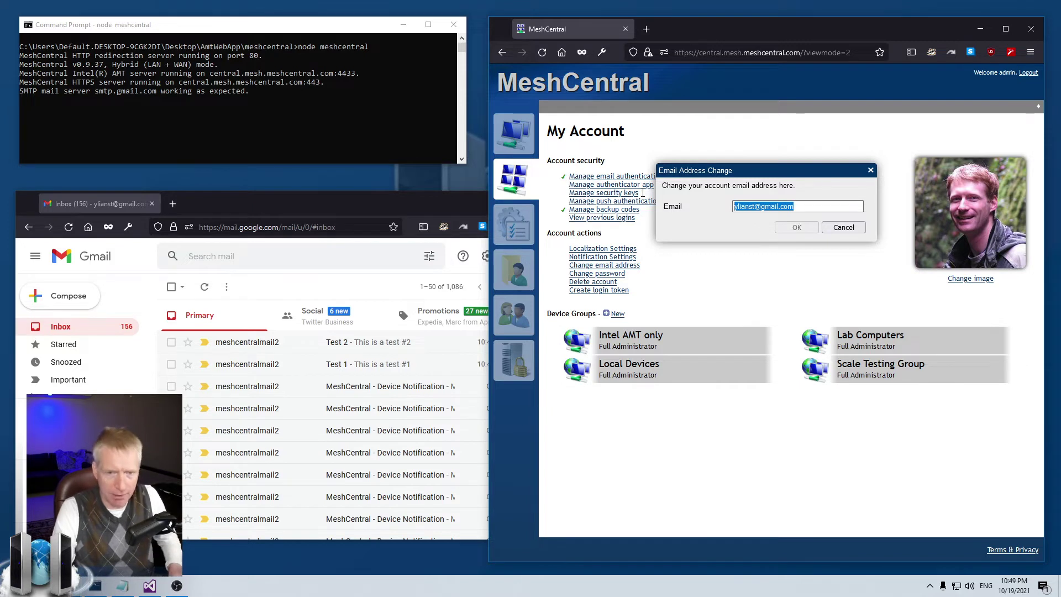
key("BackSpace")
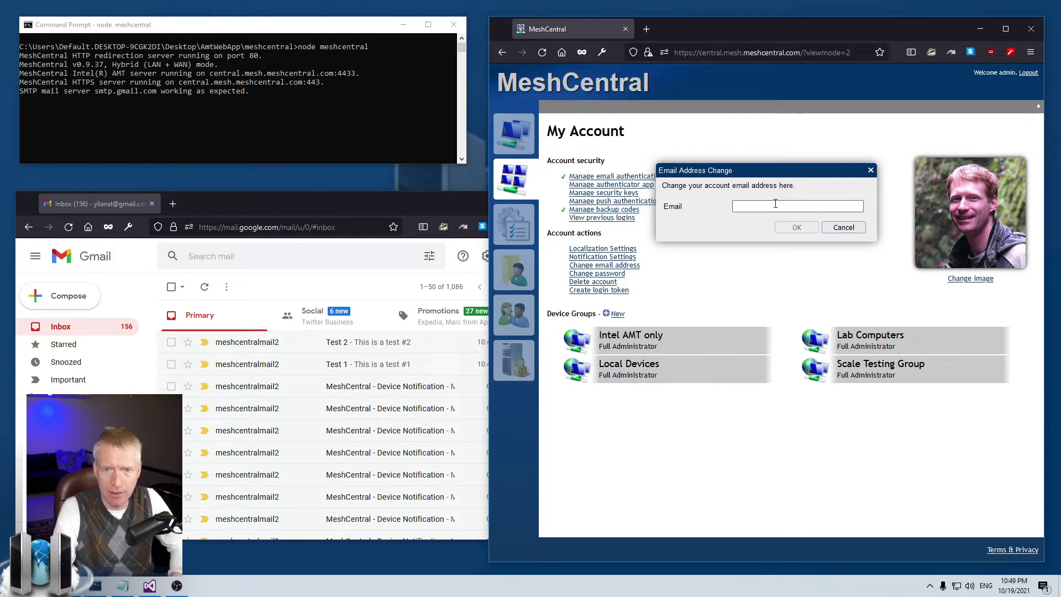
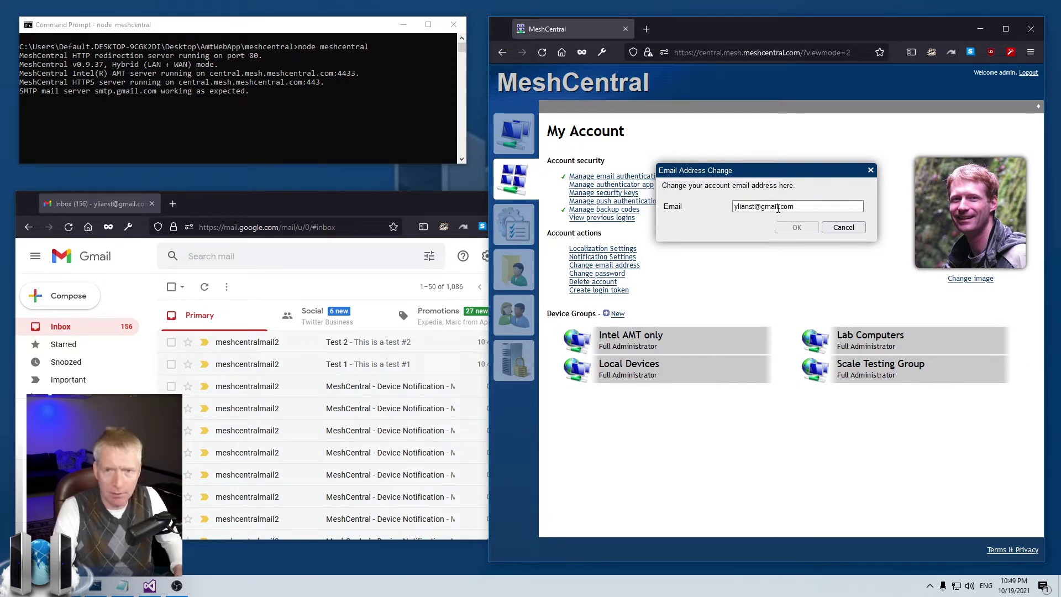
left_click(780, 207)
type("2")
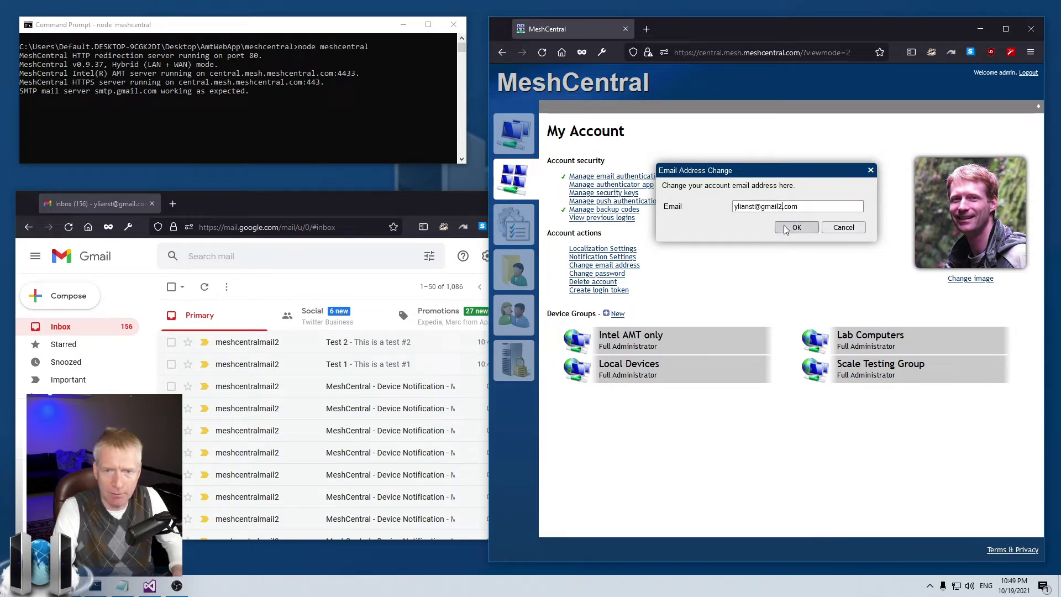
left_click(786, 231)
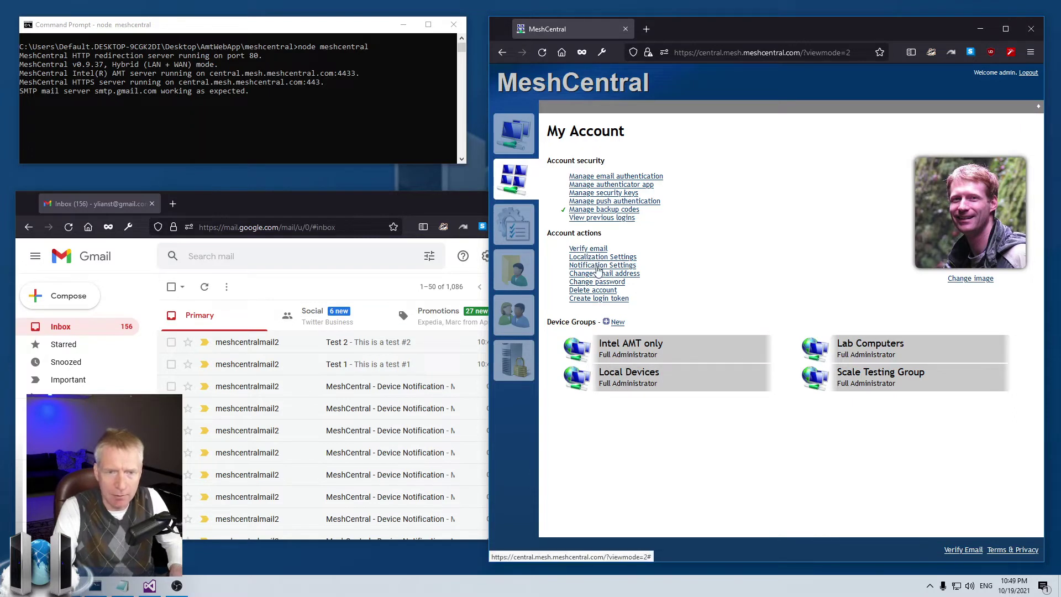
left_click(604, 274)
left_click(783, 206)
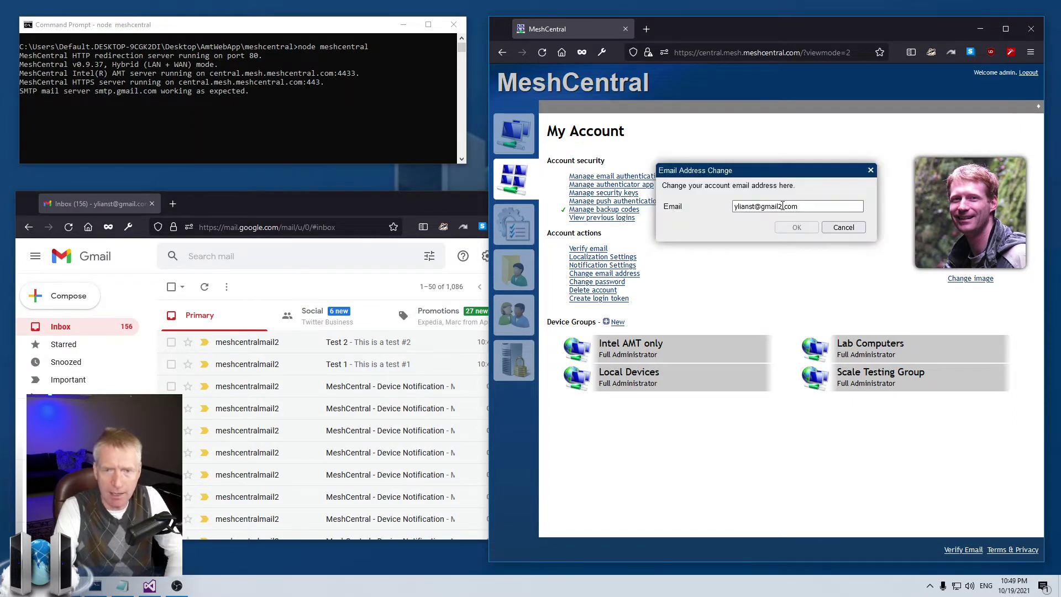
key("BackSpace")
left_click(796, 227)
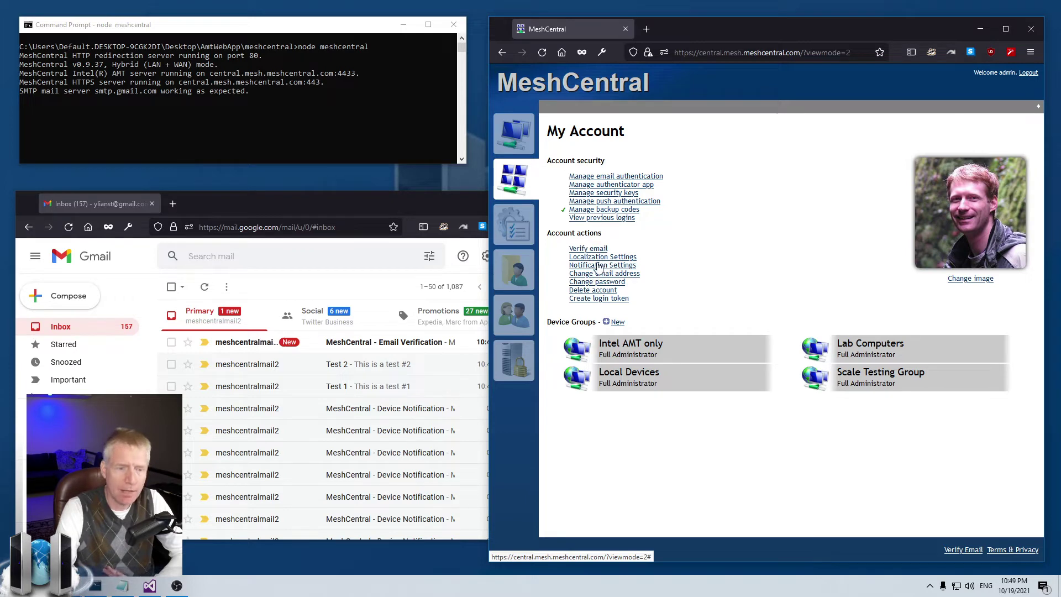
Step: Open the MeshCentral Email Verification message and try Verify email, cancelling both times
left_click(404, 345)
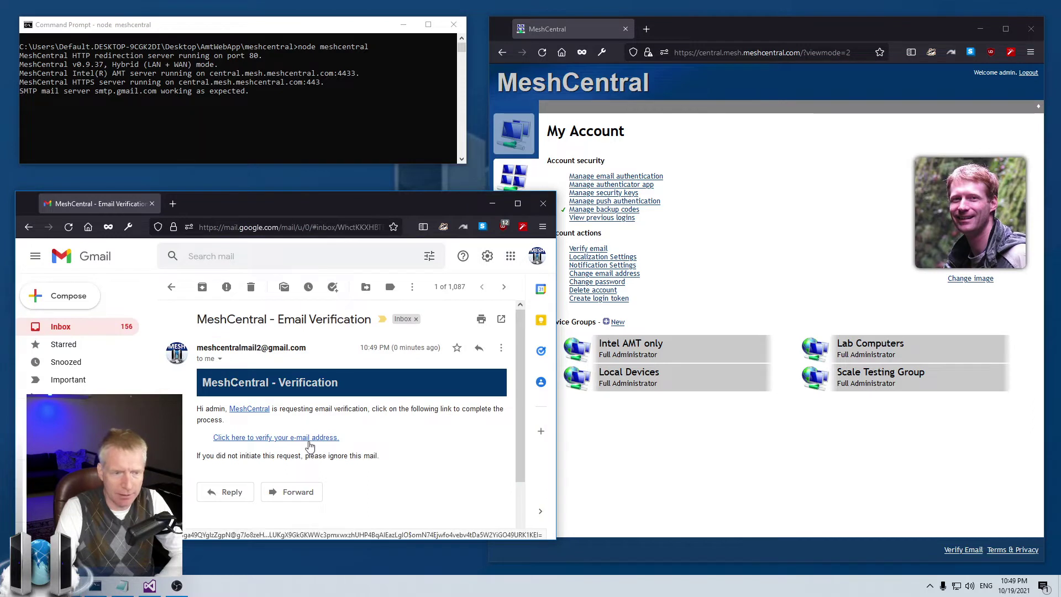
left_click(749, 270)
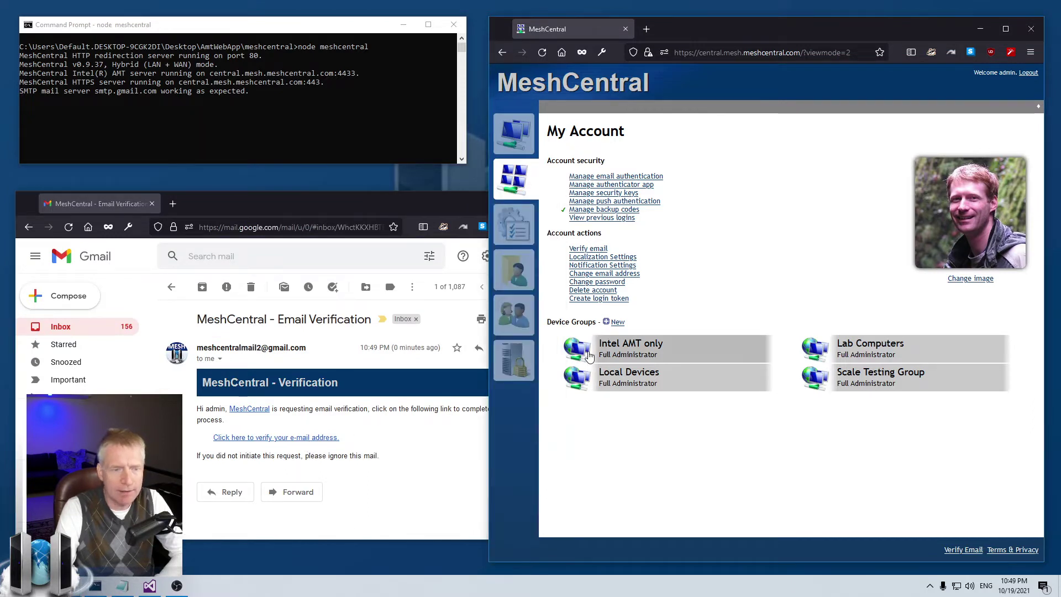
left_click(602, 253)
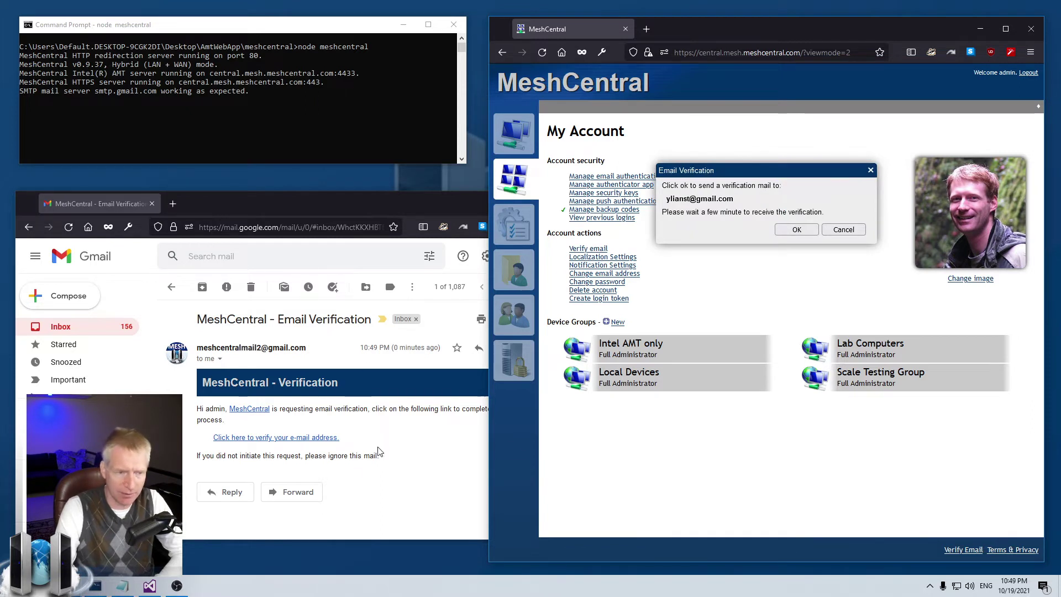
left_click(844, 230)
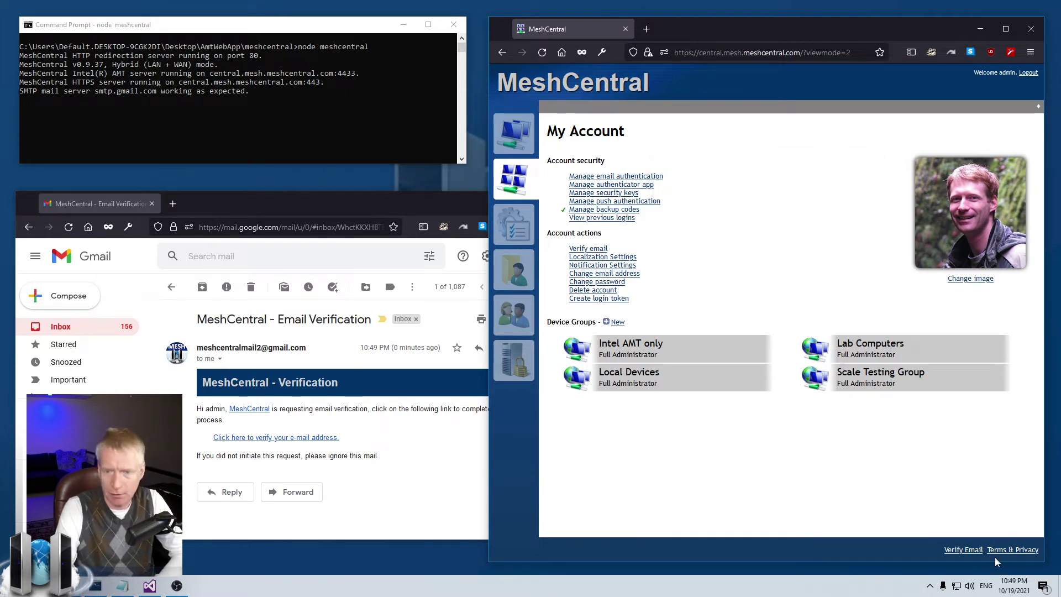
left_click(967, 551)
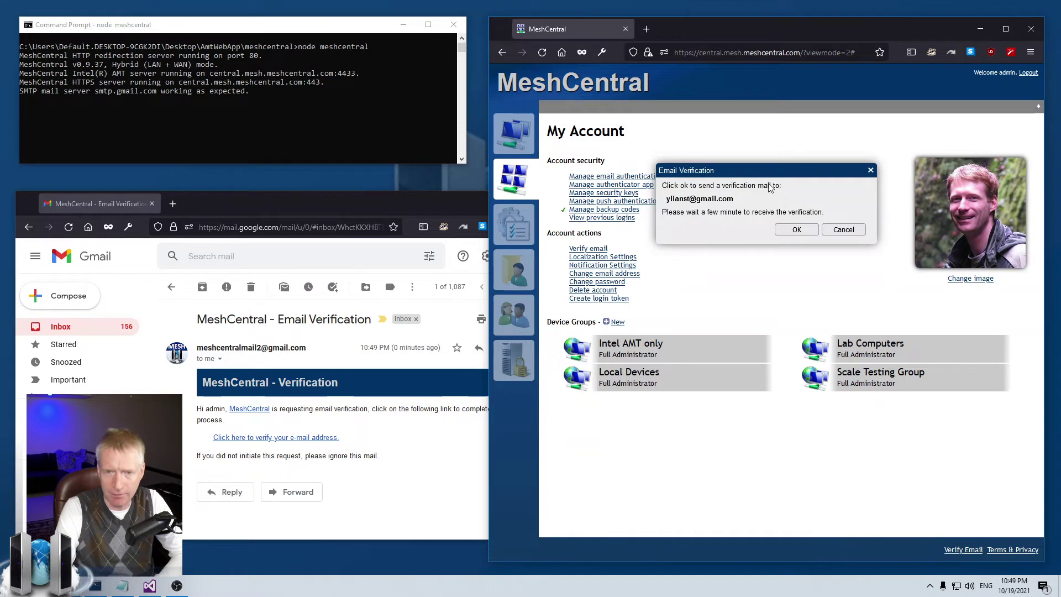
left_click(845, 230)
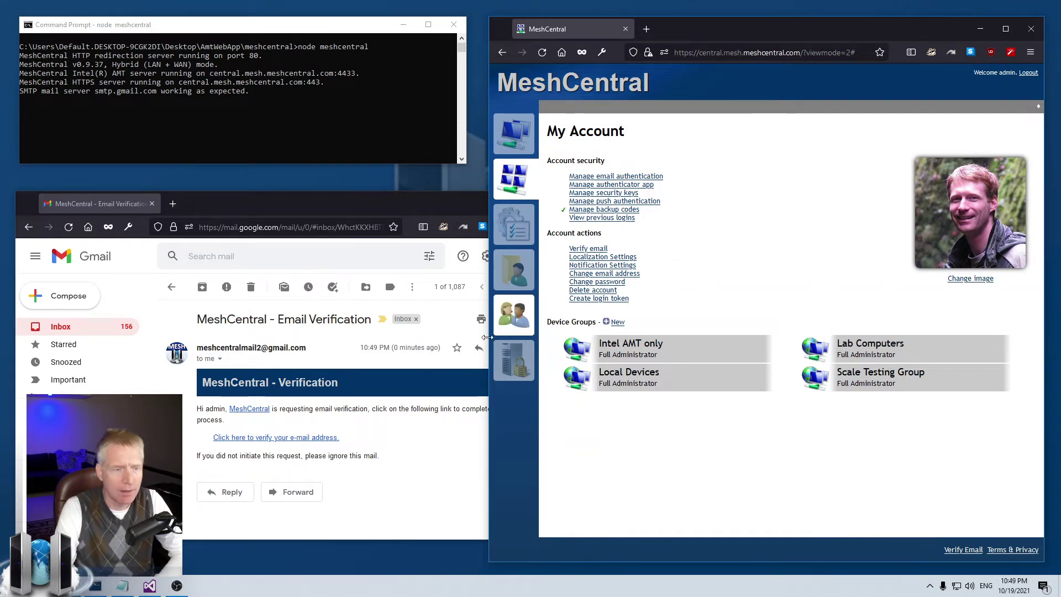
Step: Open the emailed verification link in a new tab and dismiss both email-verified notifications
left_click(249, 449)
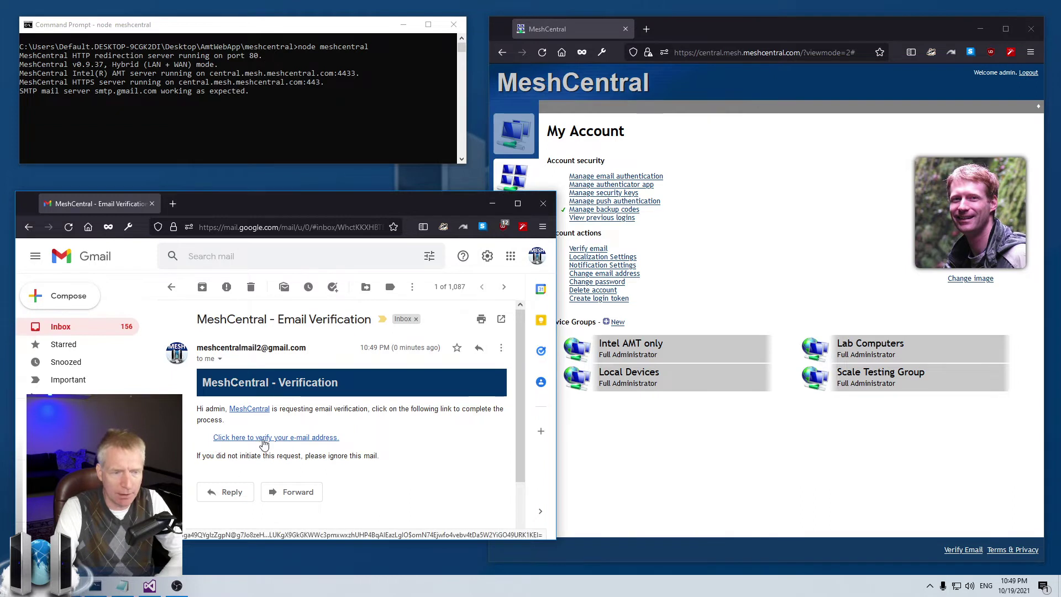
right_click(263, 439)
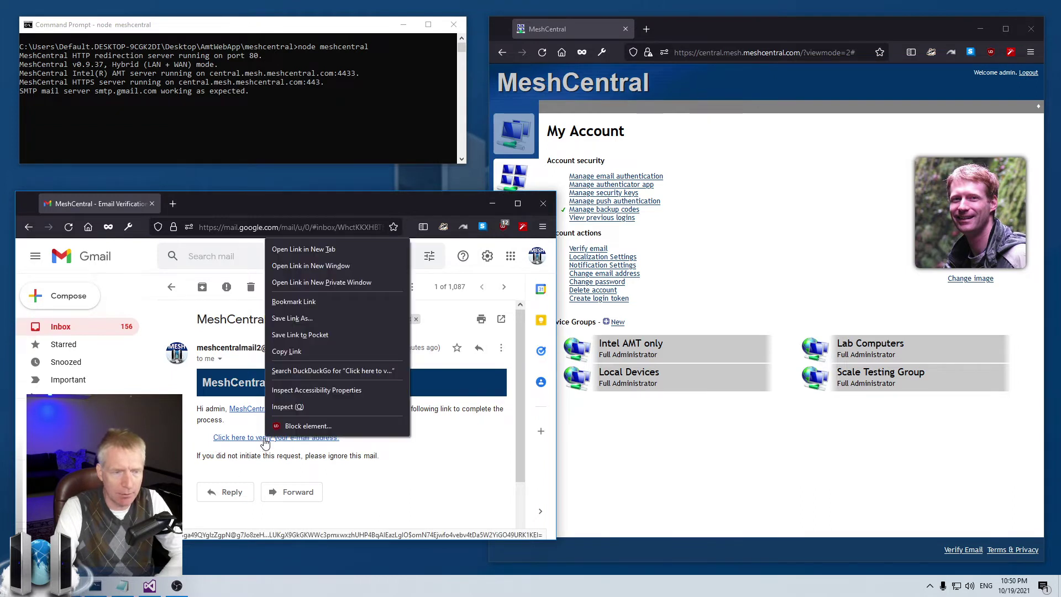
left_click(317, 252)
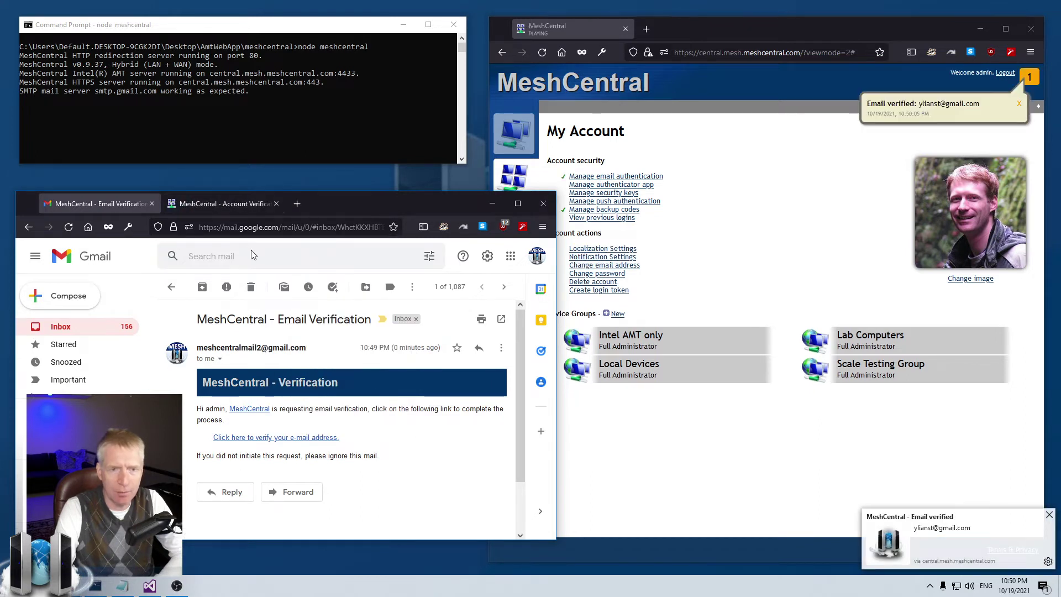
left_click(791, 196)
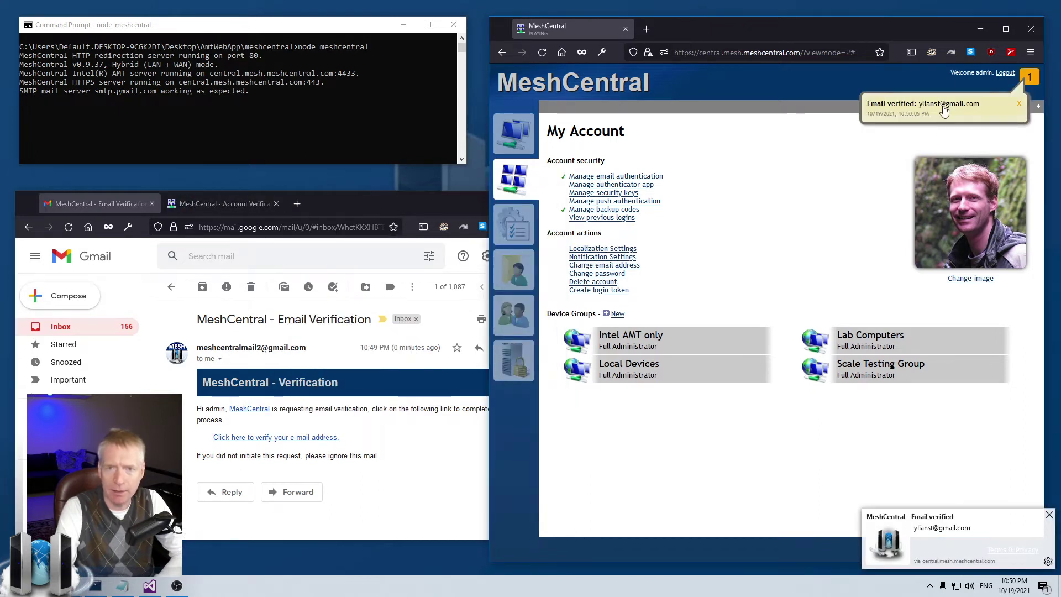
left_click(1049, 515)
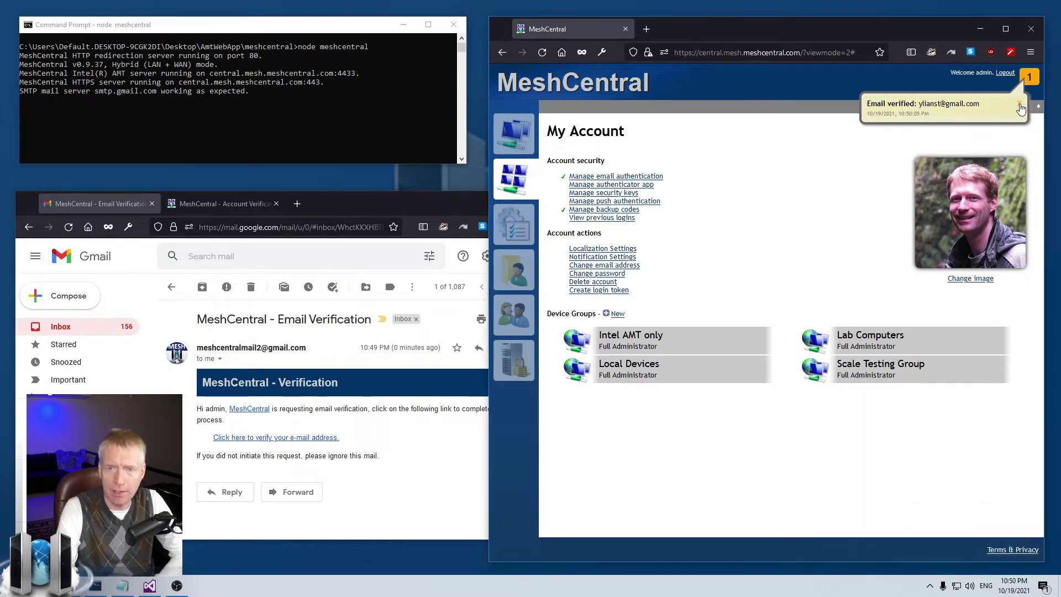
left_click(1019, 104)
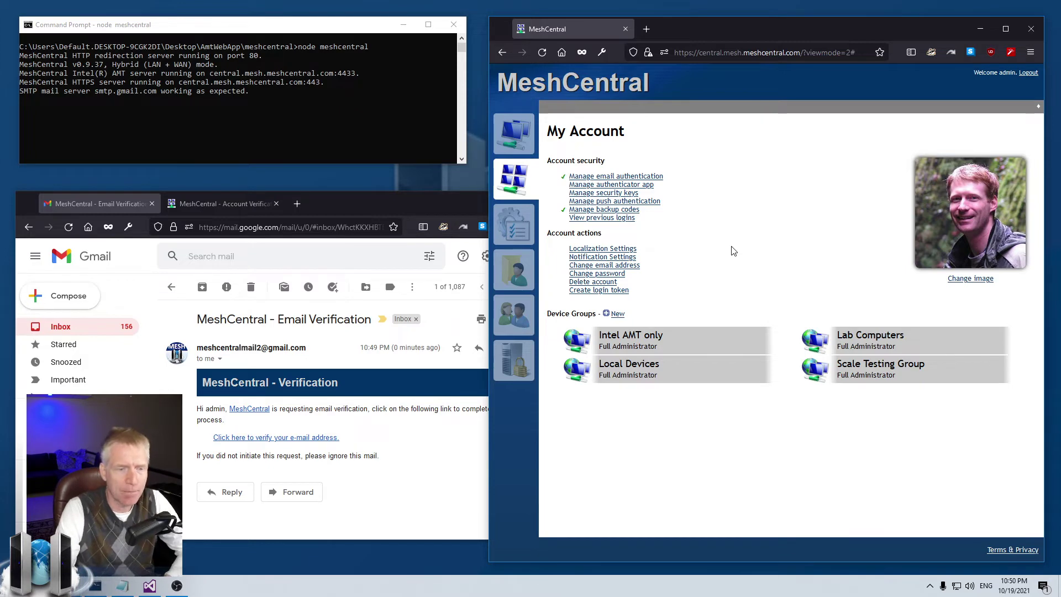
left_click(181, 288)
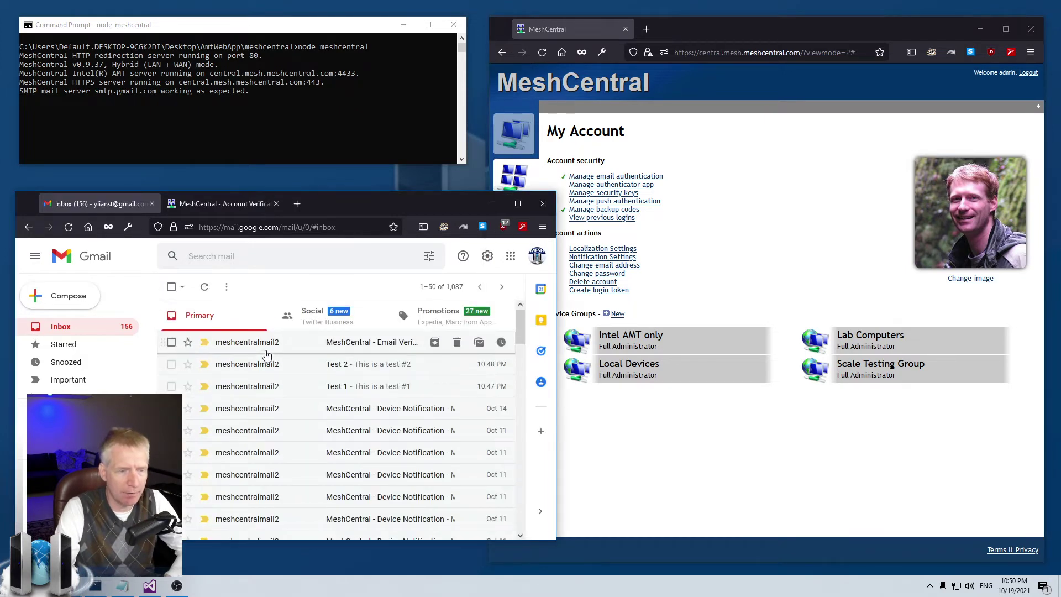
left_click(780, 266)
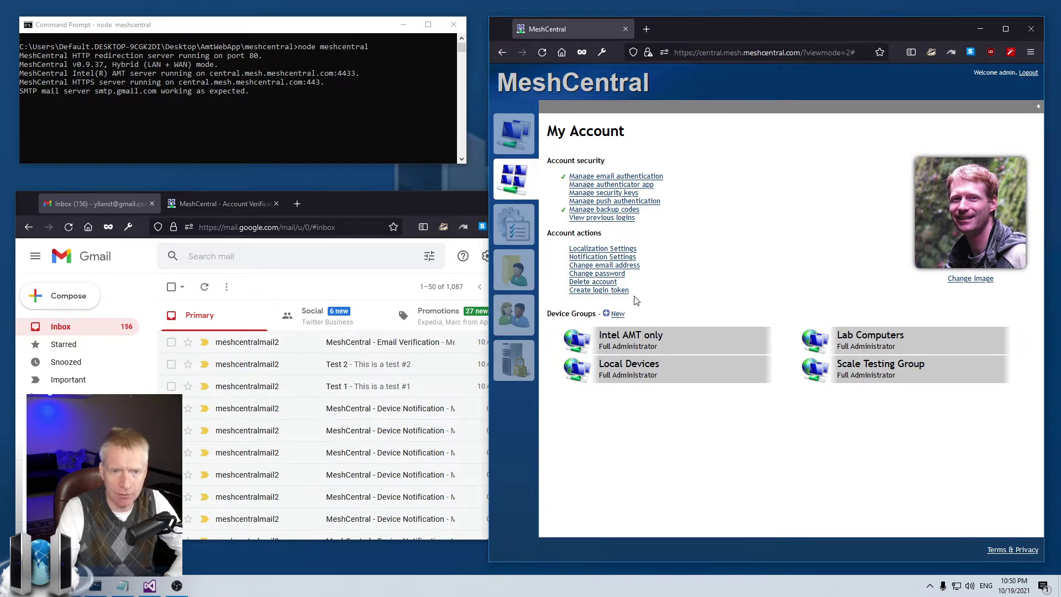
left_click(617, 178)
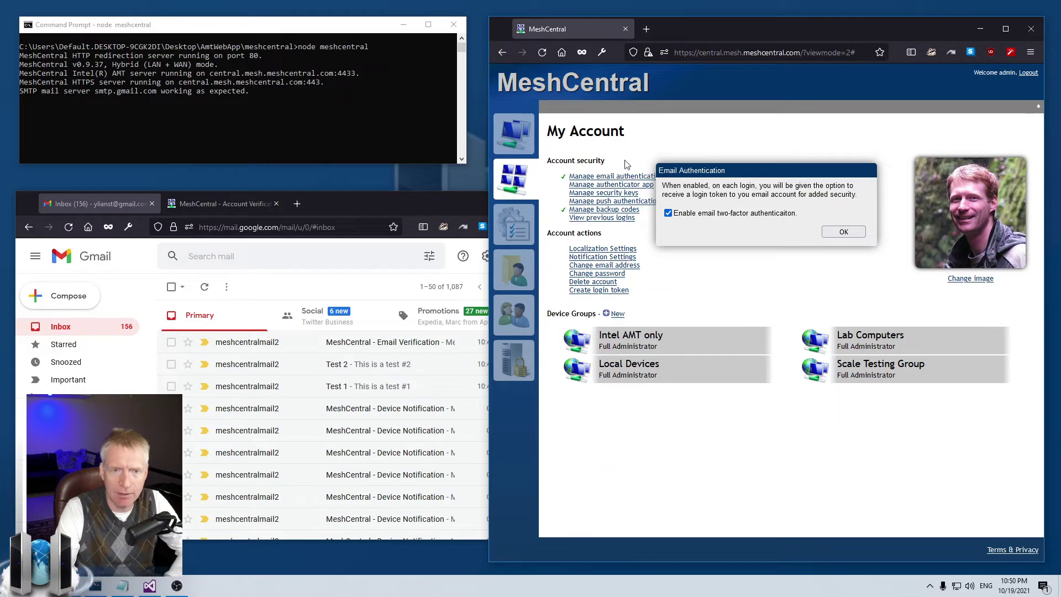
left_click(691, 215)
left_click(824, 233)
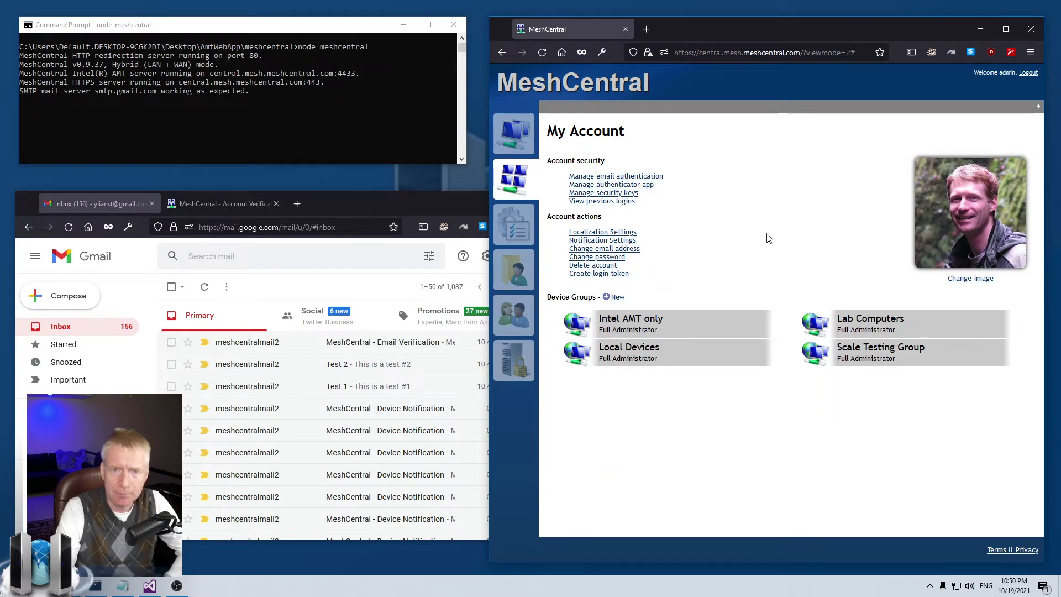
left_click(620, 177)
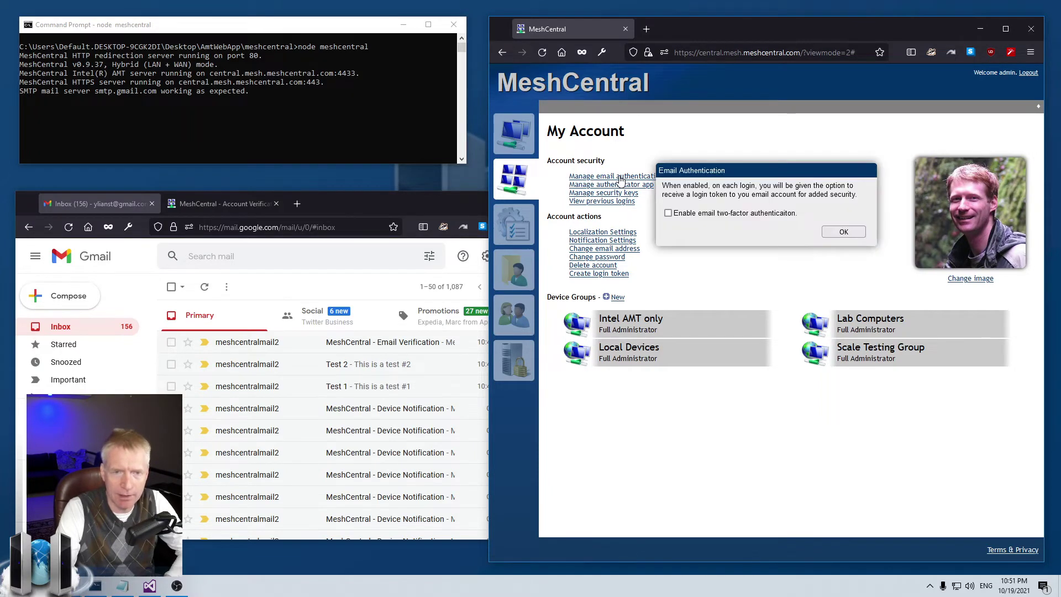
left_click(712, 215)
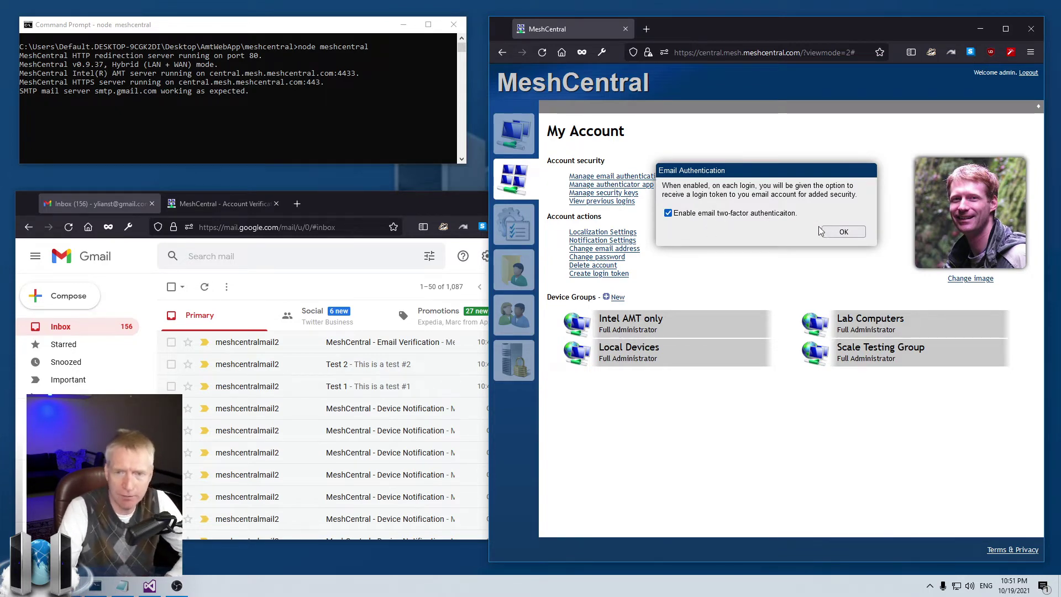
left_click(844, 232)
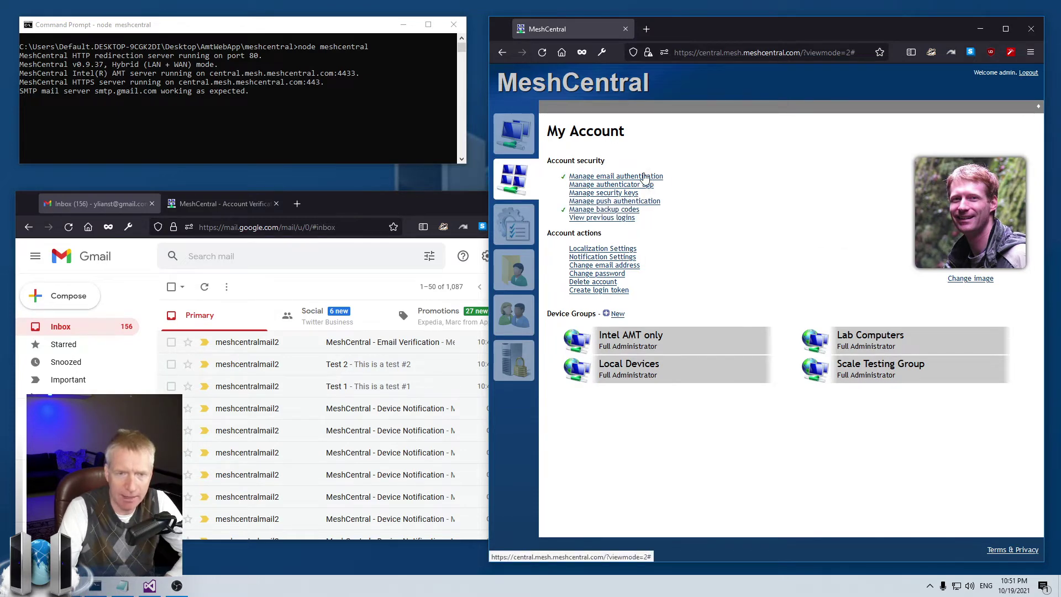
left_click(618, 210)
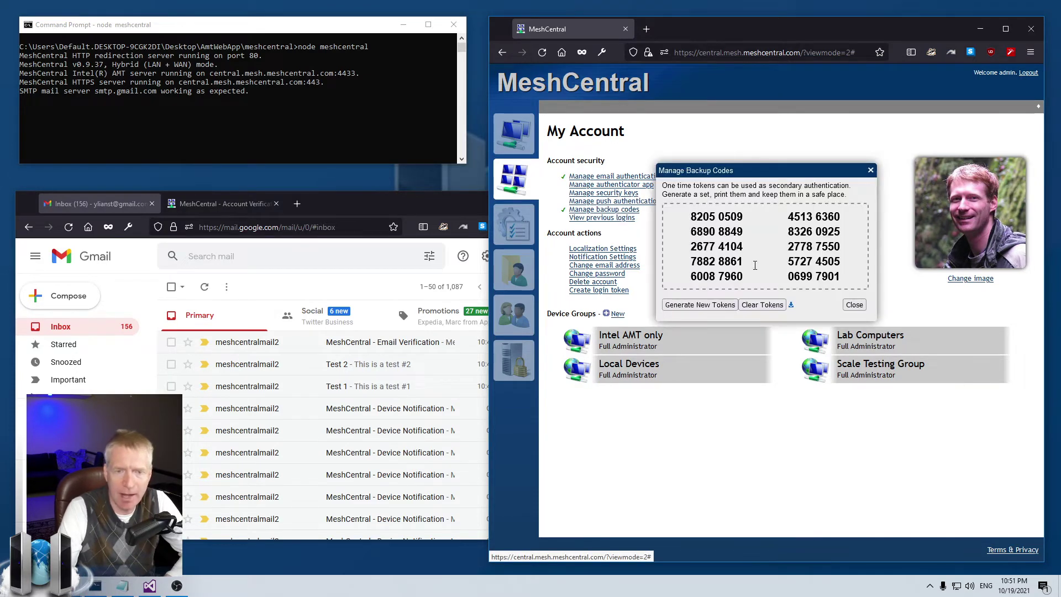
left_click(853, 305)
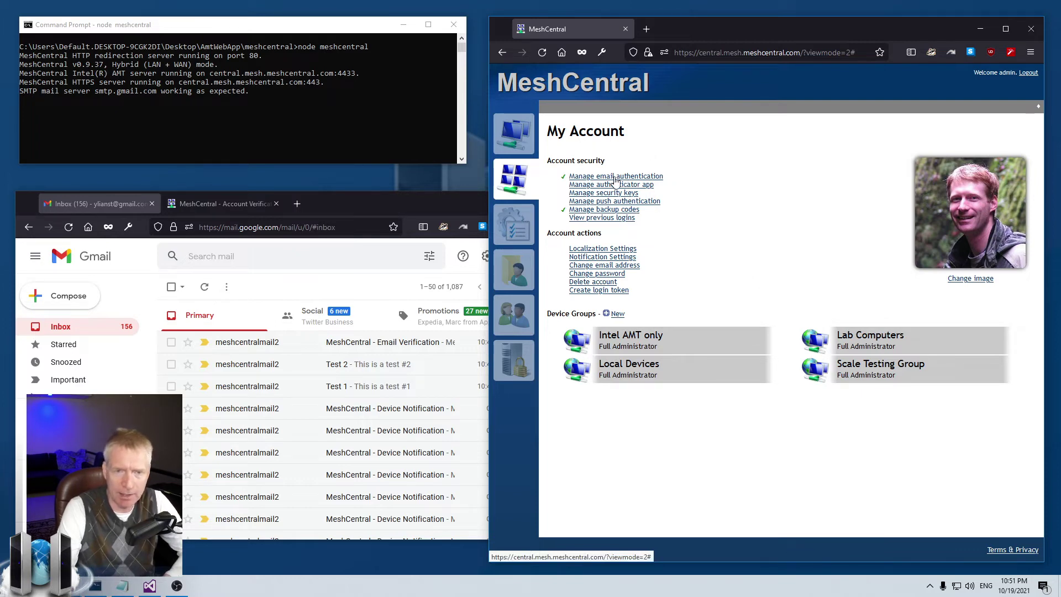
left_click(1029, 73)
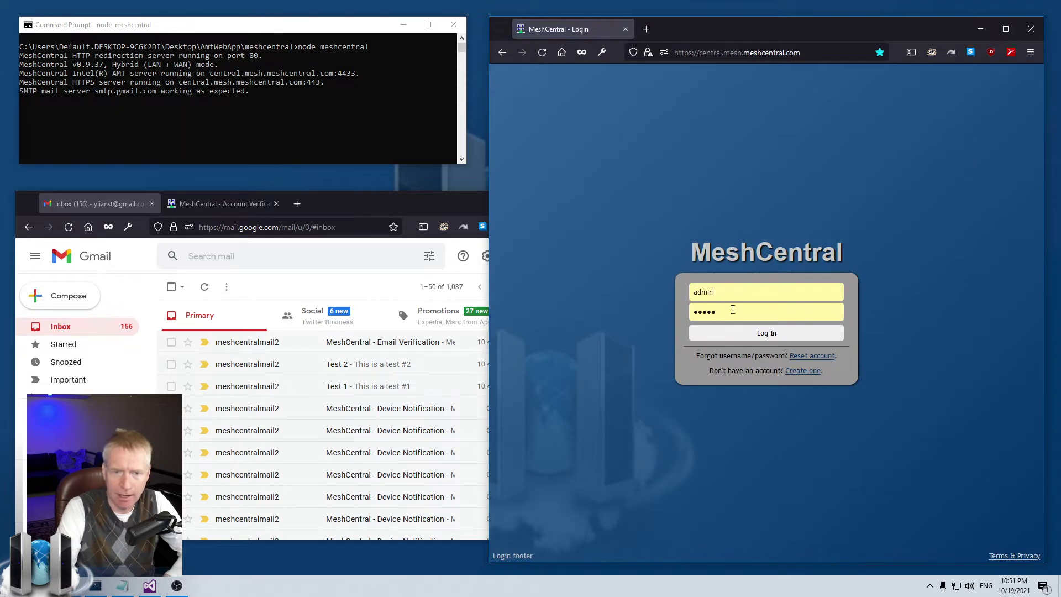
Step: Sign in with the saved credentials and request a login token by email
left_click(748, 333)
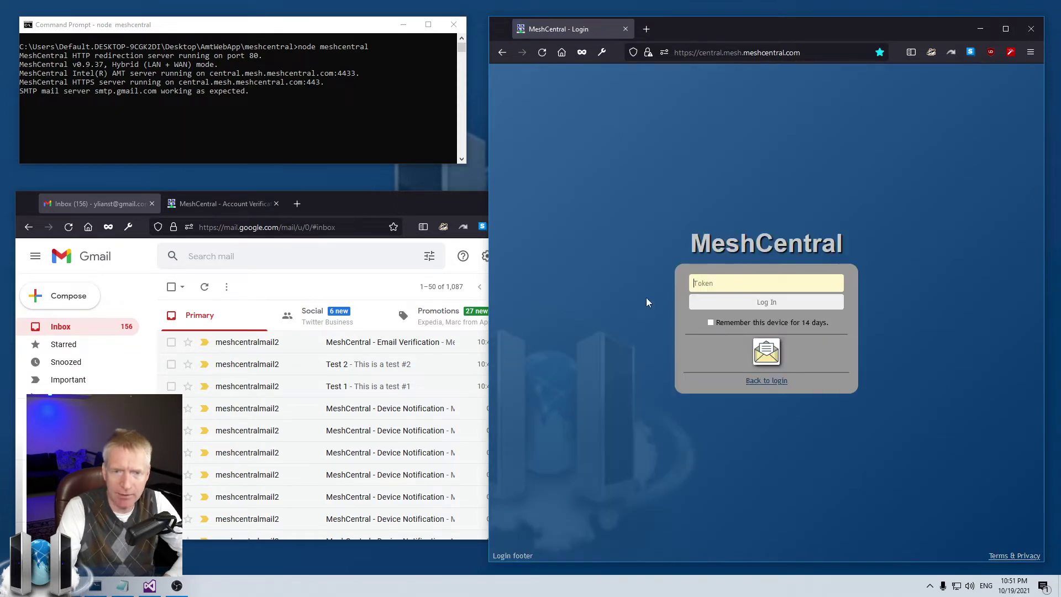
left_click(774, 359)
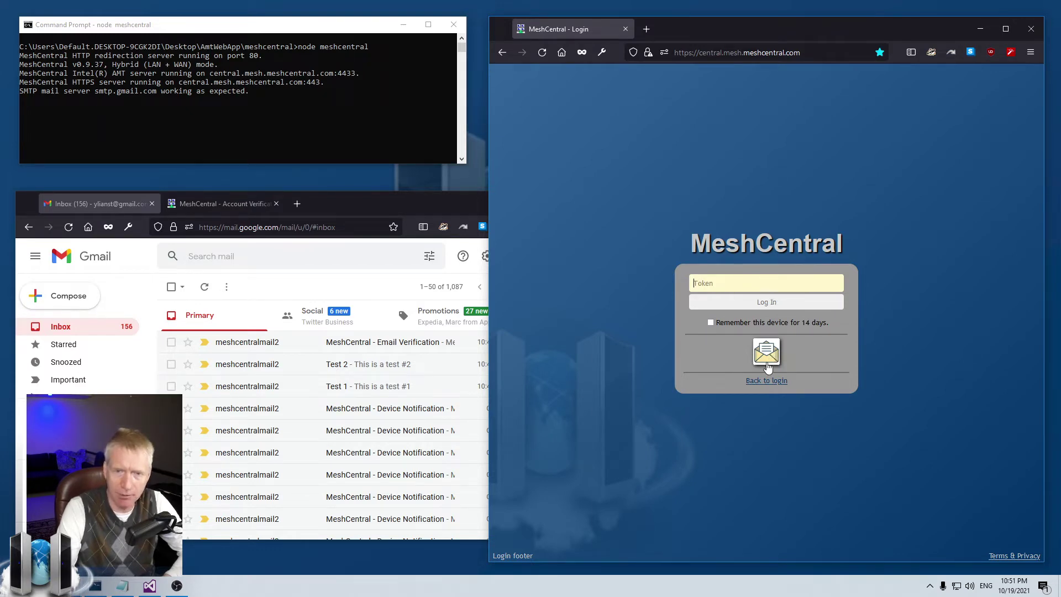
left_click(768, 358)
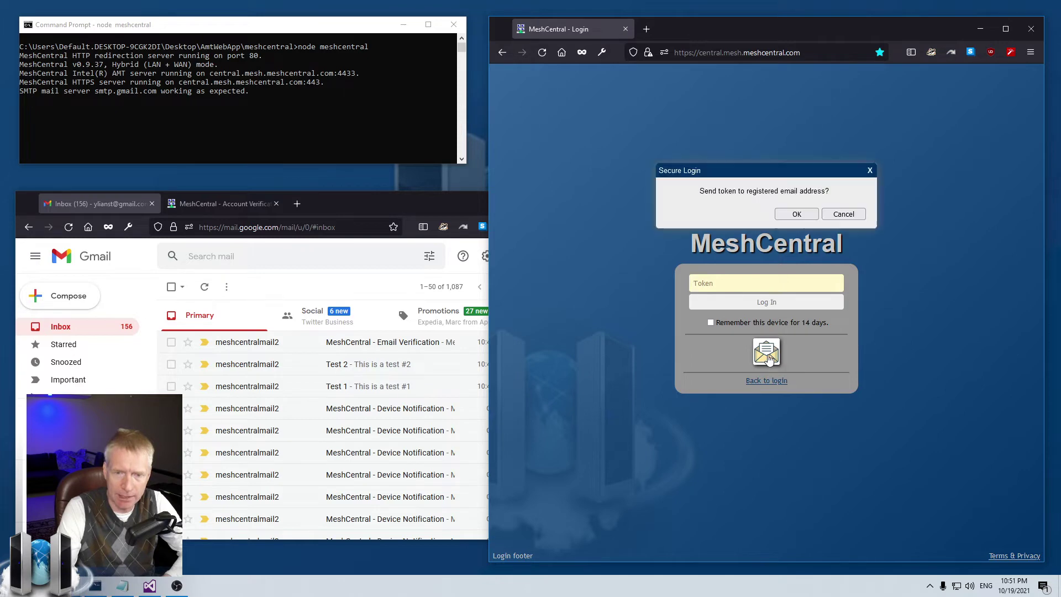
left_click(794, 216)
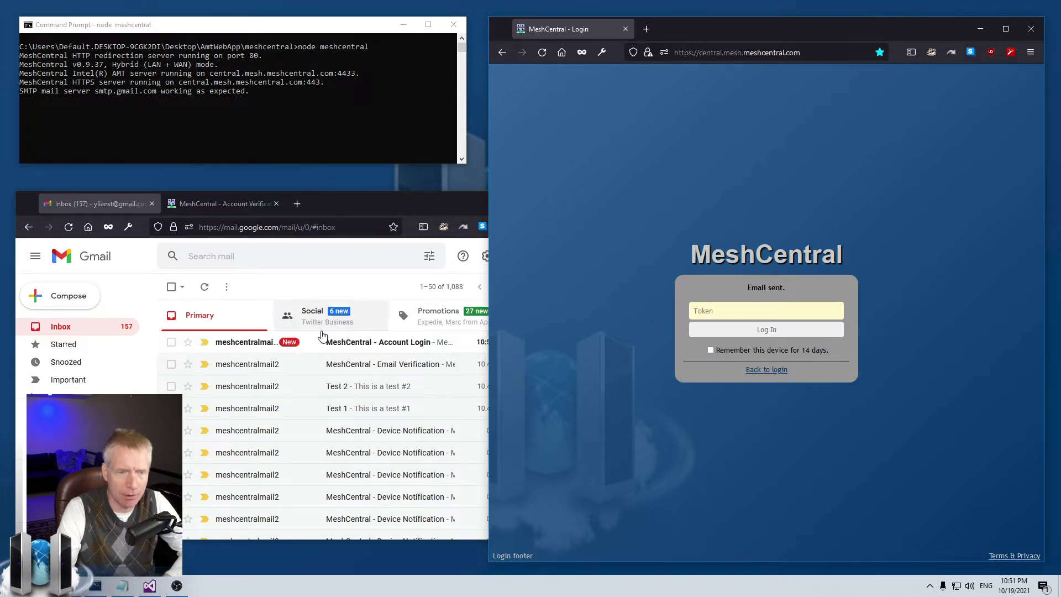
Step: Copy the token from the Gmail login message, paste it and log in
left_click(367, 344)
double_click(278, 410)
key("ctrl+c")
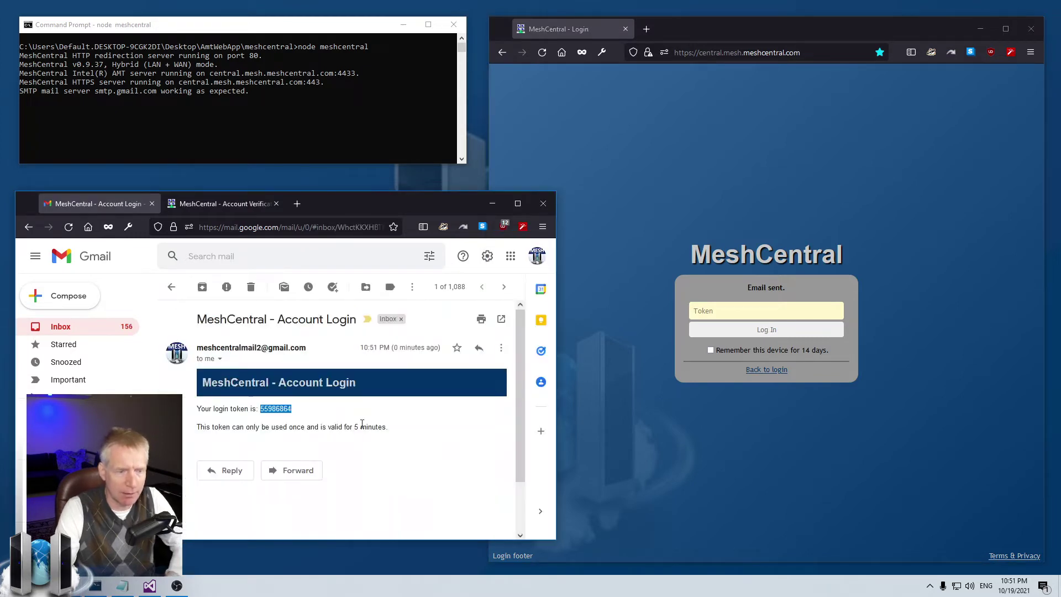
left_click(767, 315)
key("ctrl+v")
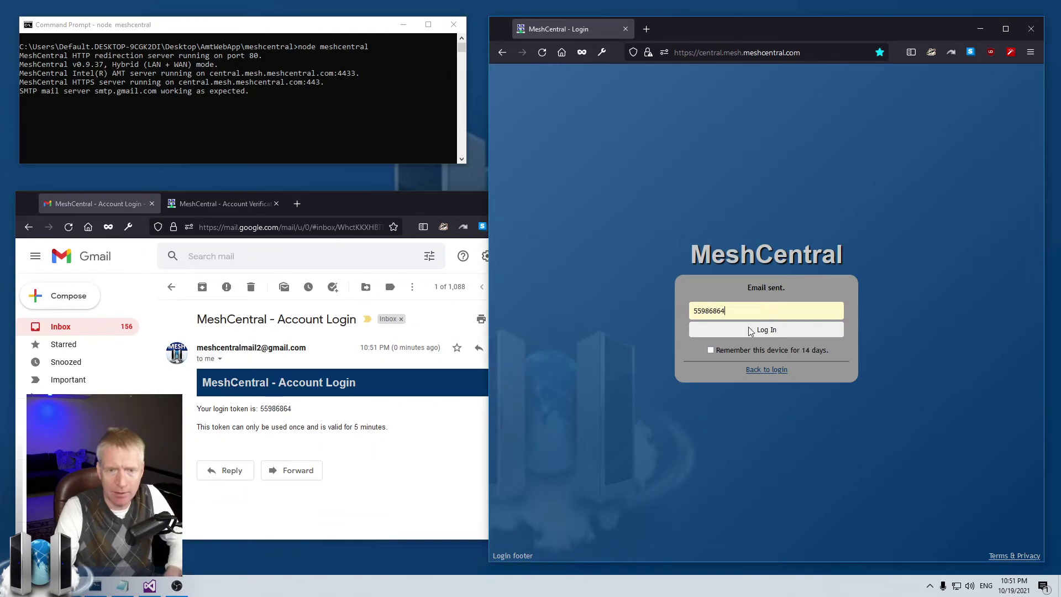
left_click(761, 331)
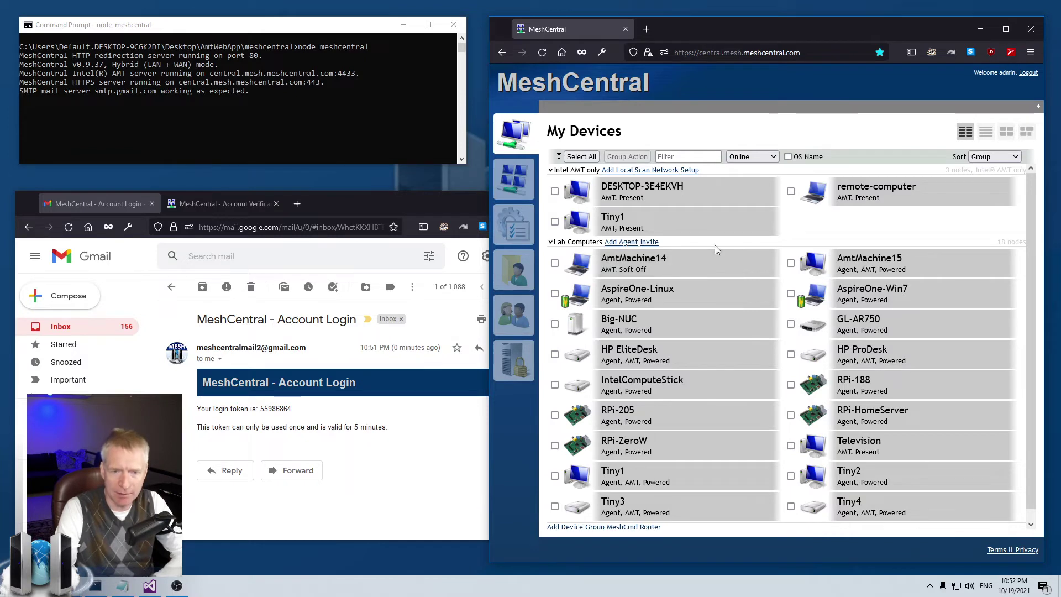
left_click(579, 243)
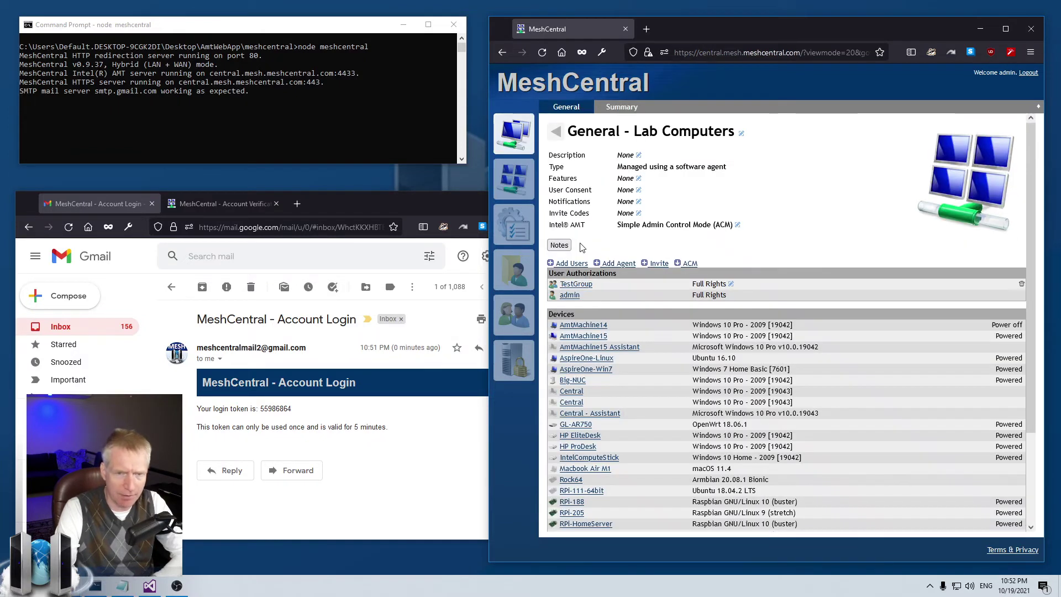
left_click(639, 201)
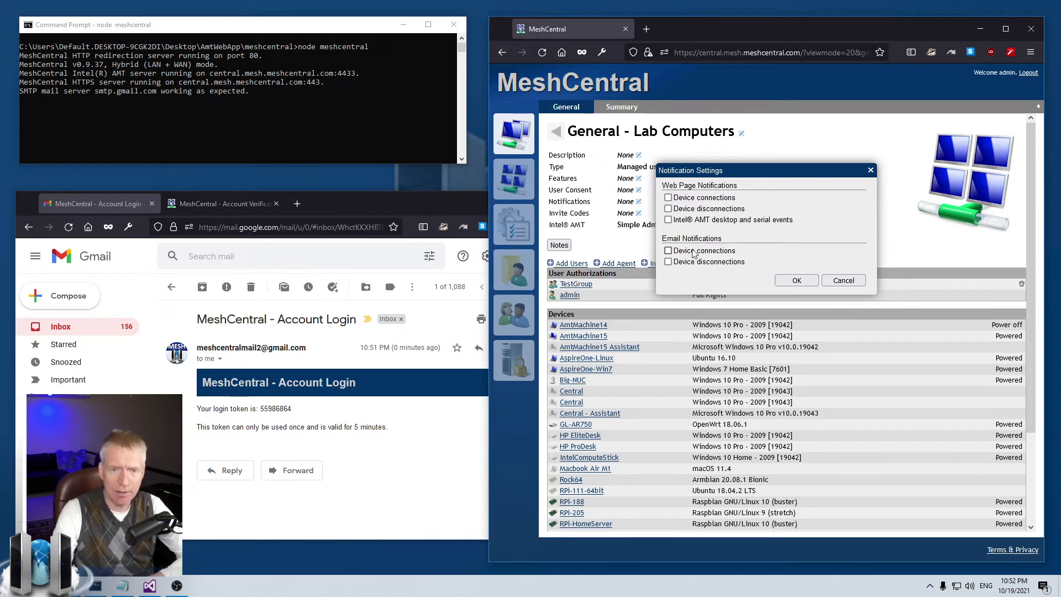
left_click(684, 263)
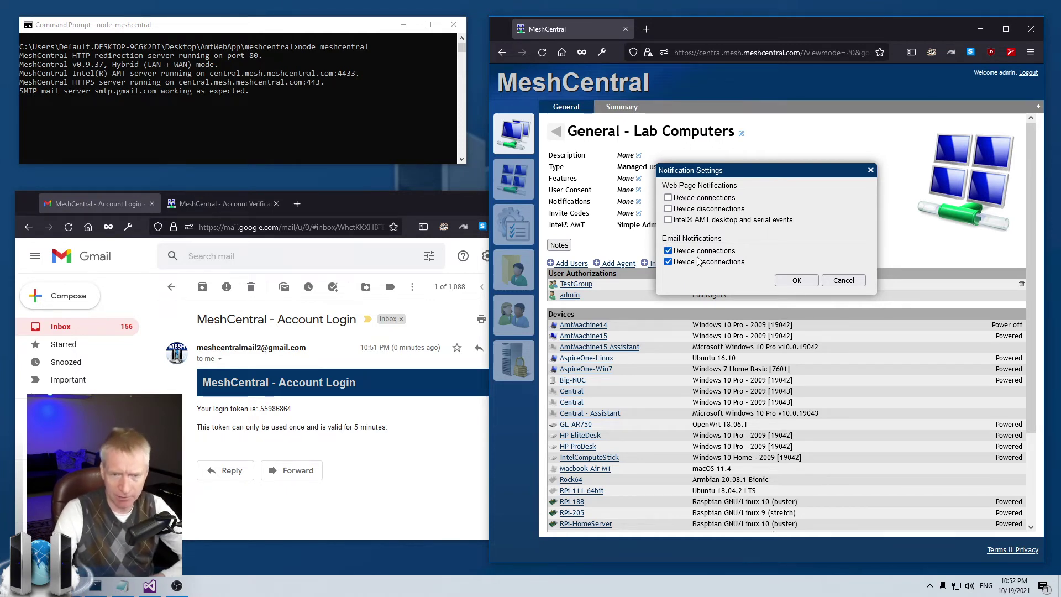
left_click(827, 284)
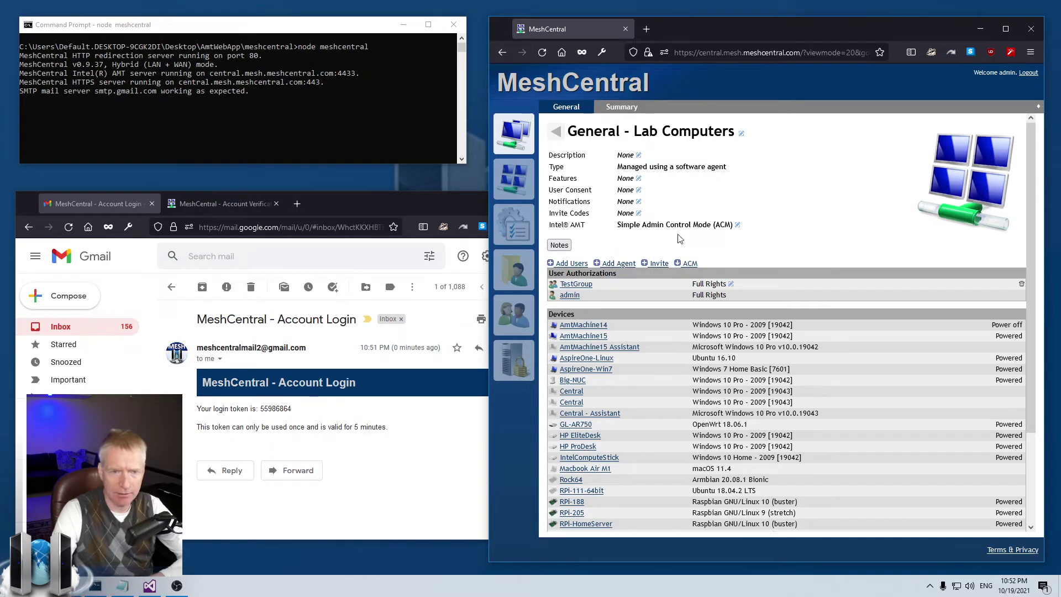
left_click(514, 133)
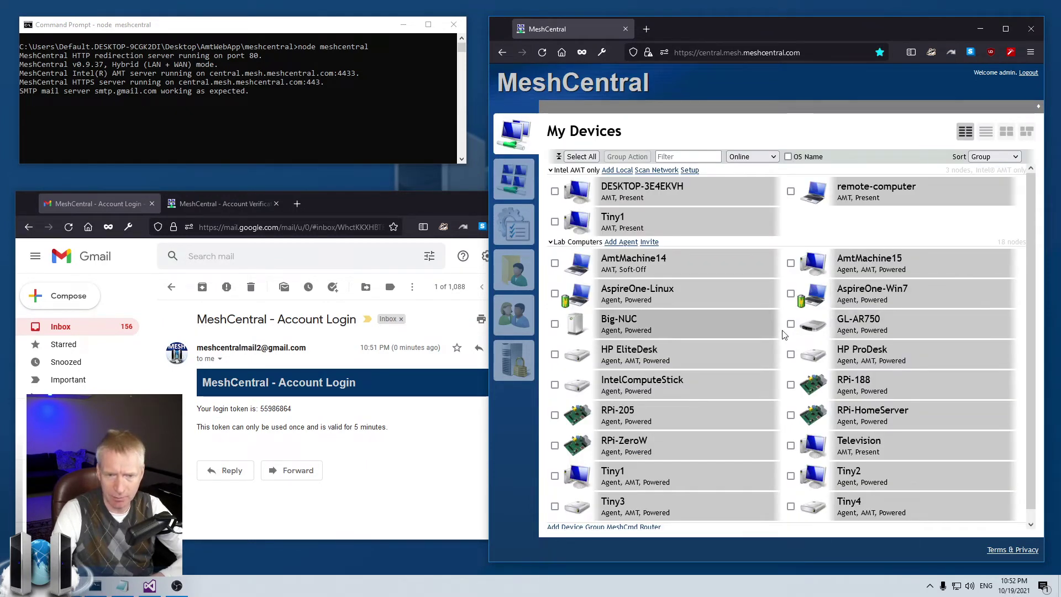
Step: Start the Mesh Agent service from Task Manager's Services list, then minimize Task Manager
right_click(683, 585)
left_click(714, 539)
left_click(378, 213)
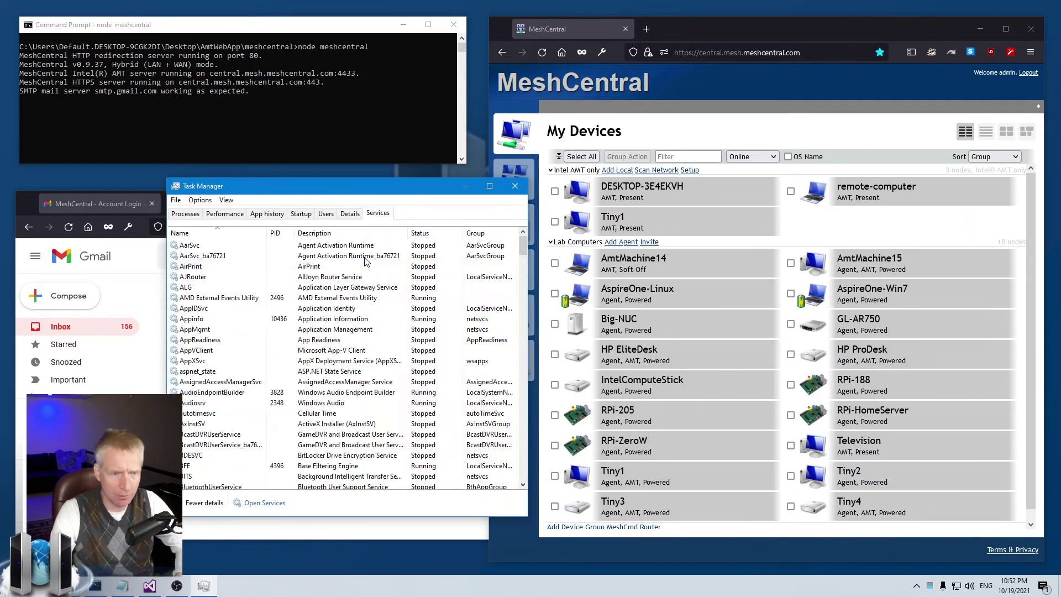
key("m")
right_click(253, 266)
left_click(286, 272)
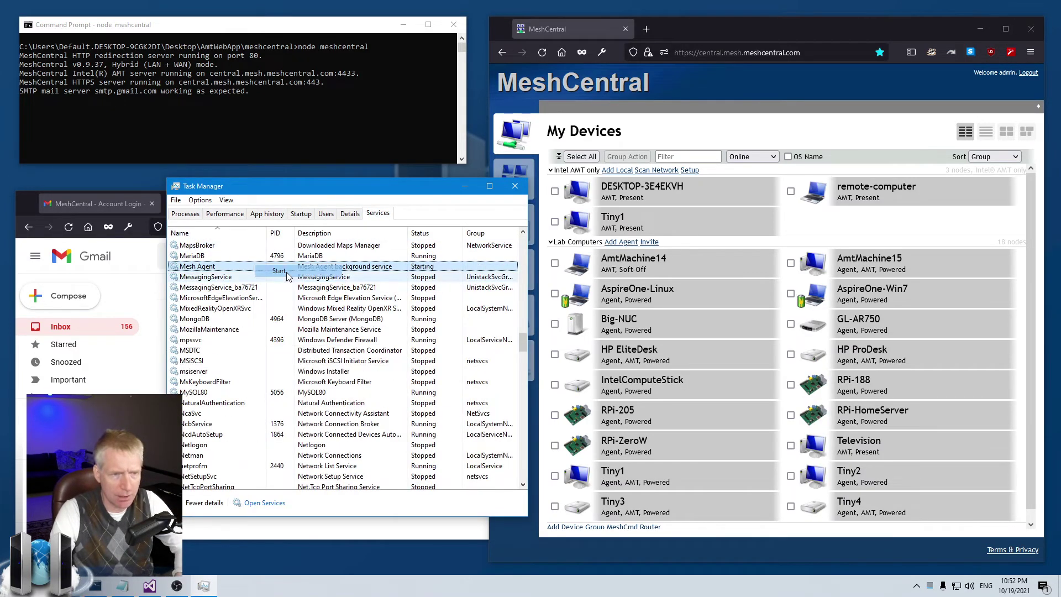
left_click(469, 192)
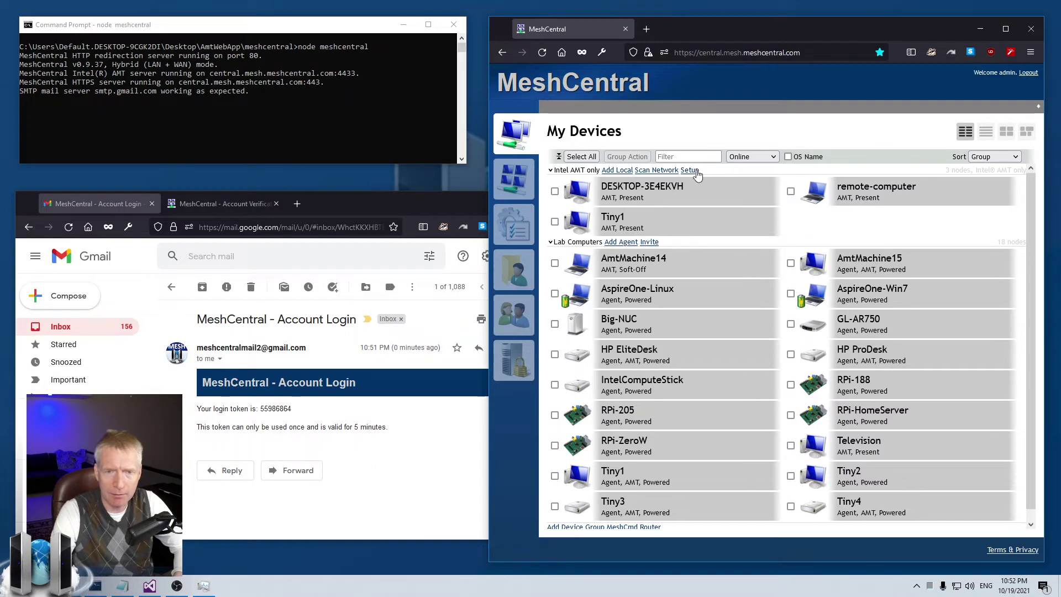
Step: Toggle the device filter between all and online devices, then open Central's page
left_click(746, 157)
left_click(746, 169)
left_click(750, 156)
left_click(745, 175)
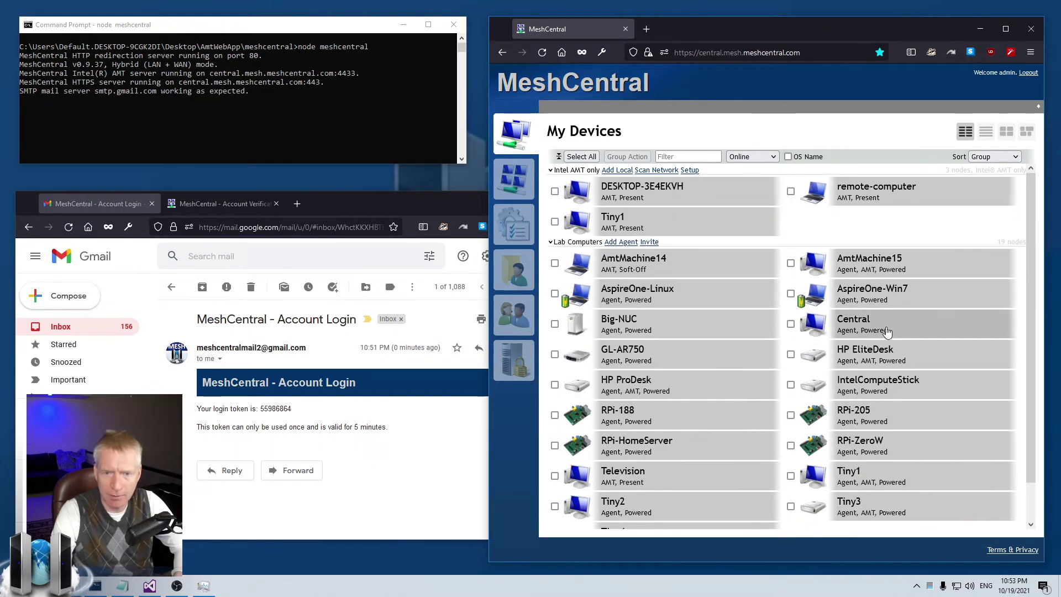
left_click(886, 330)
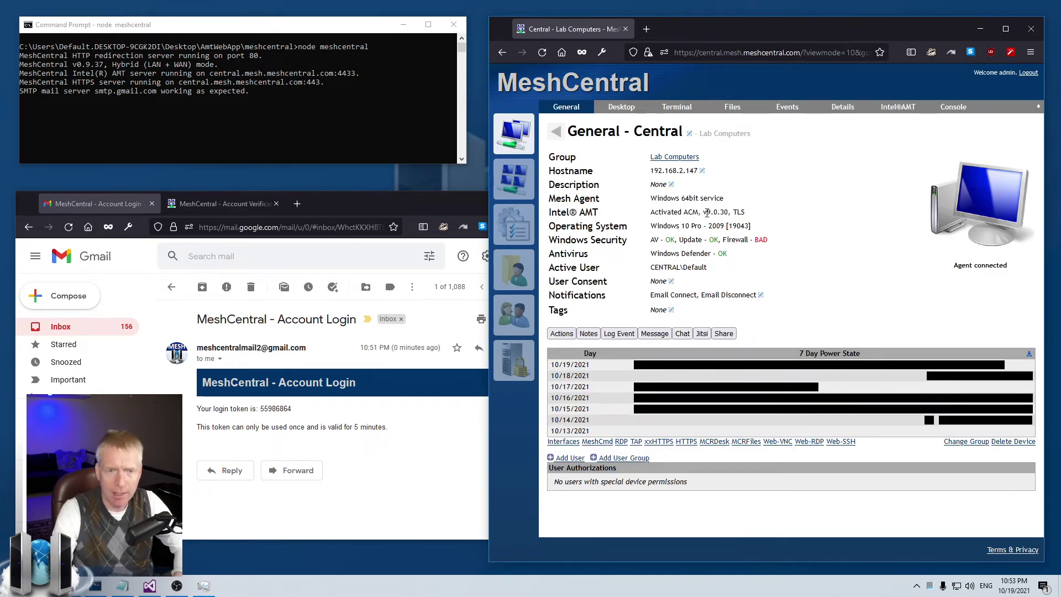
Step: Clear Central's notifications, then enable Email Connect and Email Disconnect and save
left_click(678, 300)
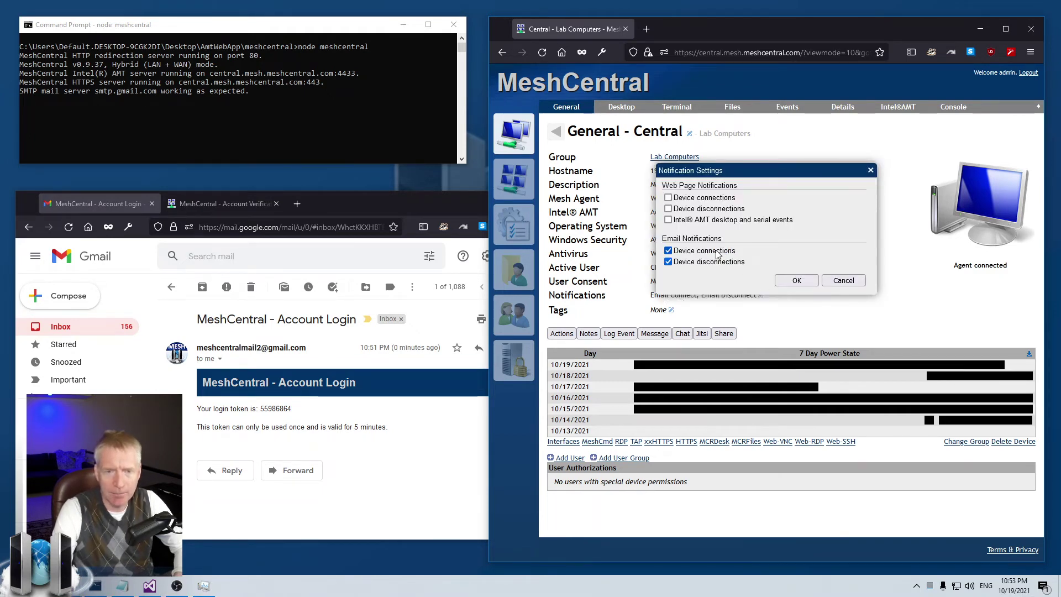
left_click(717, 252)
left_click(717, 262)
left_click(796, 280)
left_click(690, 301)
left_click(706, 252)
left_click(707, 262)
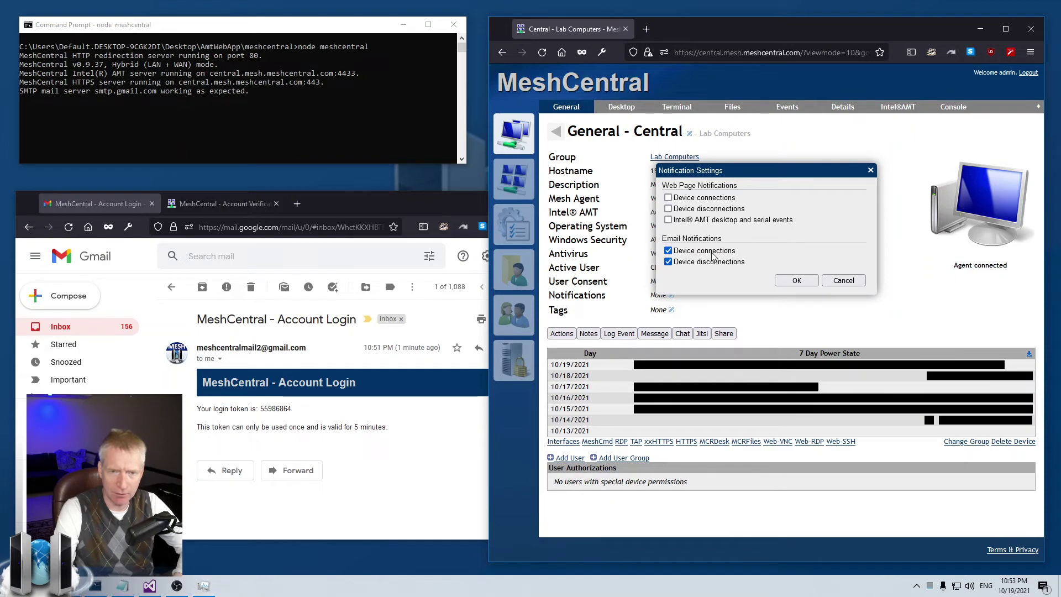
left_click(780, 281)
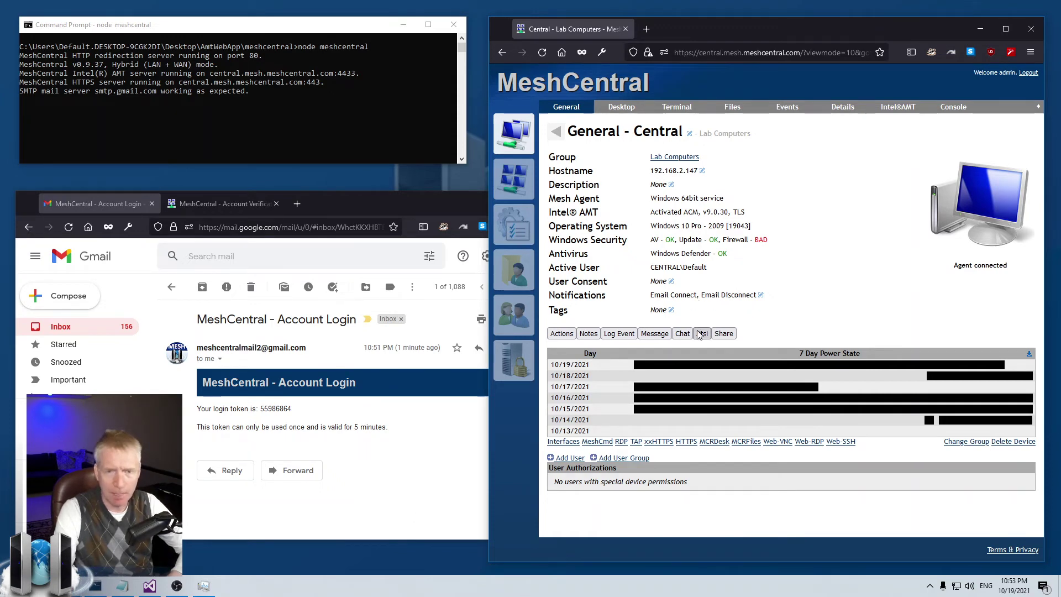
Step: Stop the Mesh Agent service in Task Manager and close Task Manager
left_click(203, 586)
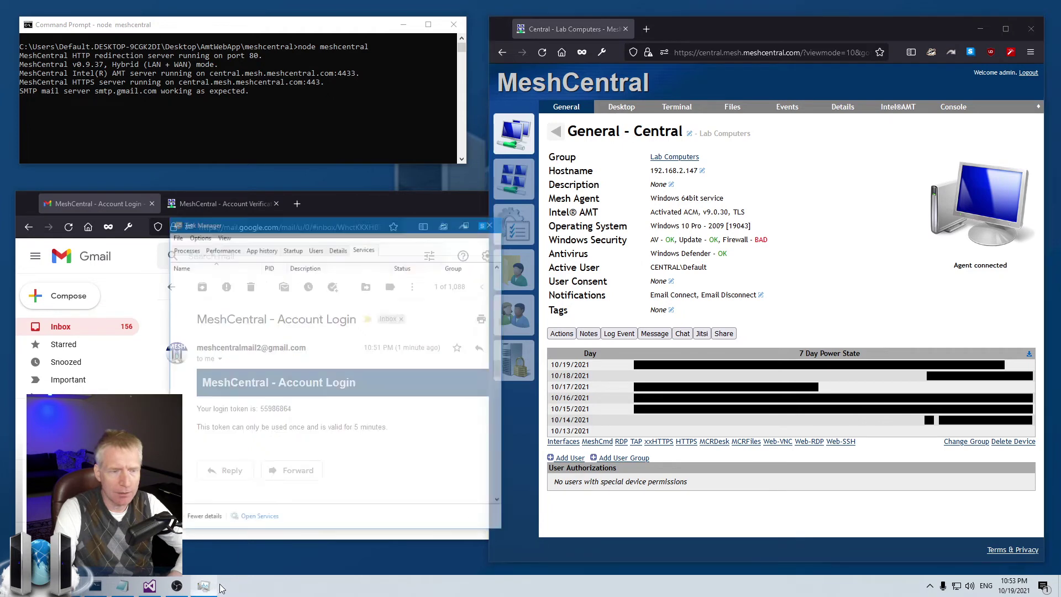
right_click(348, 266)
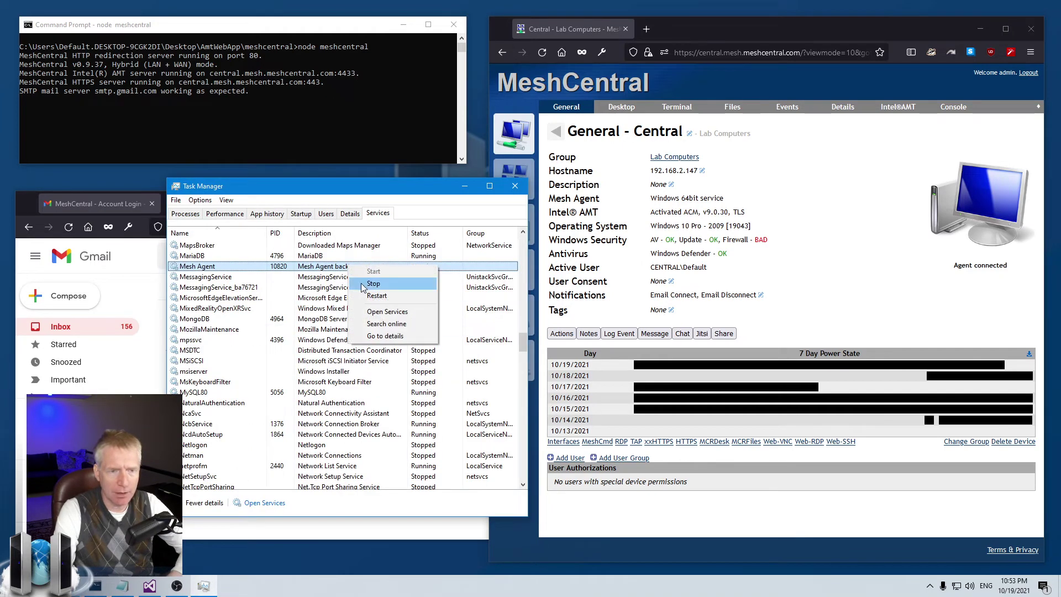
right_click(354, 273)
left_click(379, 289)
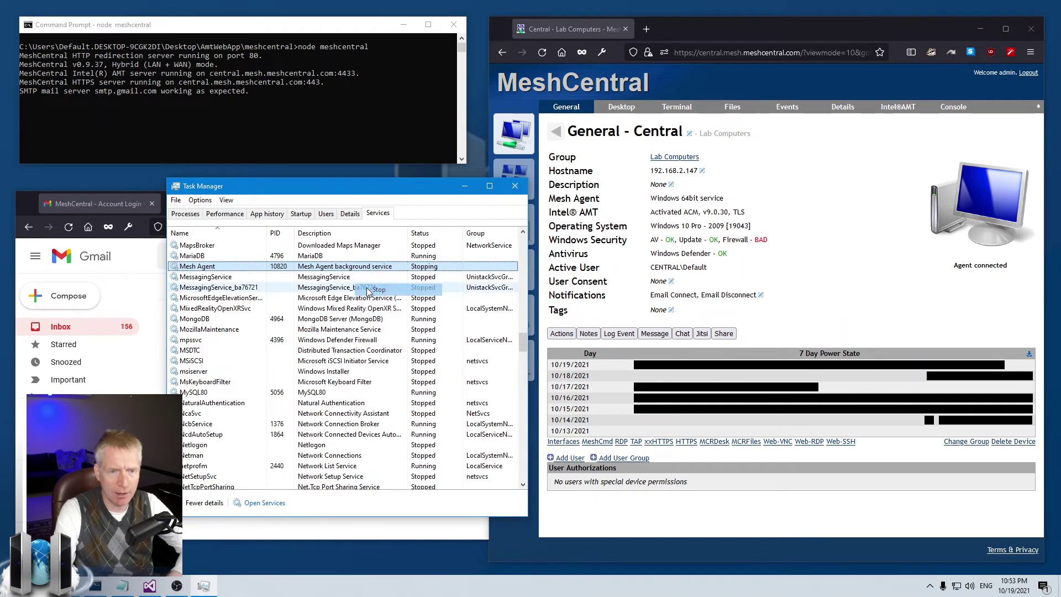
left_click(517, 187)
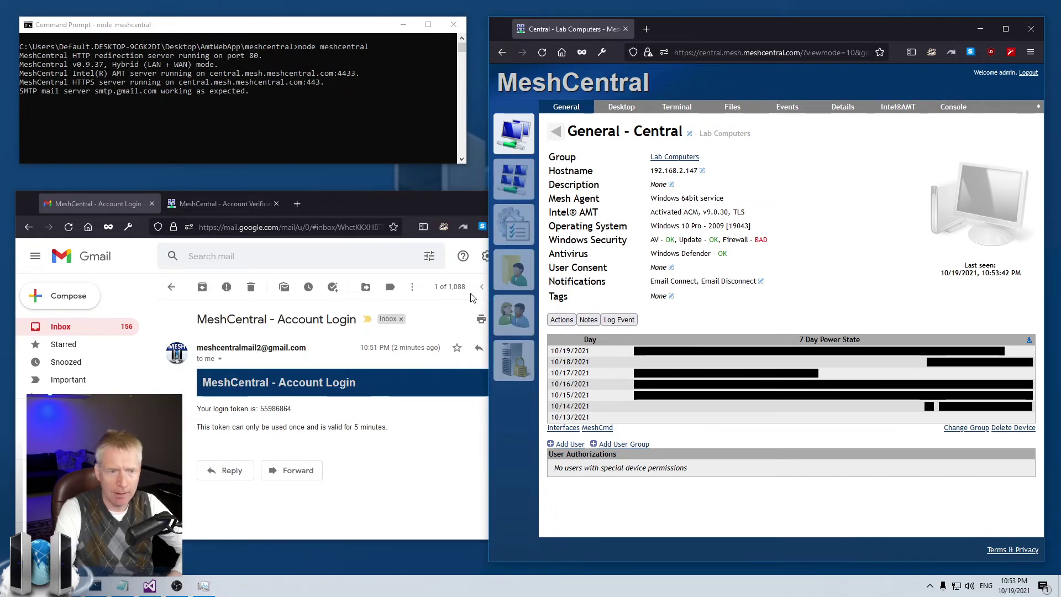
Step: Return Gmail to the inbox and open MeshCentral's My Server console
left_click(175, 293)
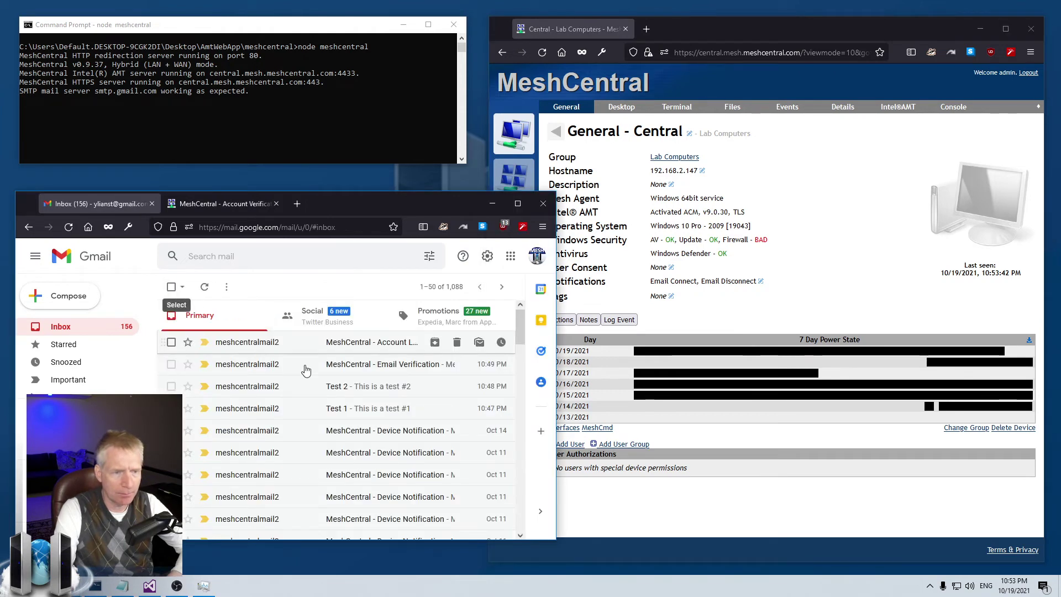
left_click(718, 265)
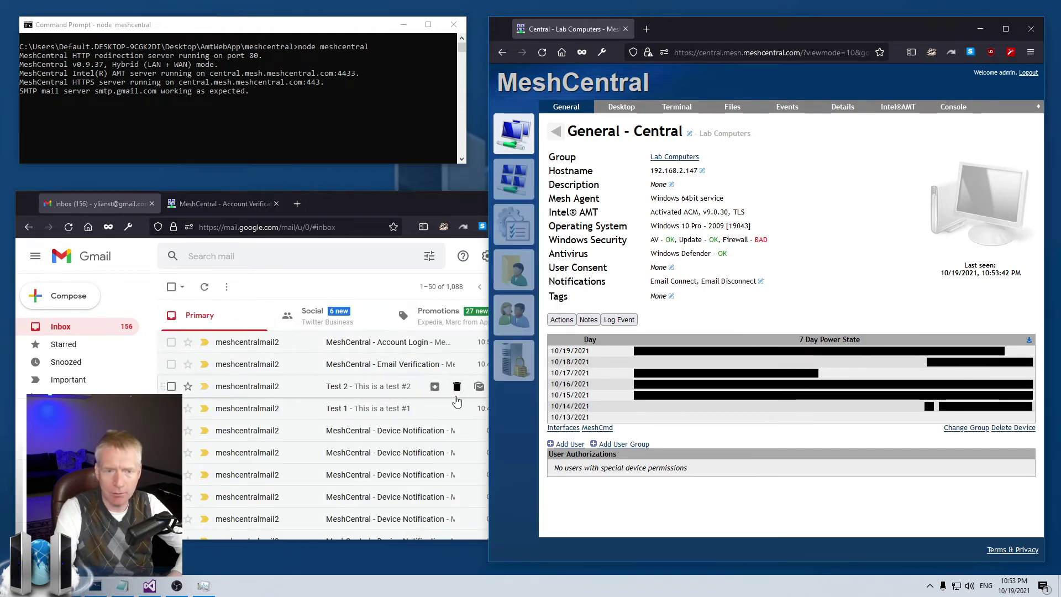
left_click(514, 360)
left_click(685, 106)
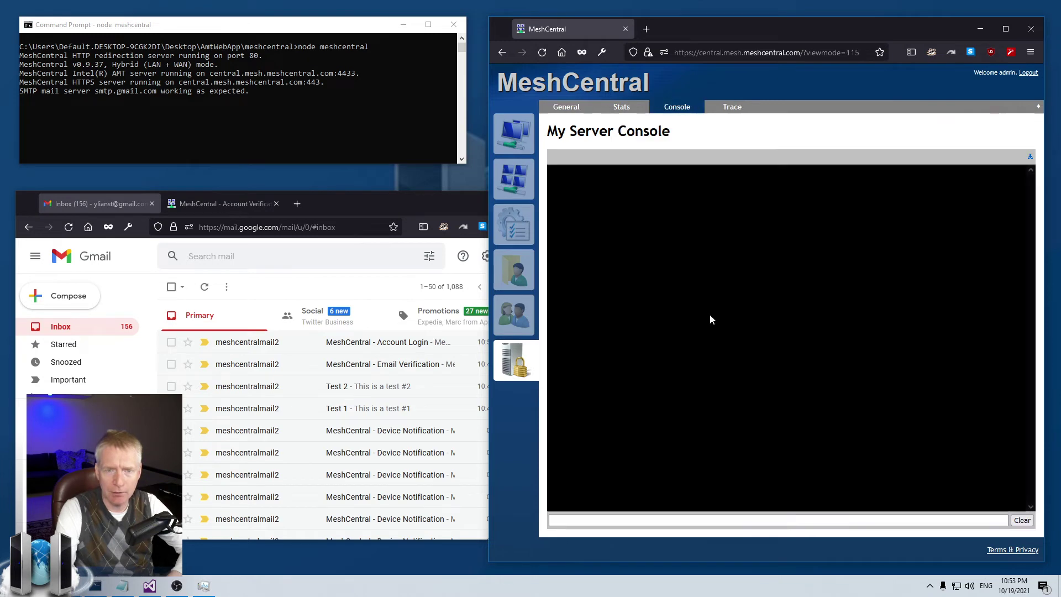
Step: Run help, then run emailnotifications (reporting None) and go back to My Devices
type("help")
key("Return")
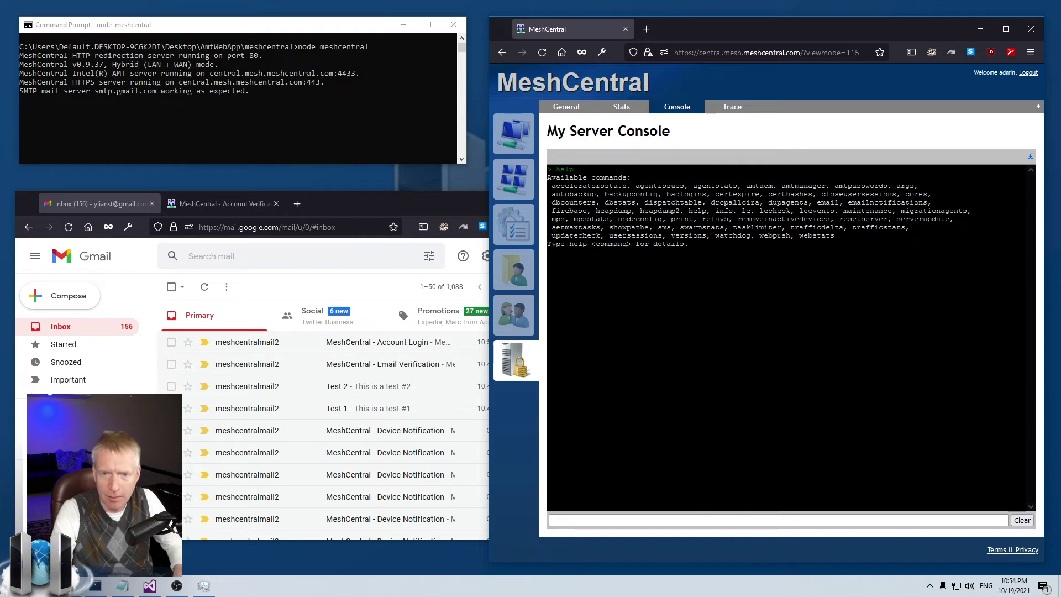
double_click(888, 202)
key("ctrl+c")
left_click(622, 520)
key("ctrl+v")
key("Return")
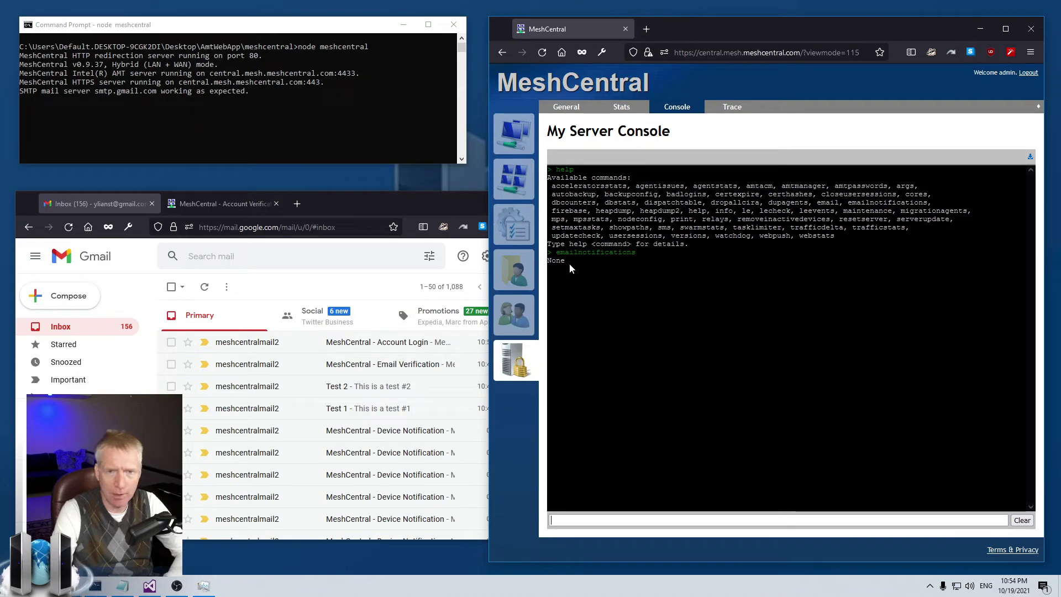
left_click(517, 140)
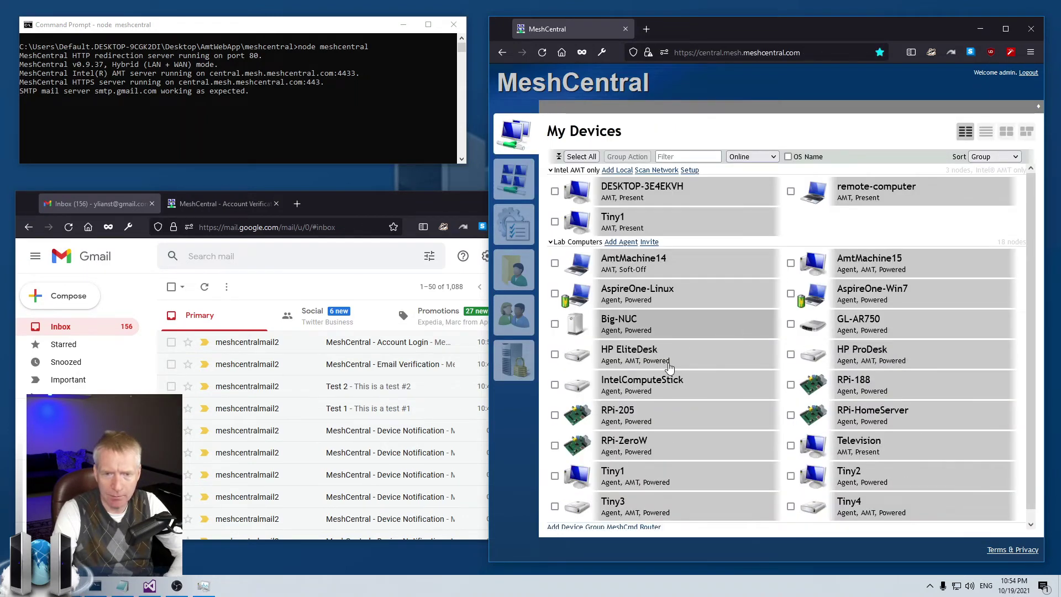
Step: Start the Mesh Agent service in Task Manager, hide it, and open My Server
left_click(204, 586)
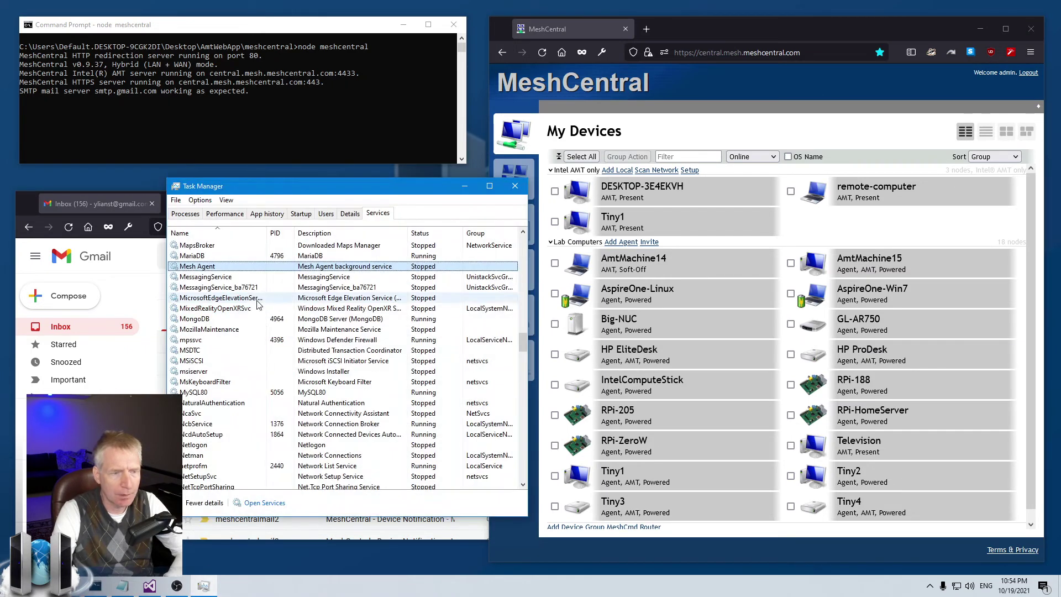
right_click(231, 266)
left_click(251, 272)
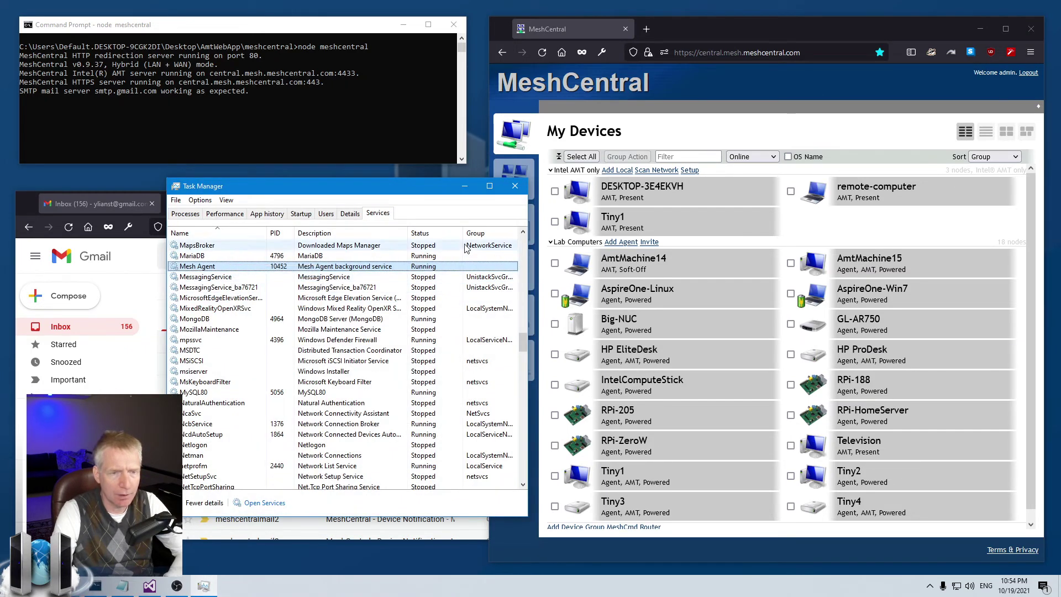
left_click(515, 186)
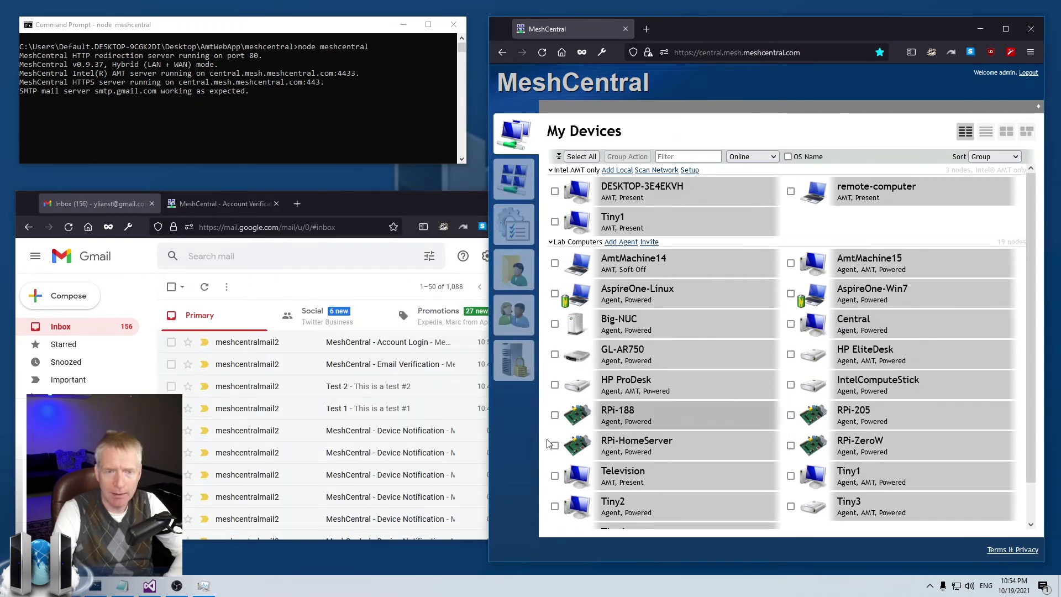
left_click(514, 360)
Step: Rerun emailnotifications in the Console and highlight Central's pending c:1 connect entry
left_click(677, 107)
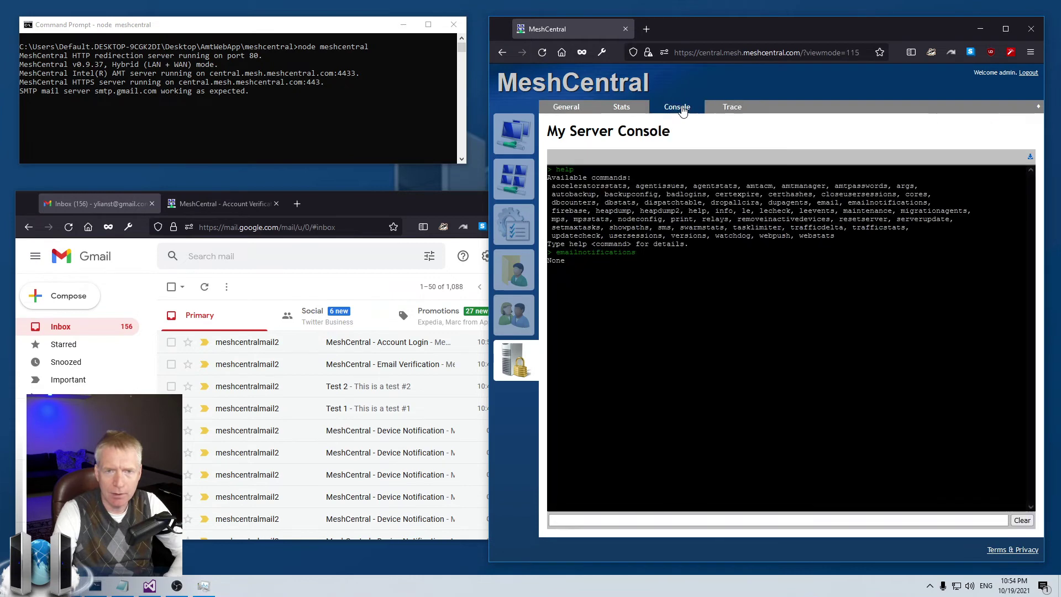
key("Up")
key("Return")
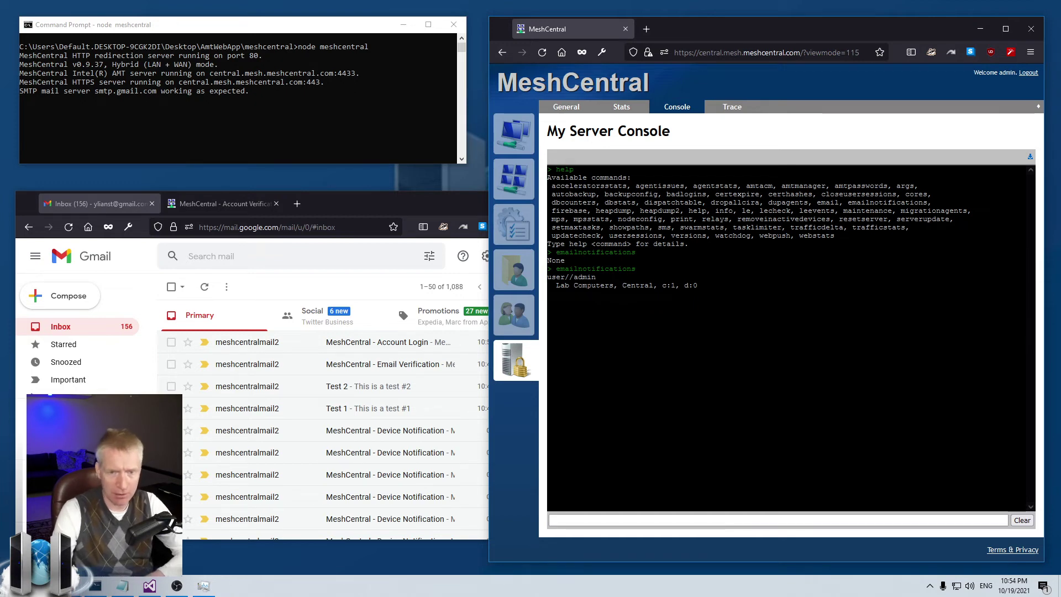
left_click_drag(556, 285, 675, 285)
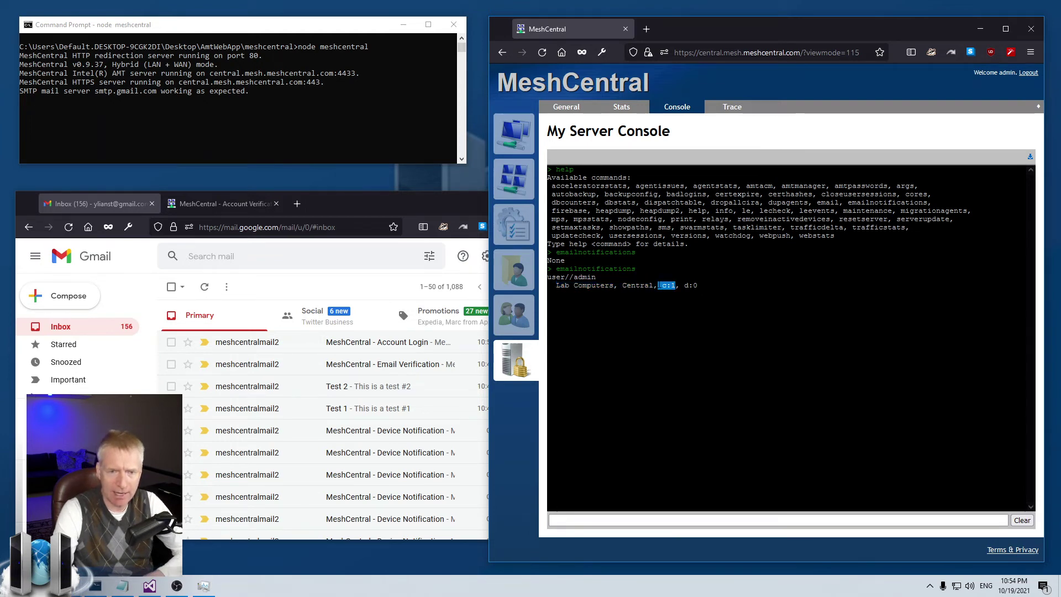
left_click(703, 284)
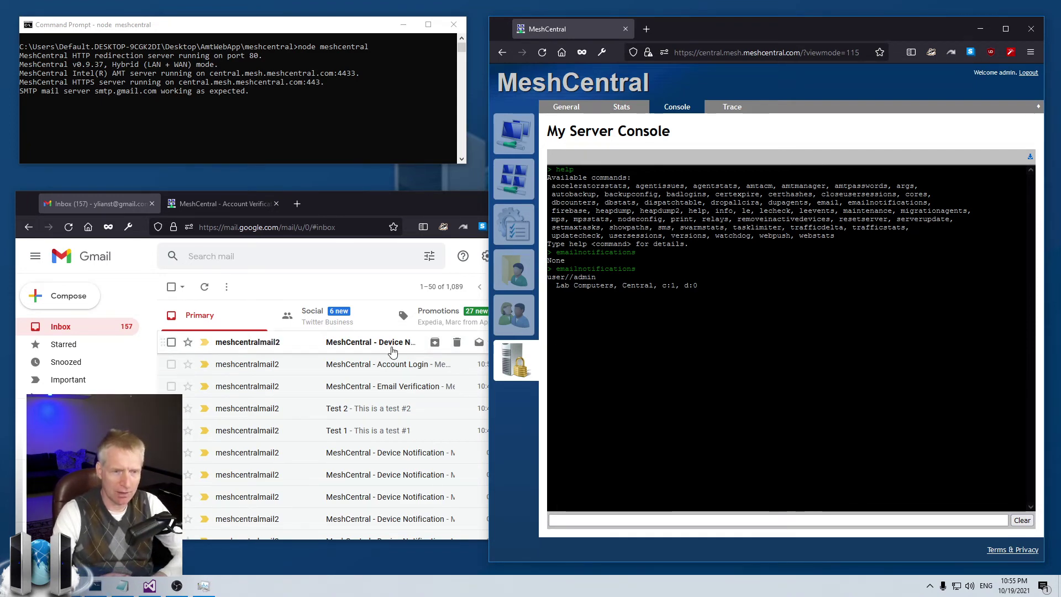
Step: Open the newest Device Notification email and highlight Lab Computers, Central and Agent in its body
left_click(354, 342)
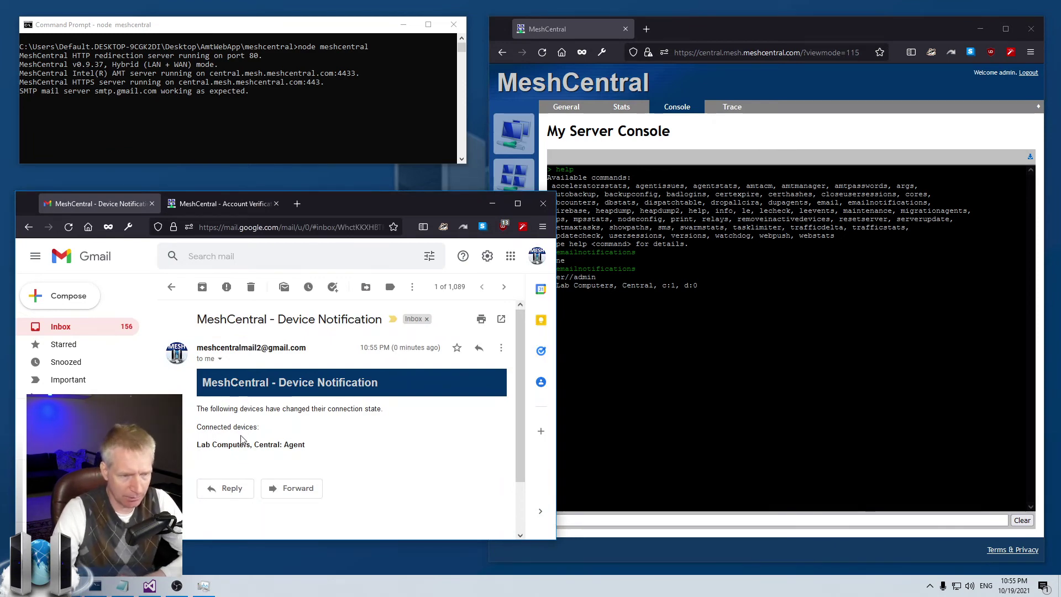
left_click_drag(247, 444, 208, 444)
double_click(267, 445)
left_click(289, 447)
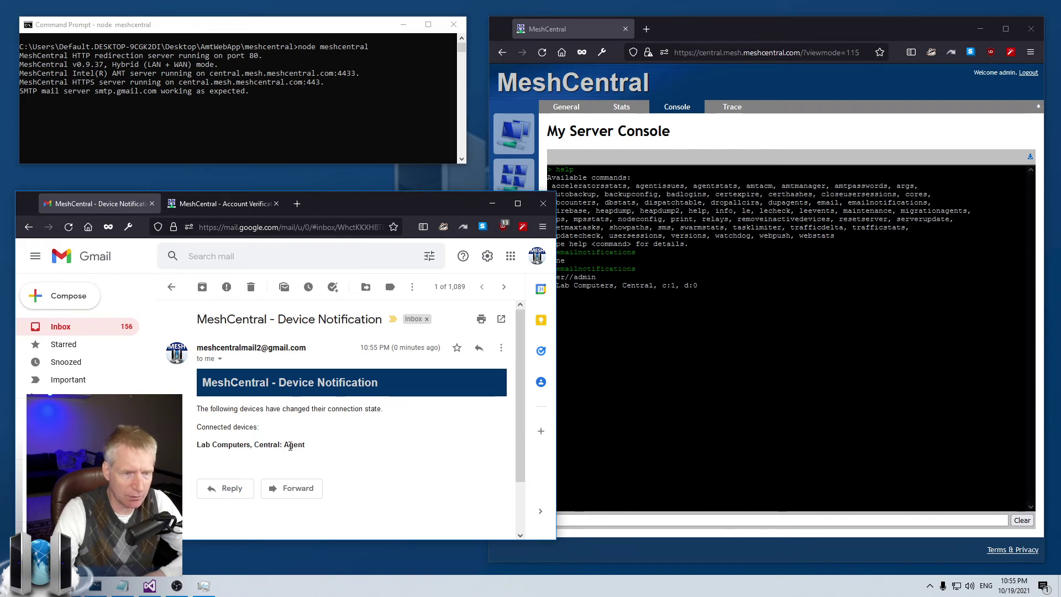
left_click_drag(284, 445, 327, 448)
left_click(328, 447)
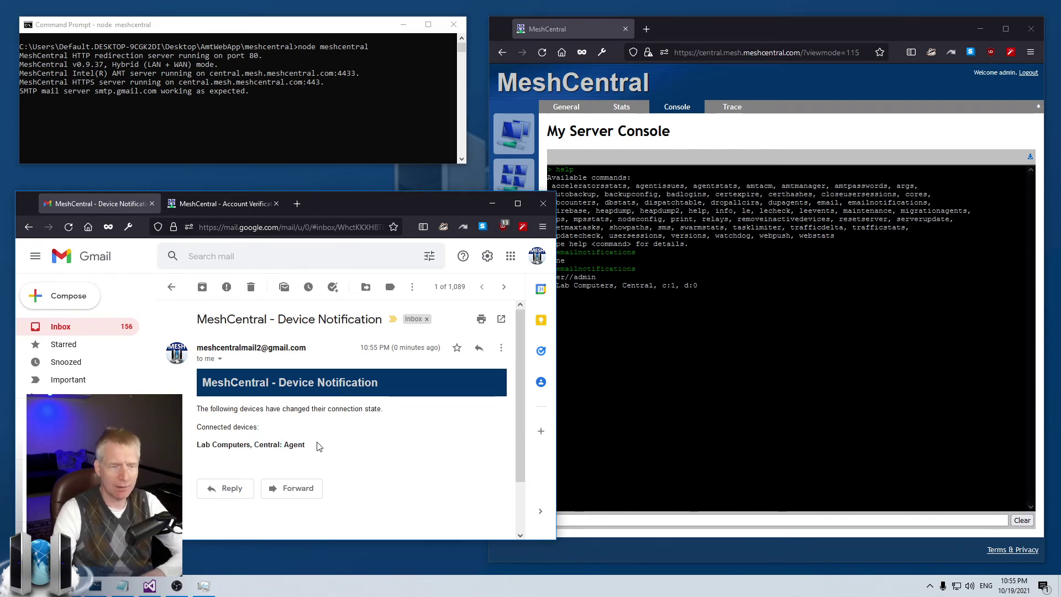
double_click(303, 445)
left_click(325, 452)
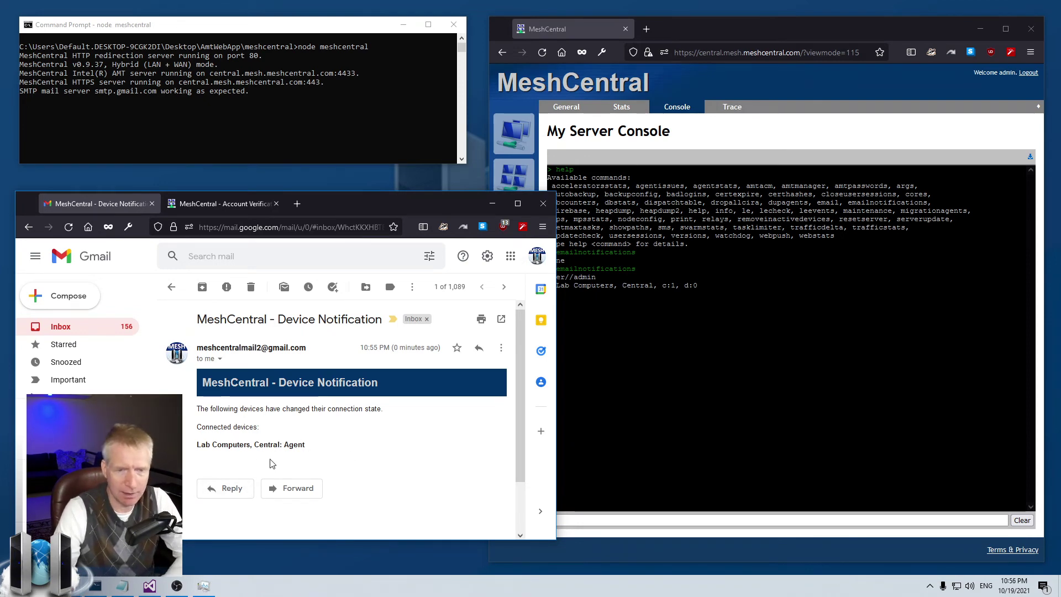
left_click(751, 419)
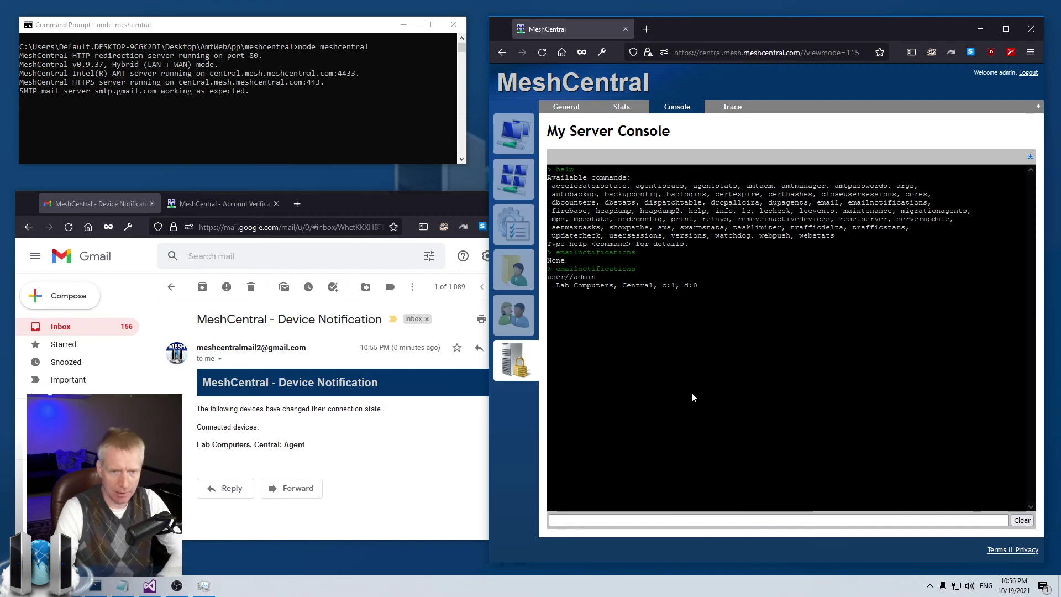
Step: Rerun emailnotifications to confirm it reports None, then return to My Devices
key("Up")
key("Return")
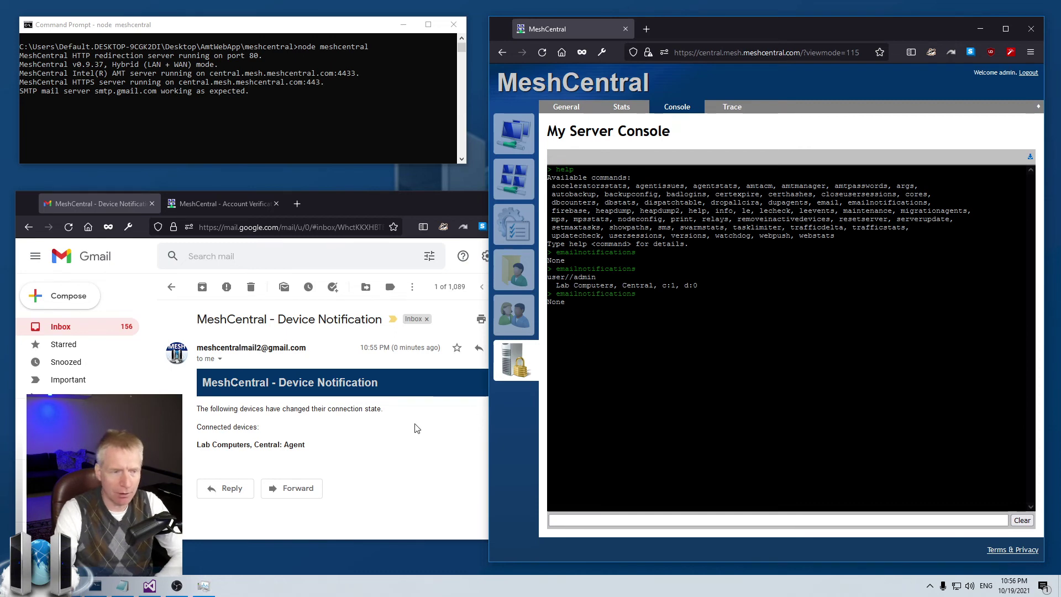
left_click(514, 133)
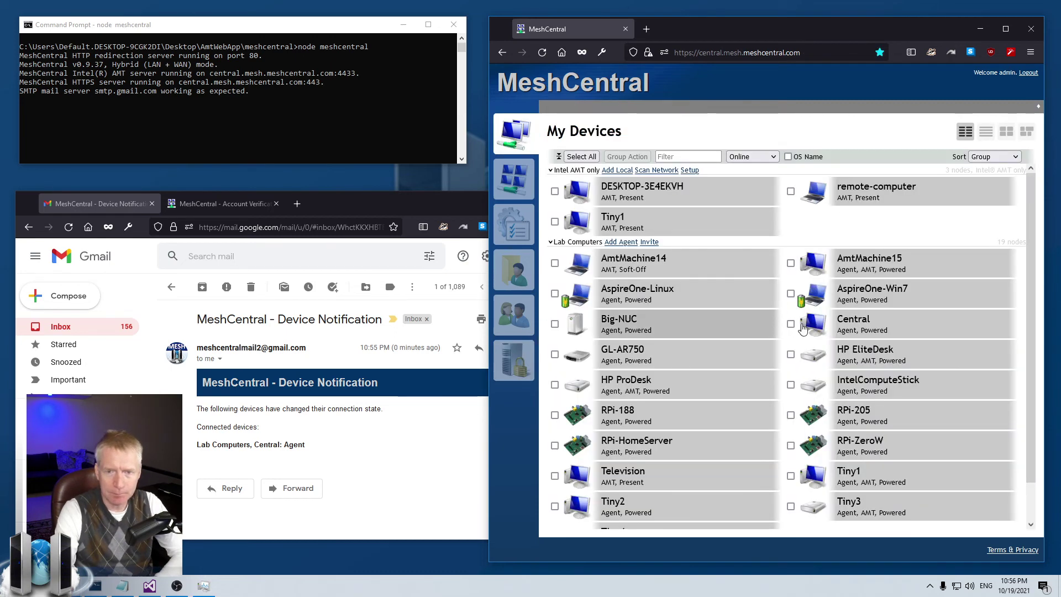
Step: View Central's General page twice, then return to the My Server Console
left_click(874, 329)
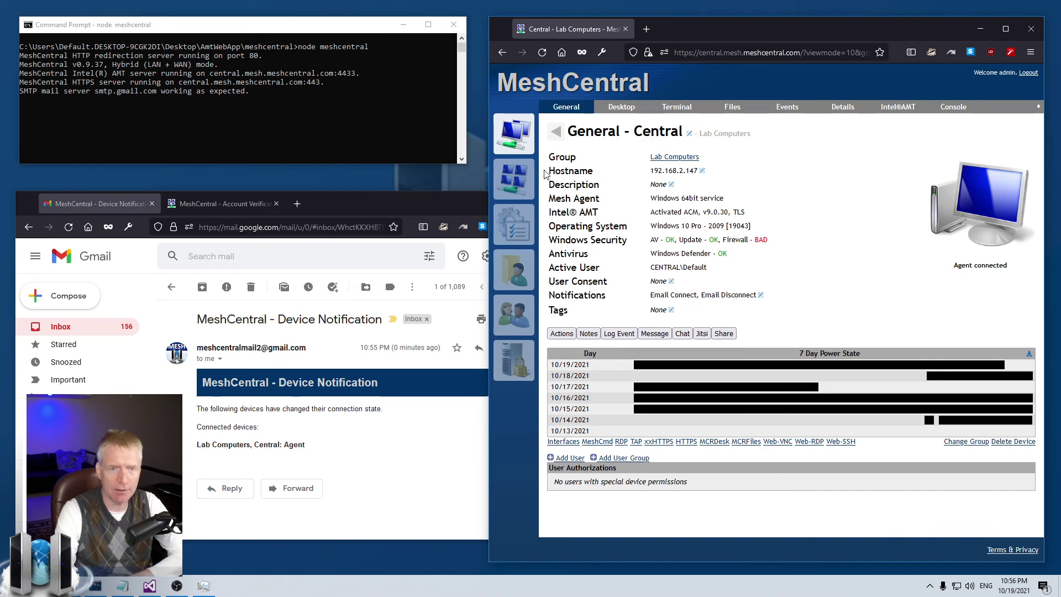
left_click(514, 134)
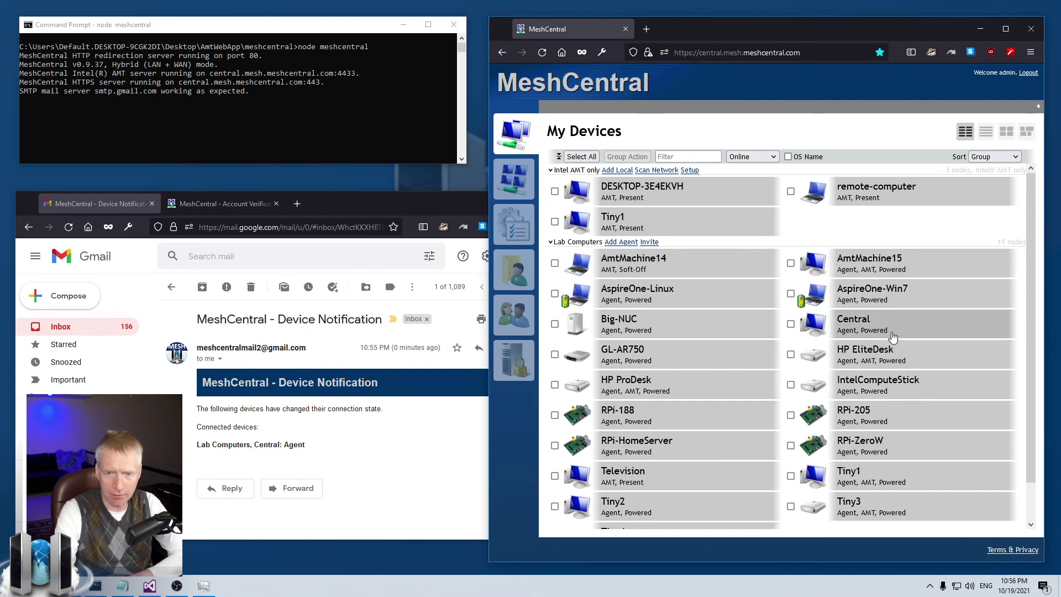
left_click(893, 337)
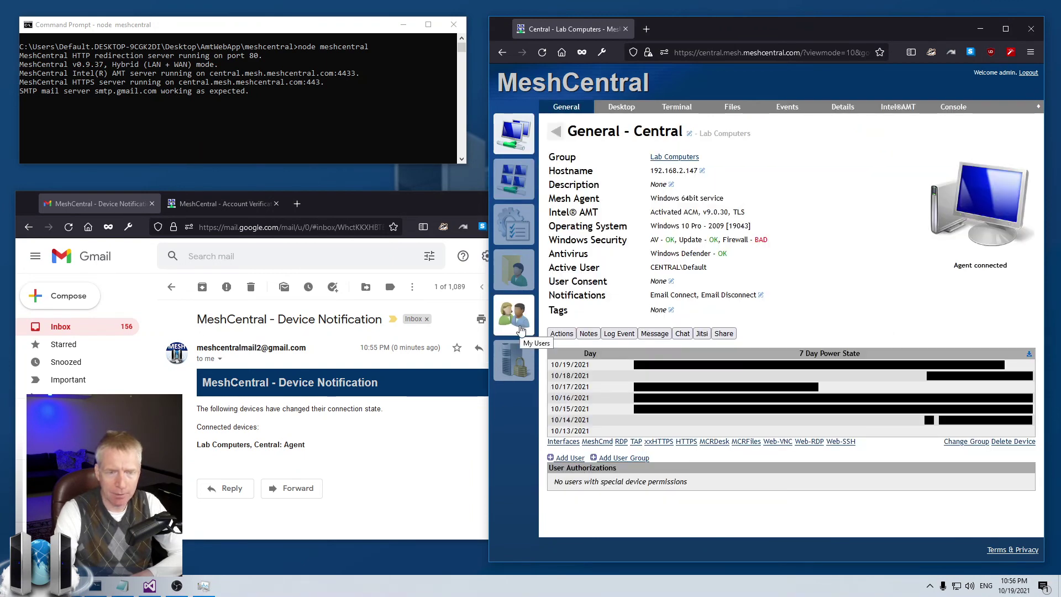
left_click(515, 360)
left_click(677, 107)
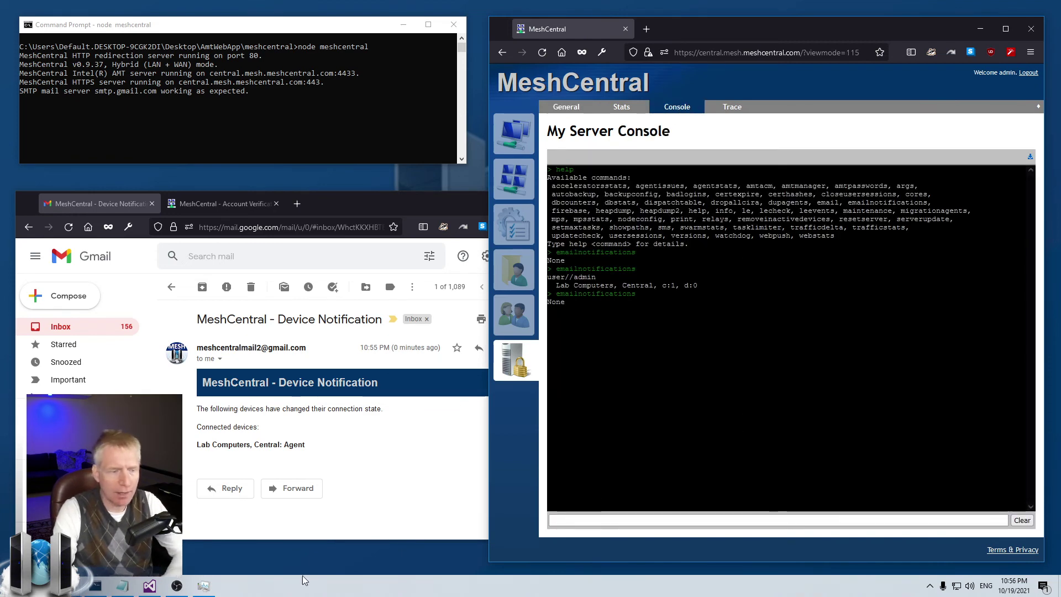
Step: Stop the Mesh Agent service and rerun emailnotifications to see Central's disconnect notice (c:0, d:1)
left_click(204, 586)
right_click(332, 269)
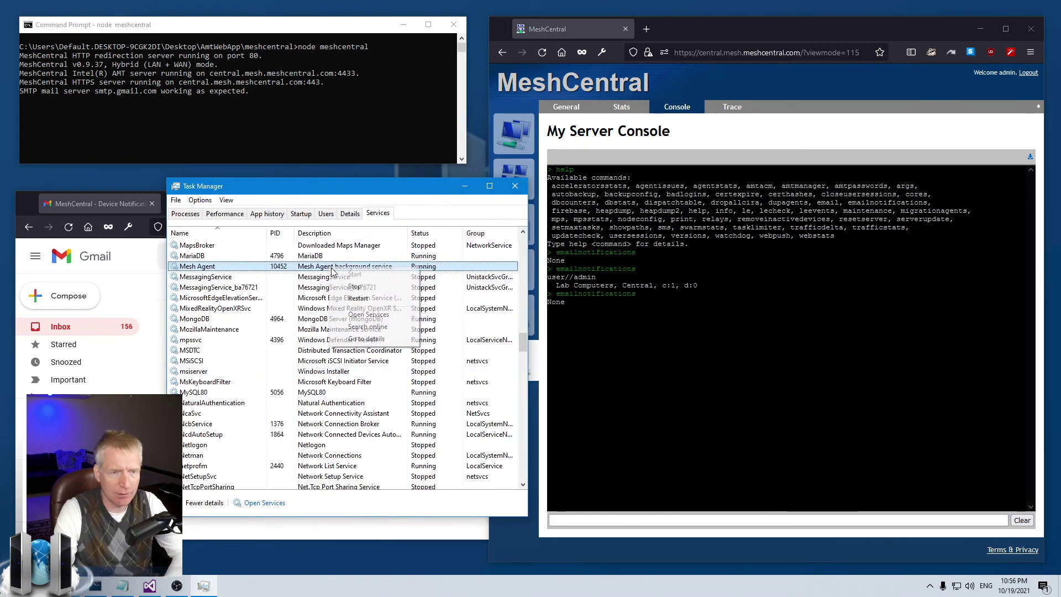
left_click(354, 287)
left_click(834, 411)
key("Up")
key("Return")
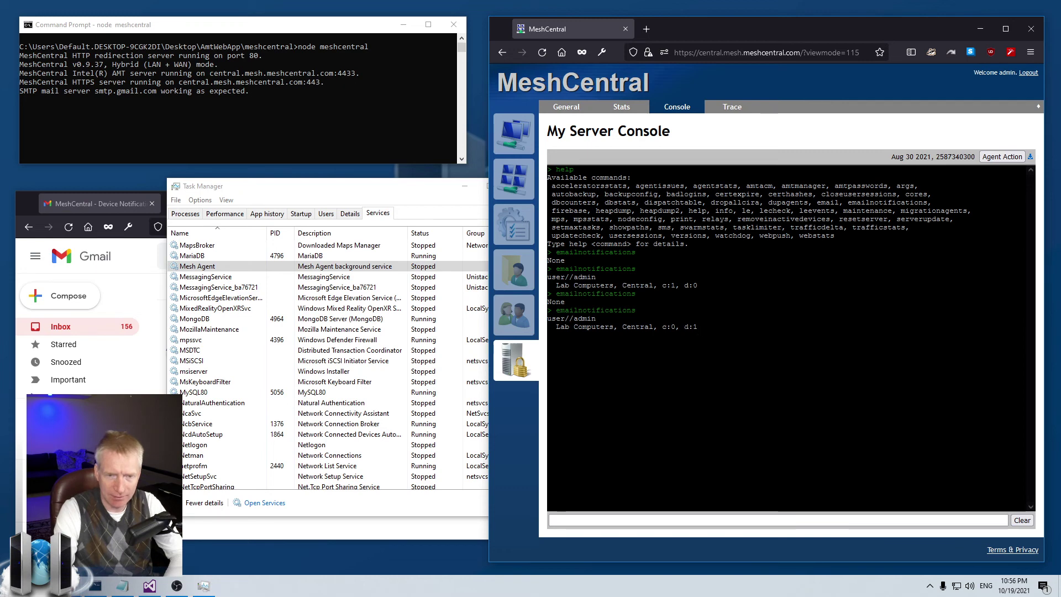
Step: Start Mesh Agent again, recheck emailnotifications until nothing is pending, and return to My Devices
right_click(390, 274)
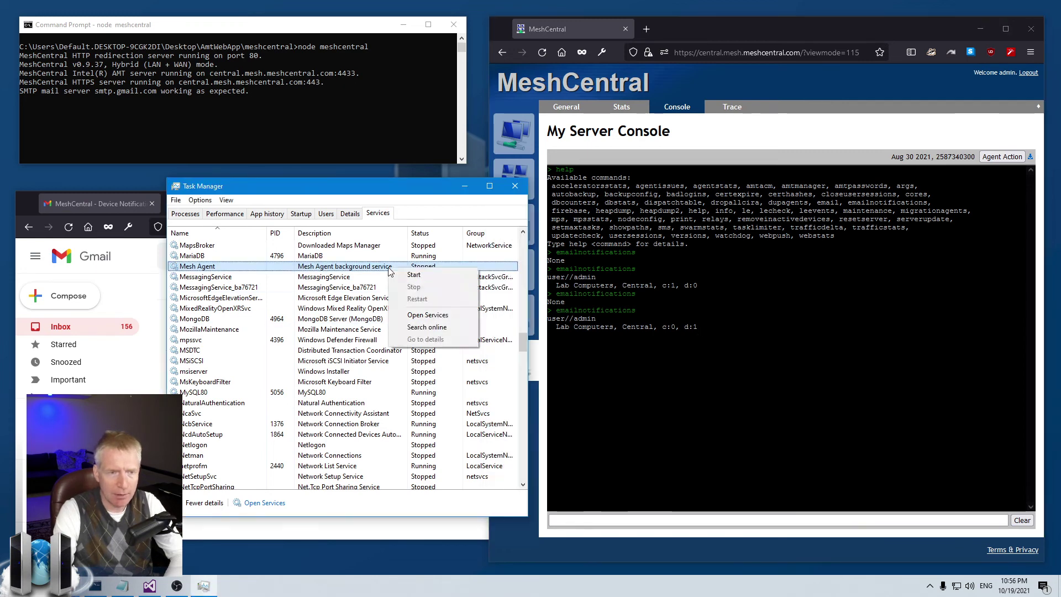
left_click(405, 280)
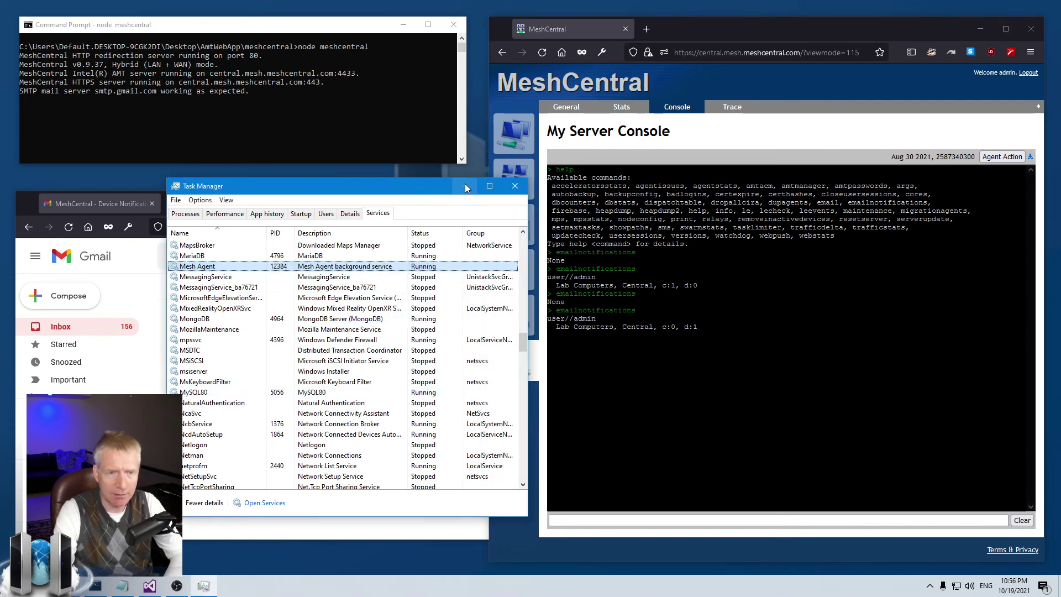
left_click(465, 186)
key("Up")
key("Return")
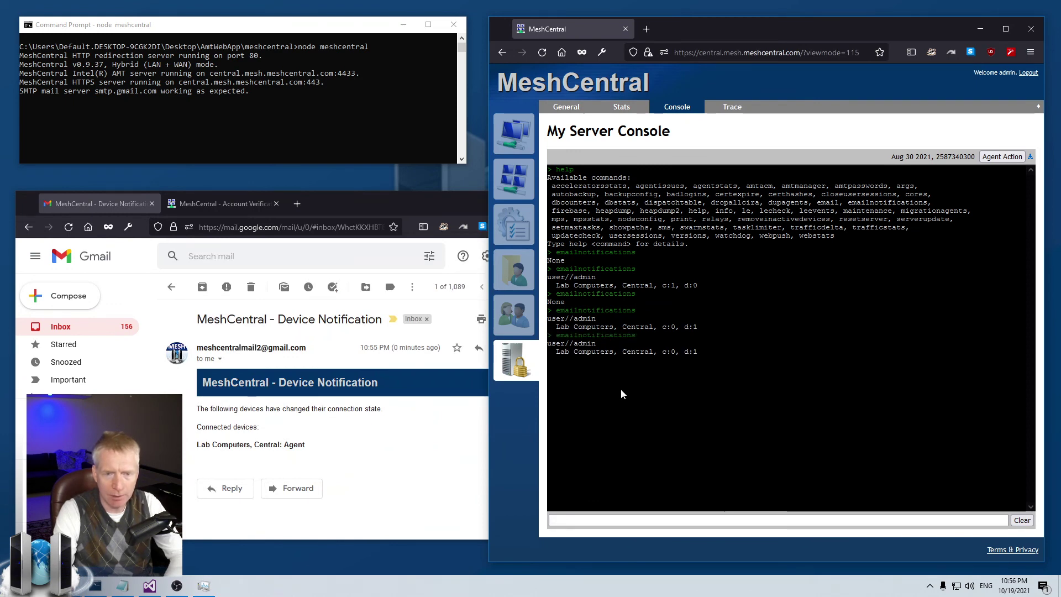
key("Up")
key("Return")
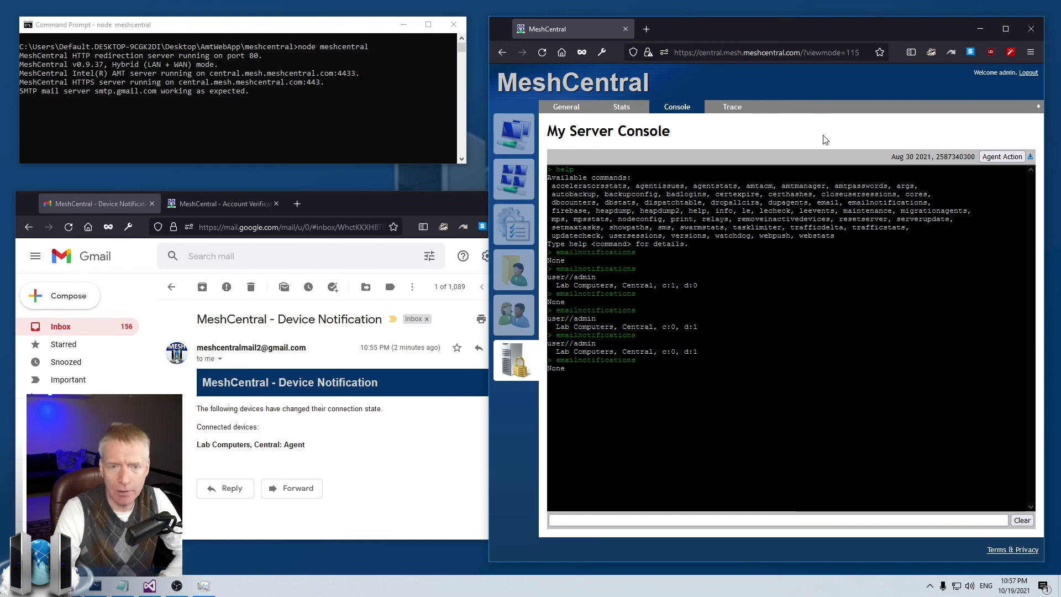
left_click(514, 152)
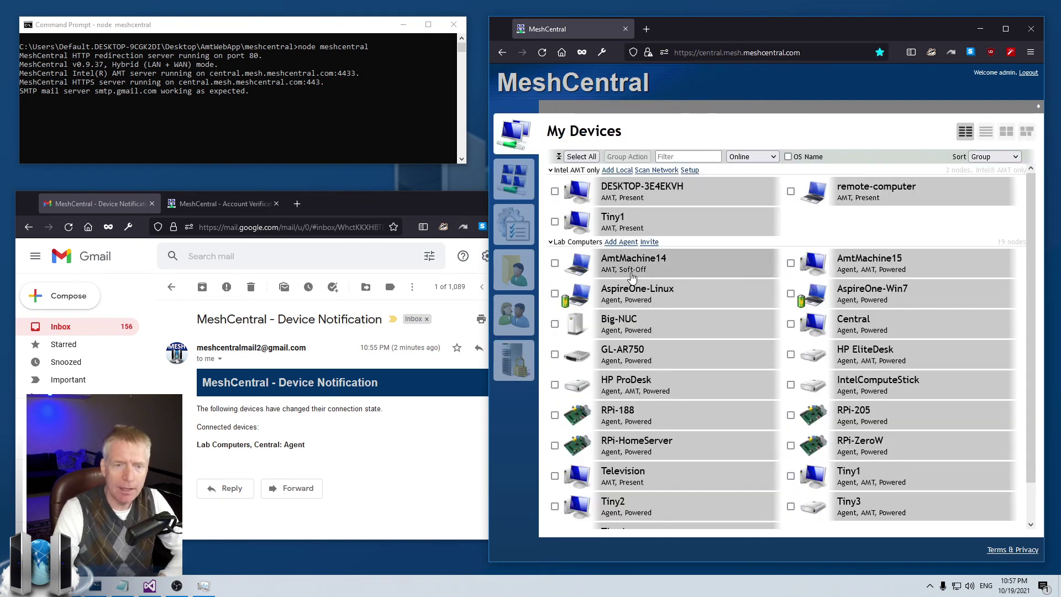